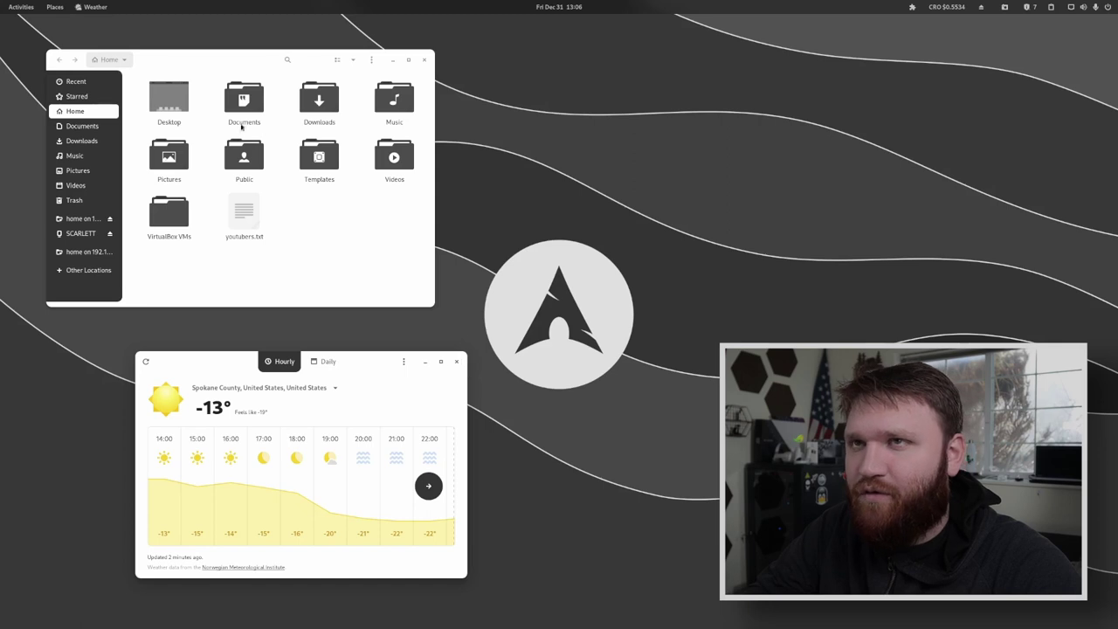
# Step: Unlock the session with the account password
pyautogui.press('super')
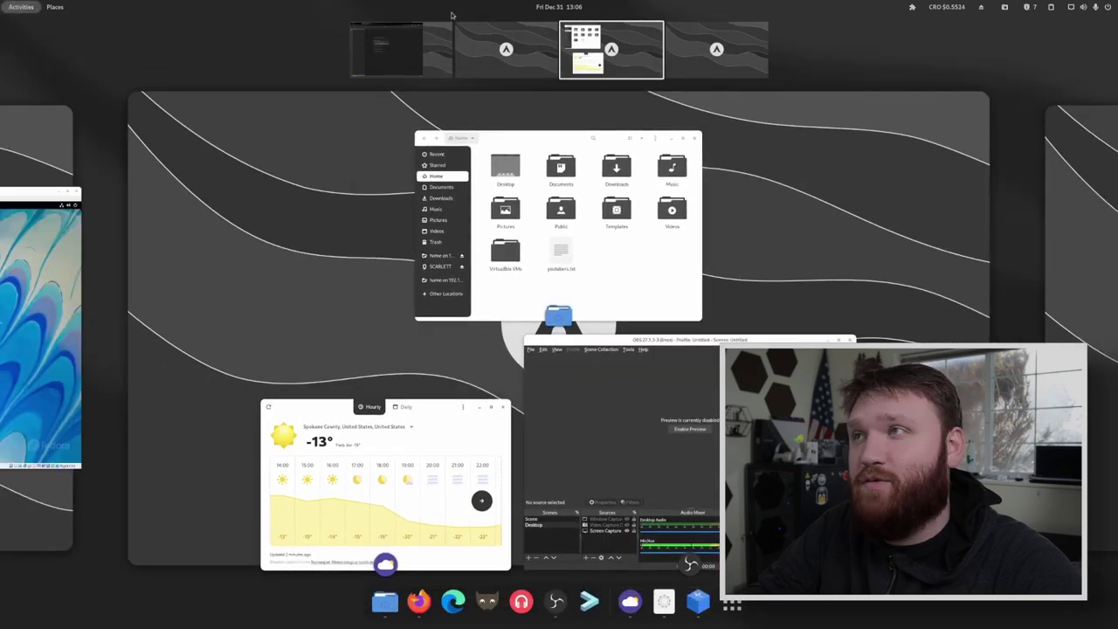
pyautogui.click(594, 51)
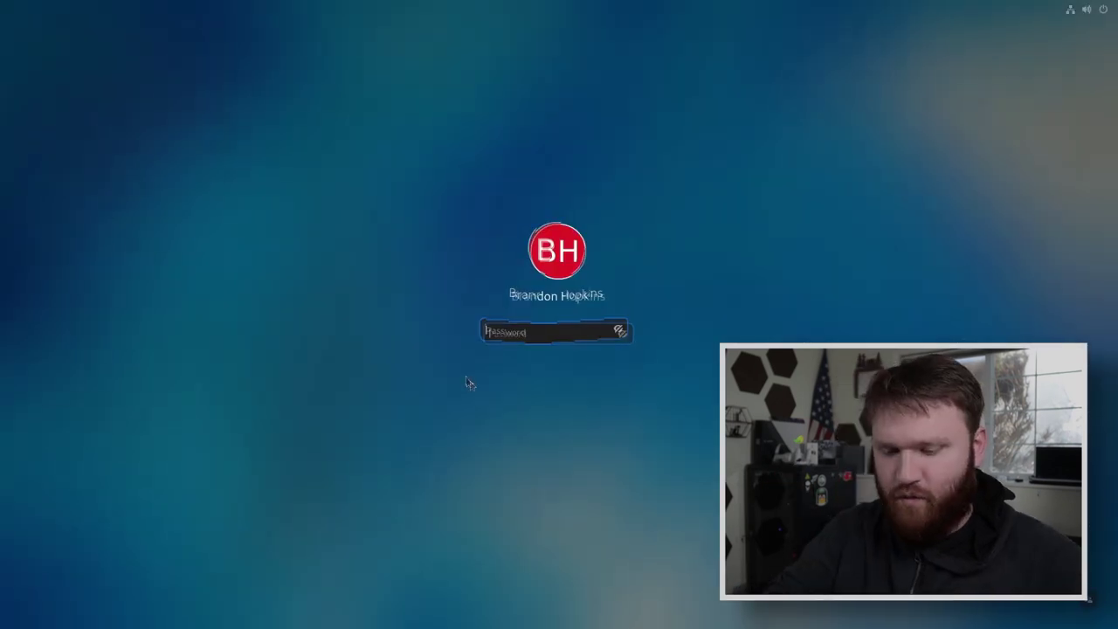
pyautogui.write('*******')
pyautogui.press('Return')
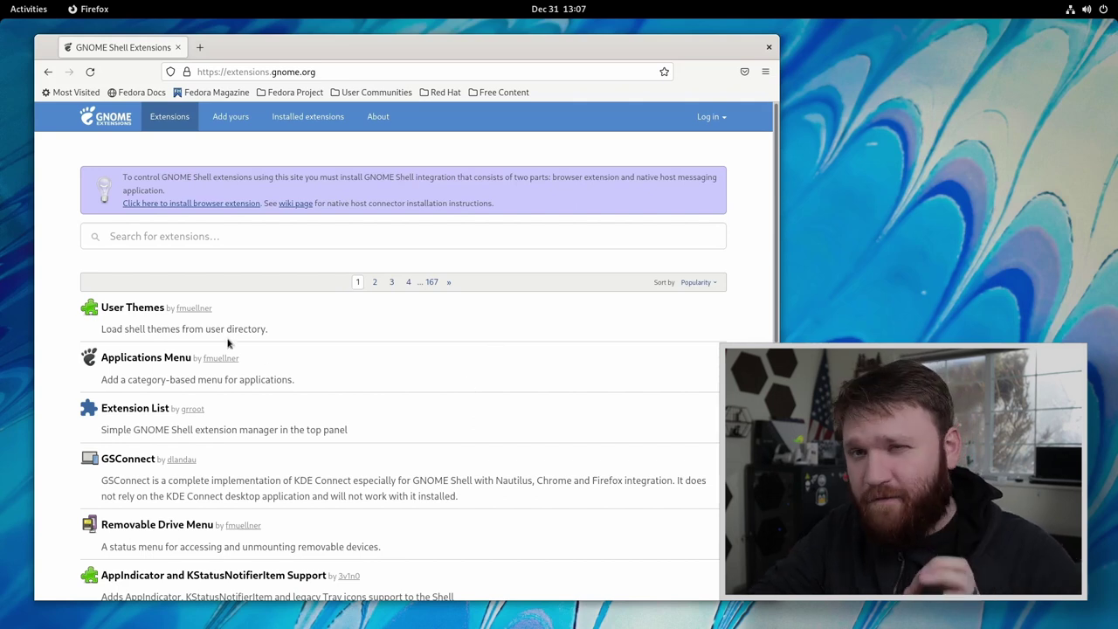
# Step: Open the User Themes extension page and add the GNOME Shell integration add-on to Firefox
pyautogui.click(137, 311)
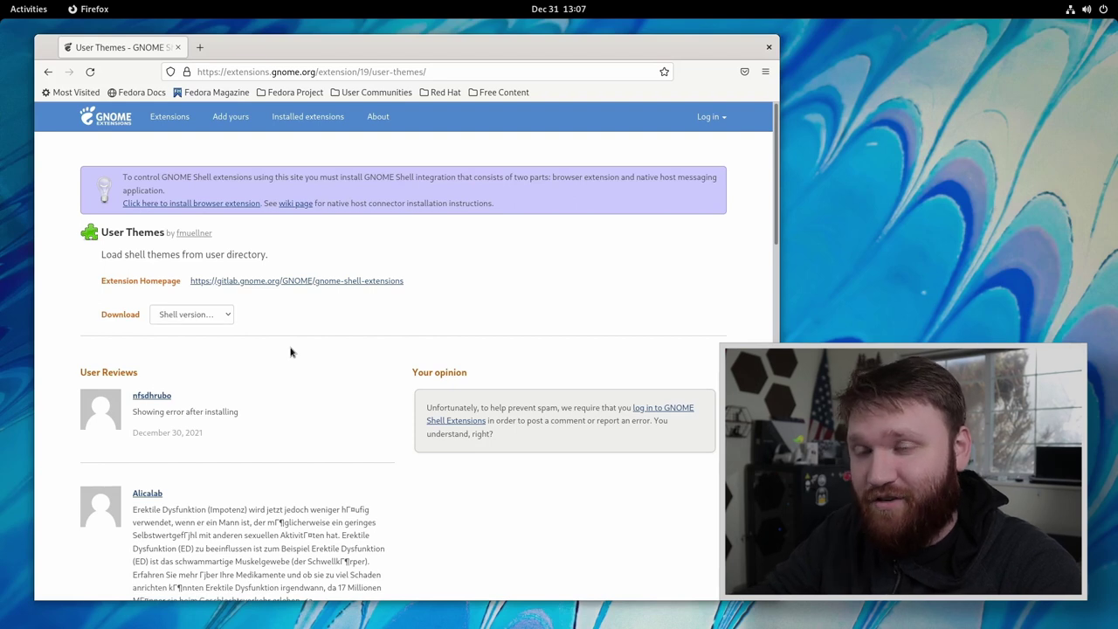
pyautogui.click(158, 204)
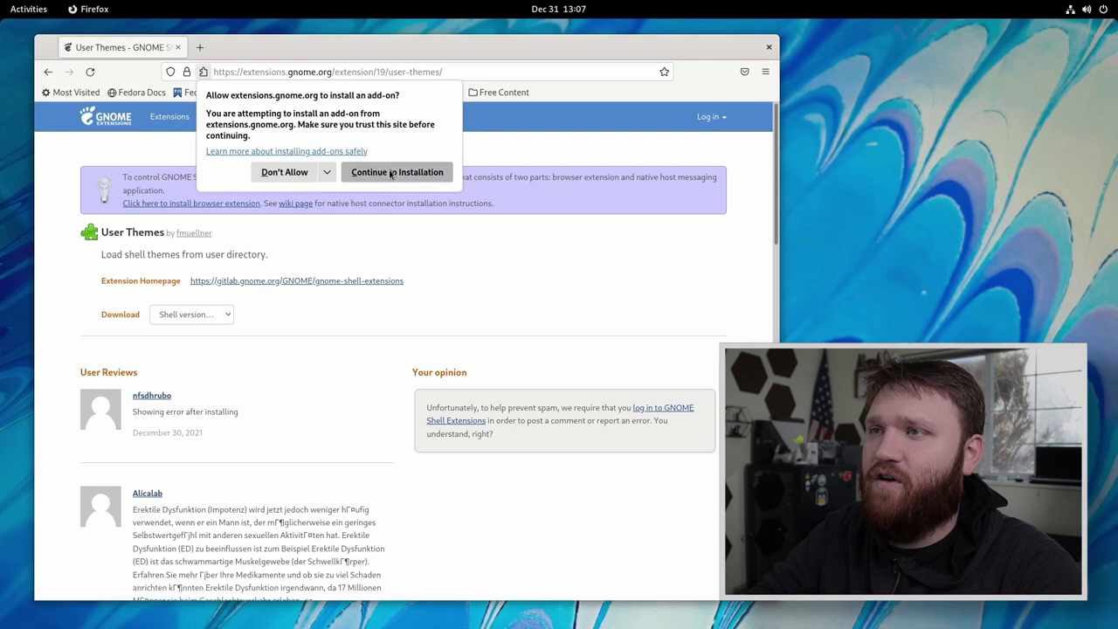
pyautogui.click(391, 173)
pyautogui.click(448, 196)
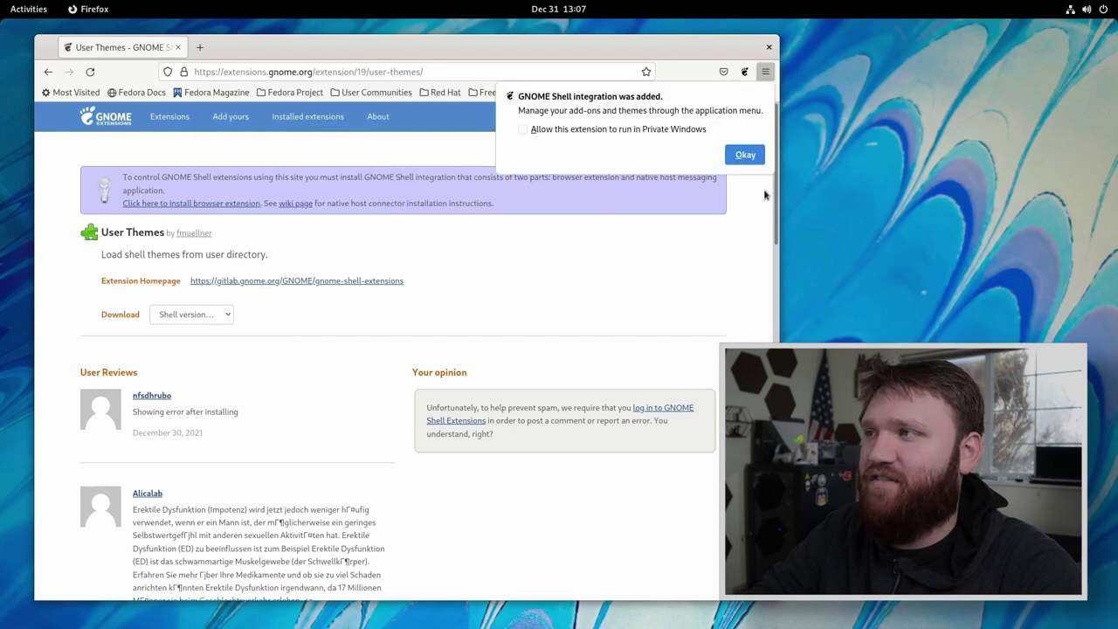
pyautogui.click(727, 155)
# Step: Restart Firefox and reload the copied User Themes extension page address
pyautogui.click(406, 75)
pyautogui.hotkey('ctrl', 'c')
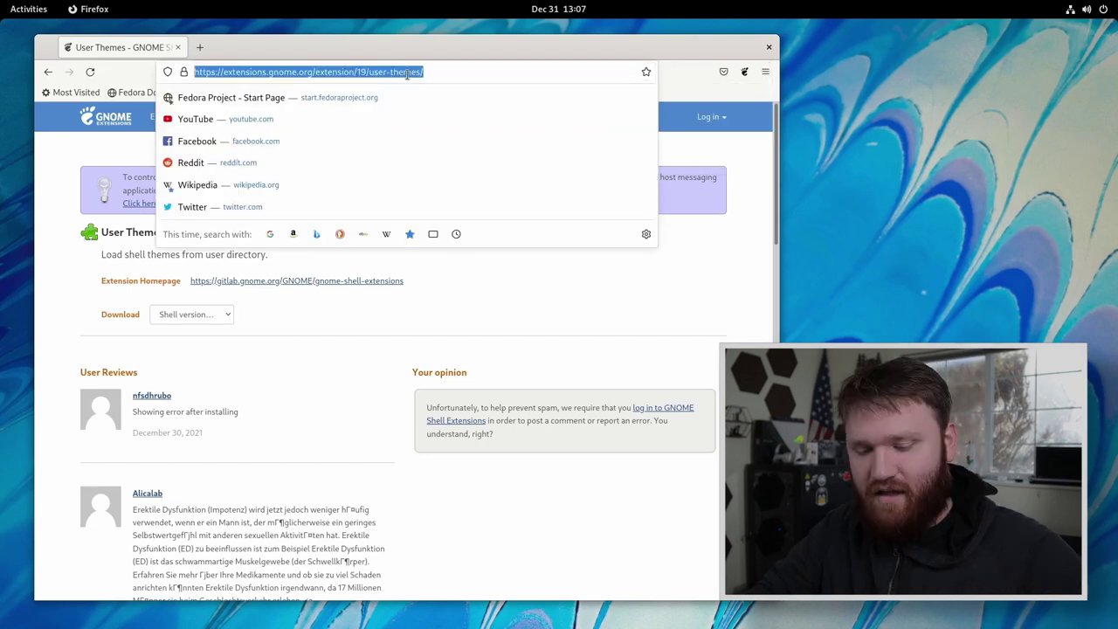
pyautogui.click(769, 47)
pyautogui.click(768, 48)
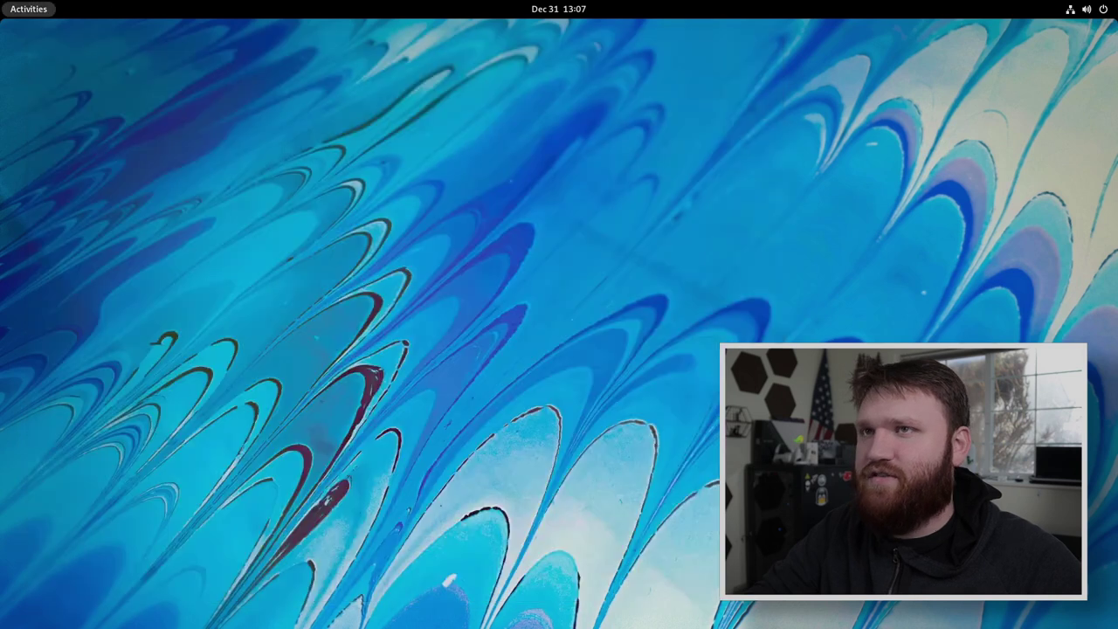
pyautogui.click(41, 12)
pyautogui.write('fire')
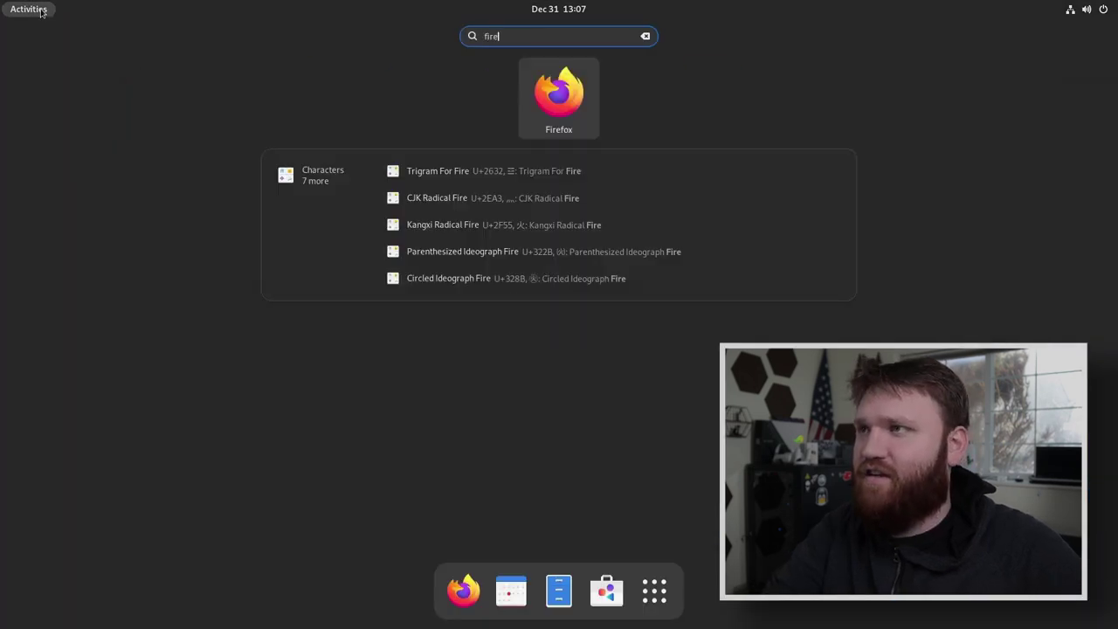
pyautogui.press('Return')
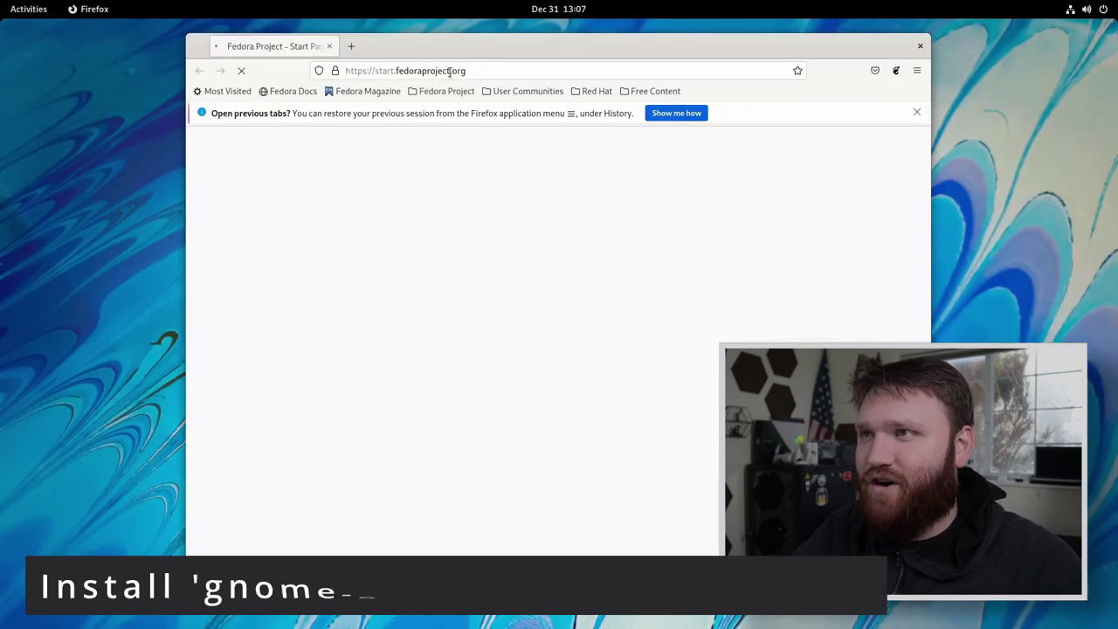
pyautogui.click(450, 72)
pyautogui.hotkey('ctrl', 'v')
pyautogui.press('Return')
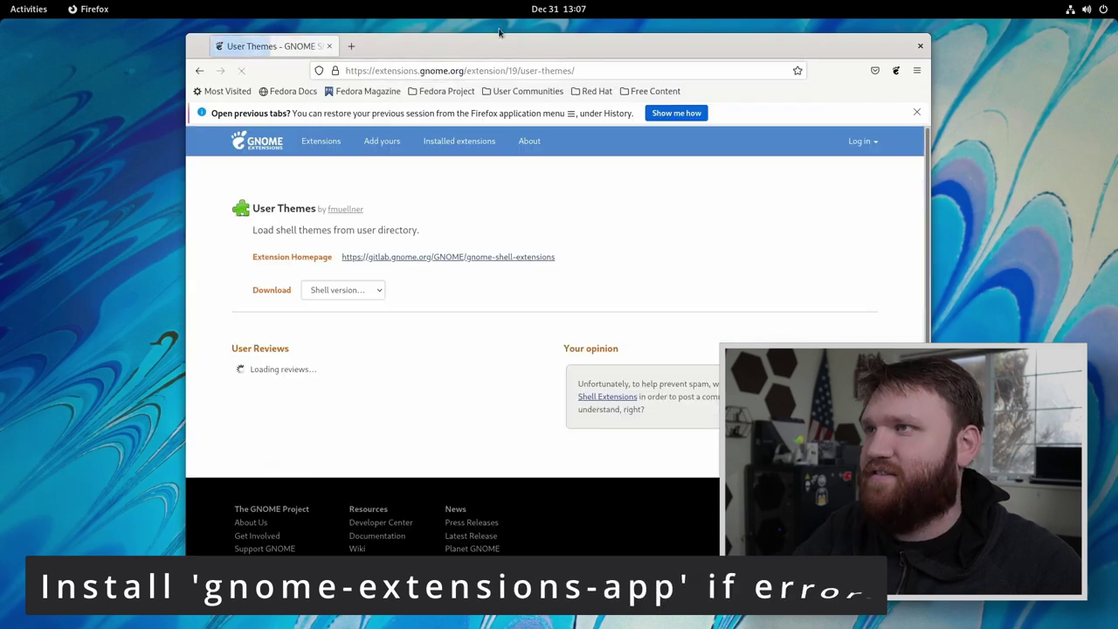
# Step: Switch User Themes to ON and confirm its installation
pyautogui.moveTo(493, 46); pyautogui.dragTo(328, 44)
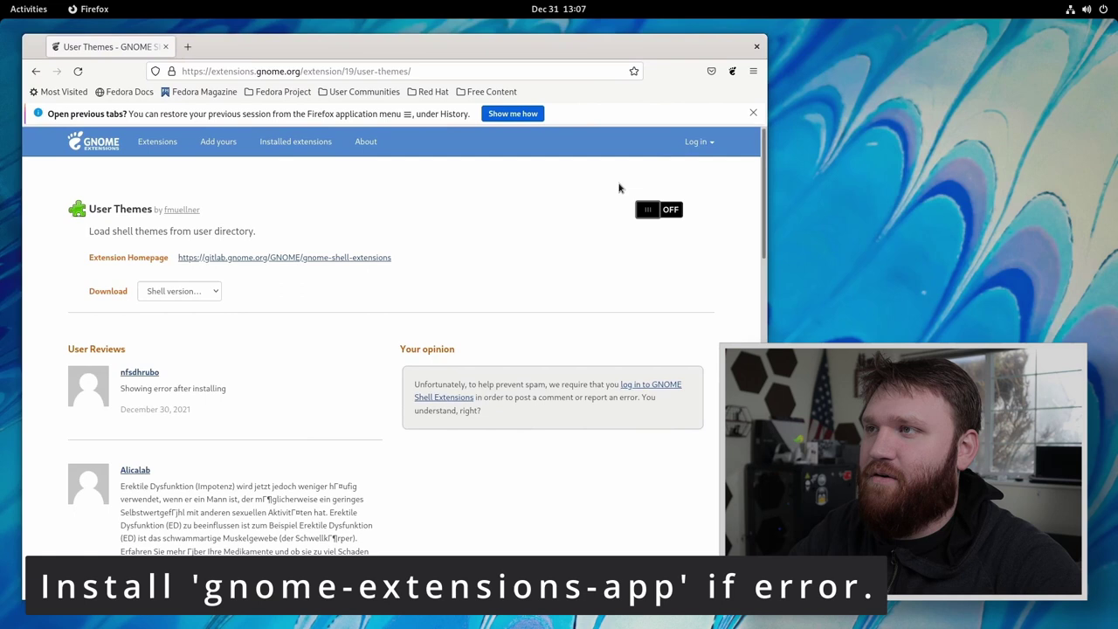
pyautogui.click(661, 209)
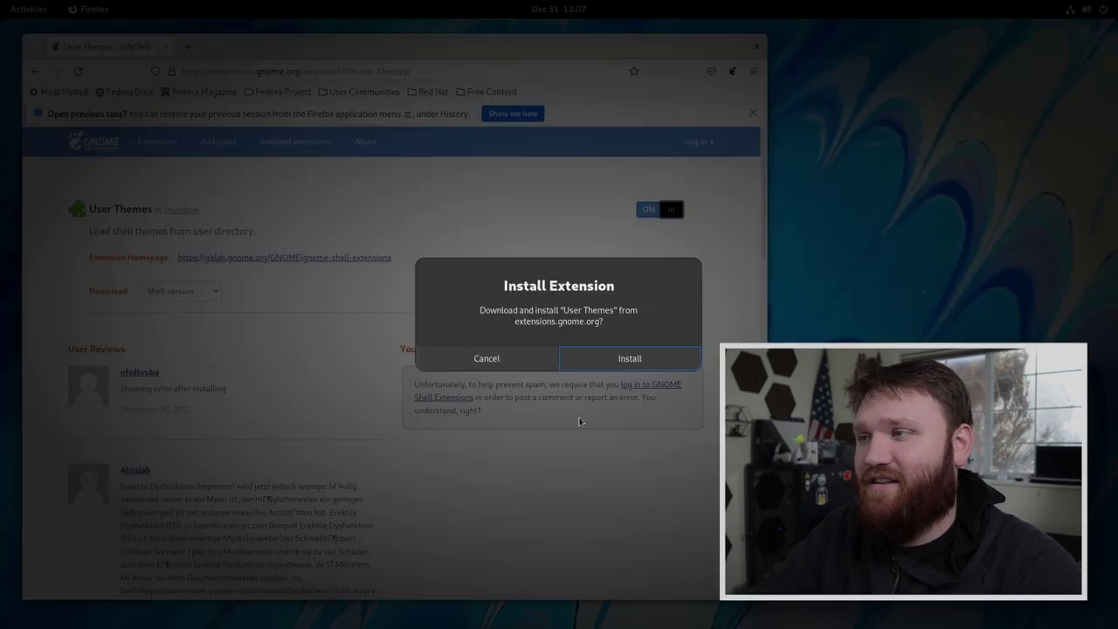
pyautogui.click(629, 359)
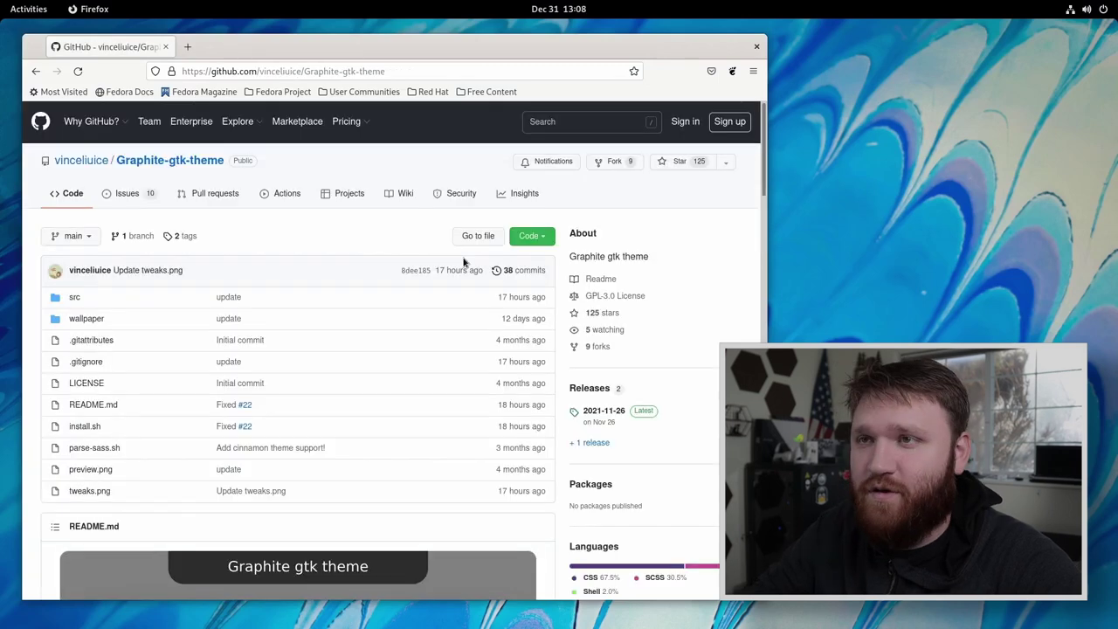
# Step: Open the README's preview.png in a new tab and view its light and dark screenshots fitted
pyautogui.scroll(-5, 463, 258)
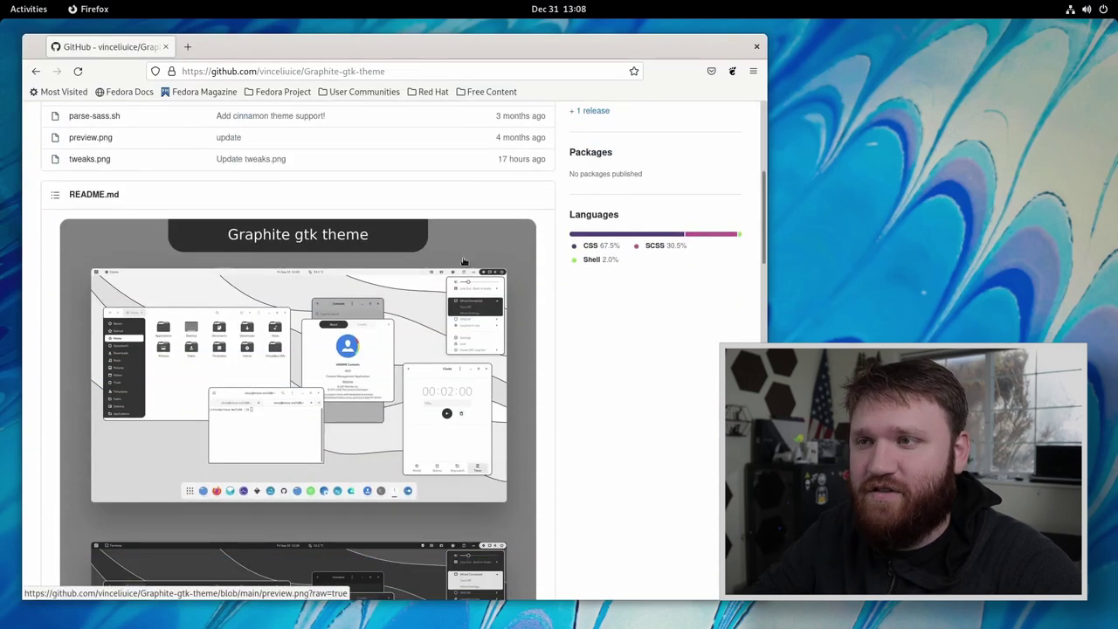
pyautogui.scroll(-2, 463, 260)
pyautogui.scroll(2, 350, 306)
pyautogui.click(259, 324)
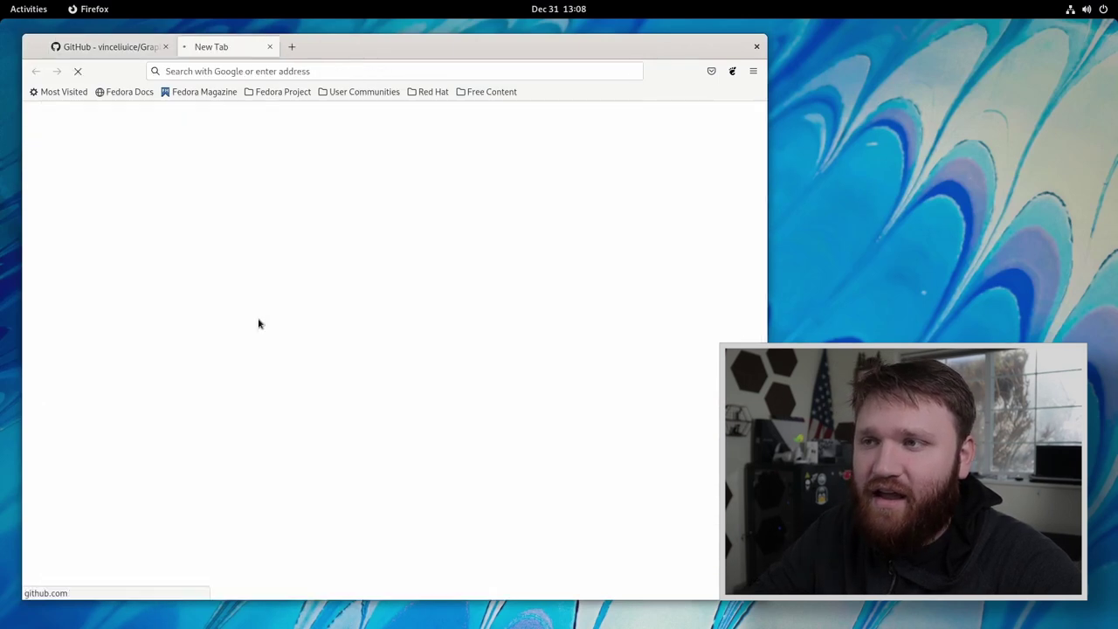
pyautogui.click(317, 233)
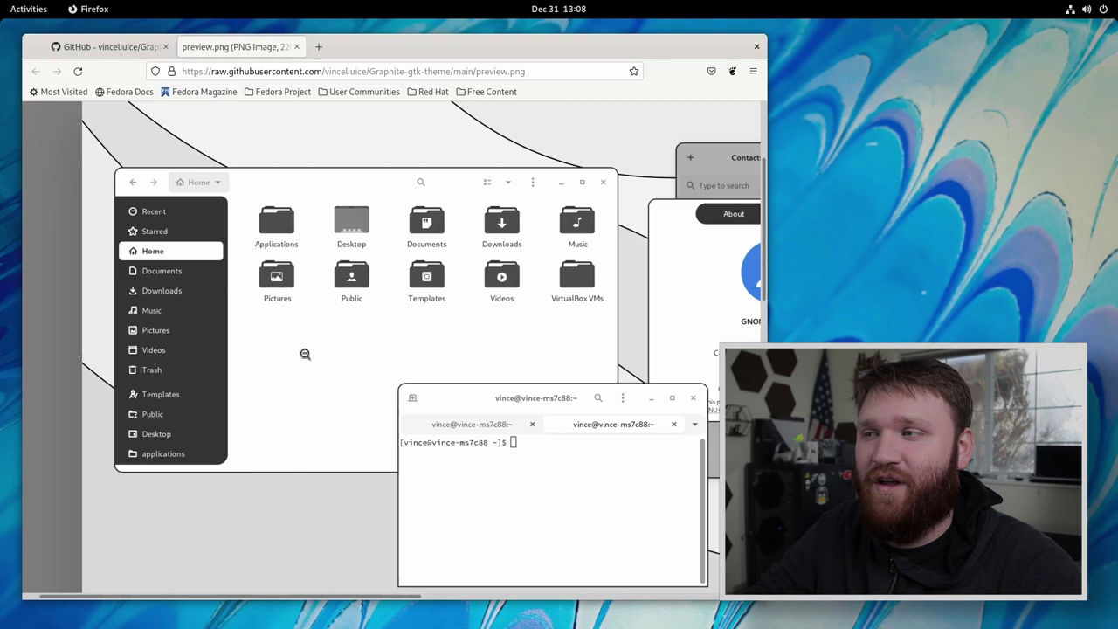
pyautogui.click(337, 281)
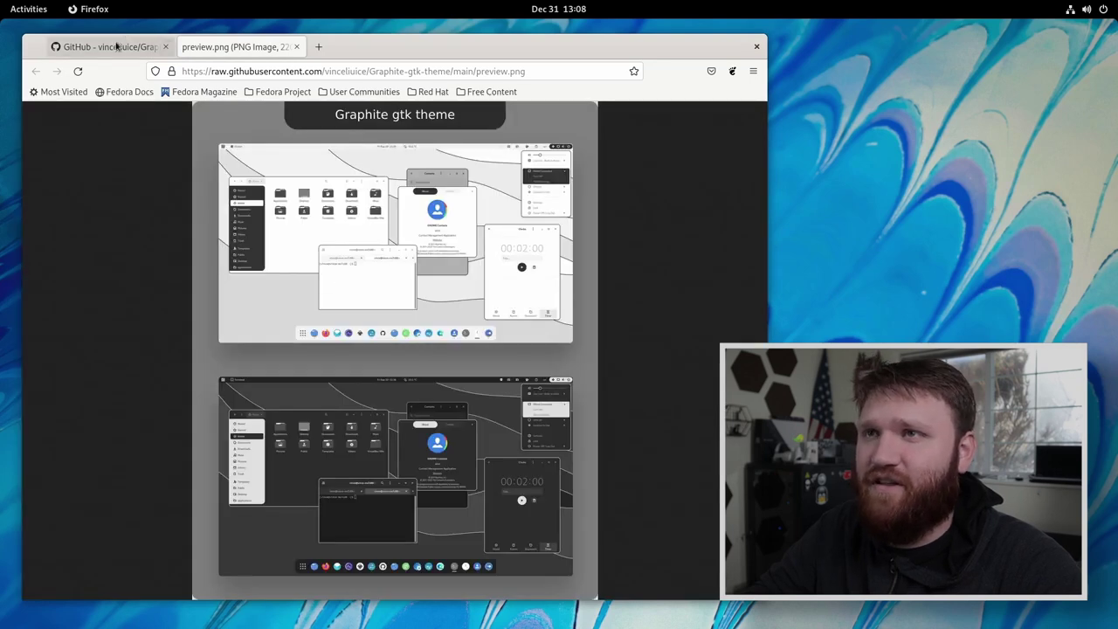
# Step: Launch Files and show hidden files in the Home folder
pyautogui.click(16, 11)
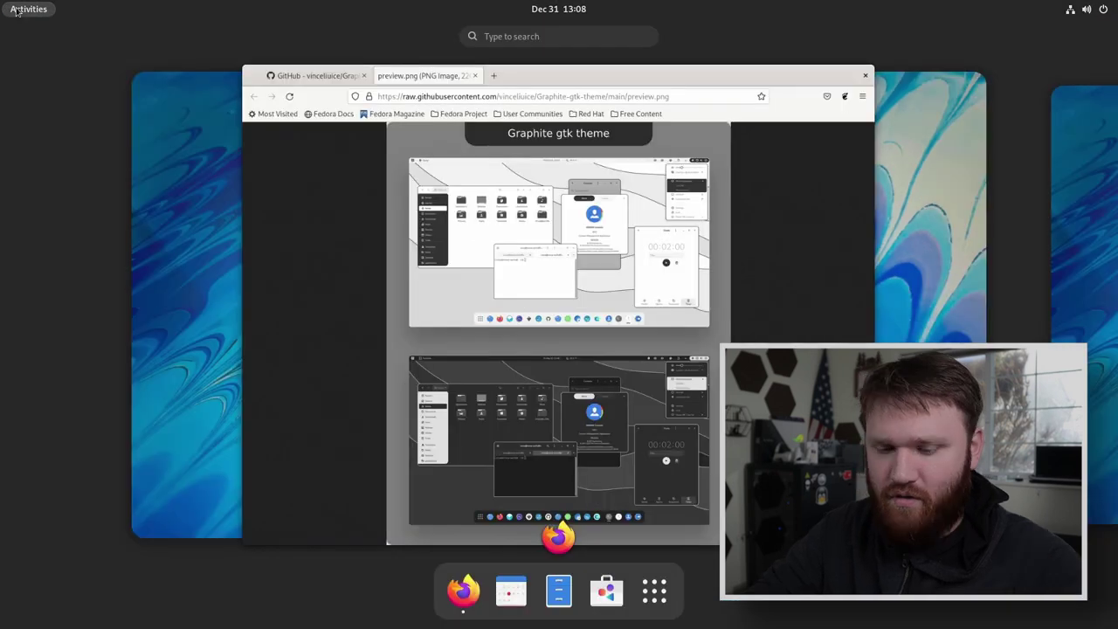
pyautogui.write('fi')
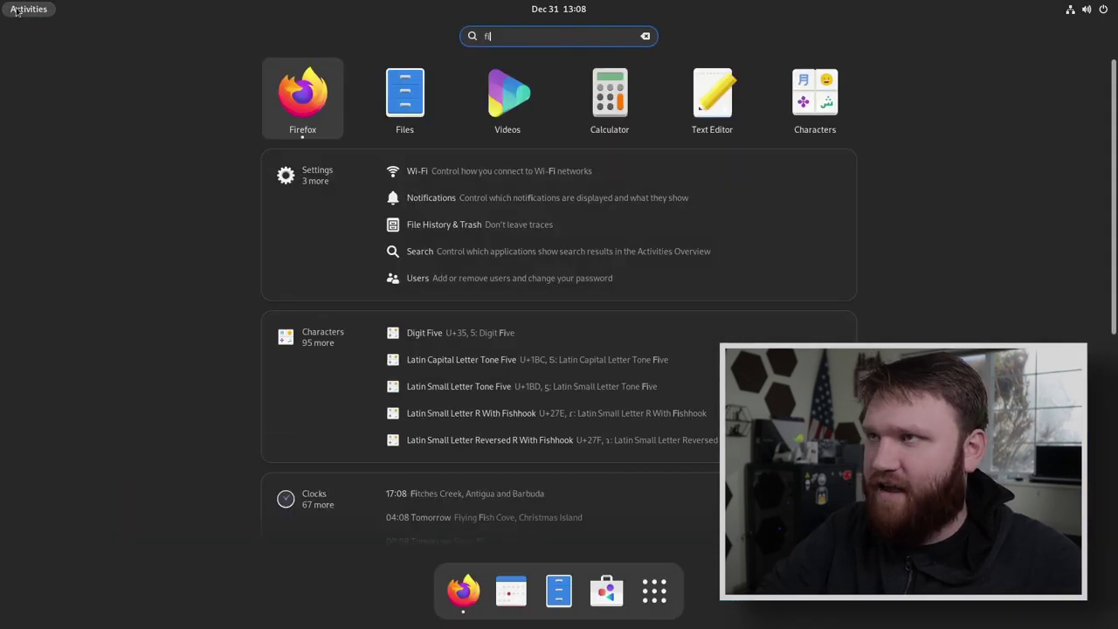
pyautogui.press('Right')
pyautogui.press('Return')
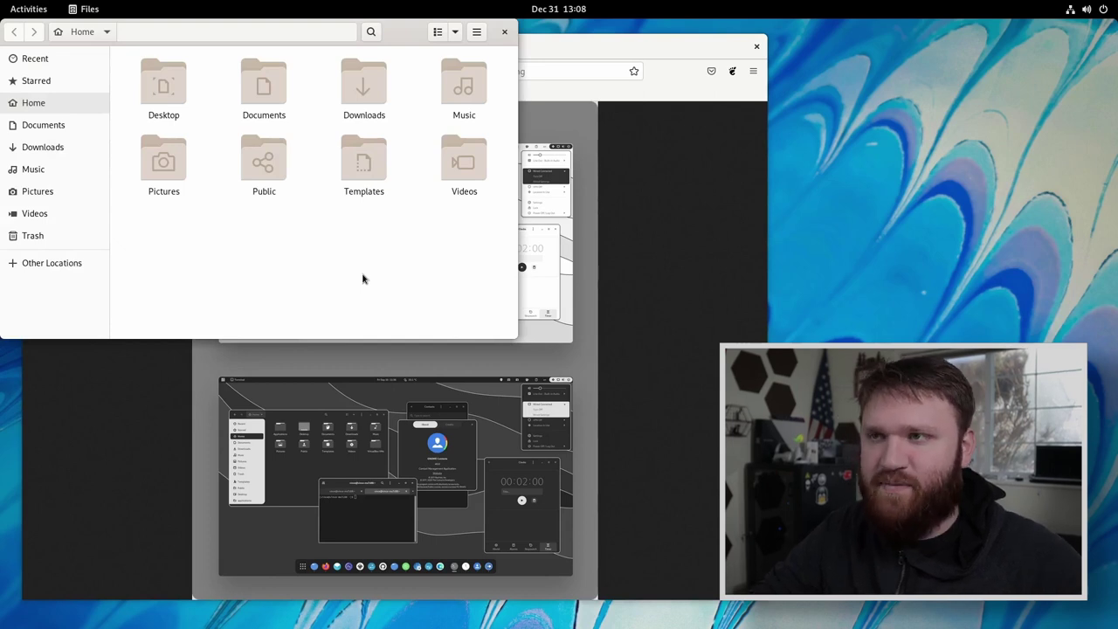
pyautogui.hotkey('ctrl', 'h')
pyautogui.scroll(-1, 365, 276)
pyautogui.scroll(-1, 367, 274)
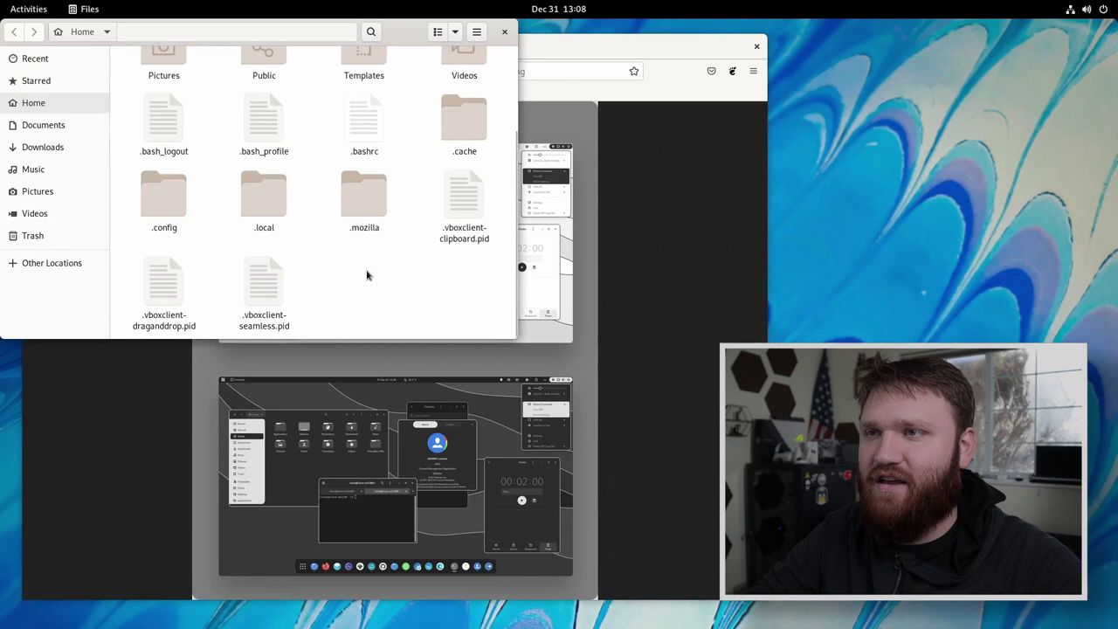
# Step: Create hidden .themes and .icons folders in Home
pyautogui.rightClick(405, 304)
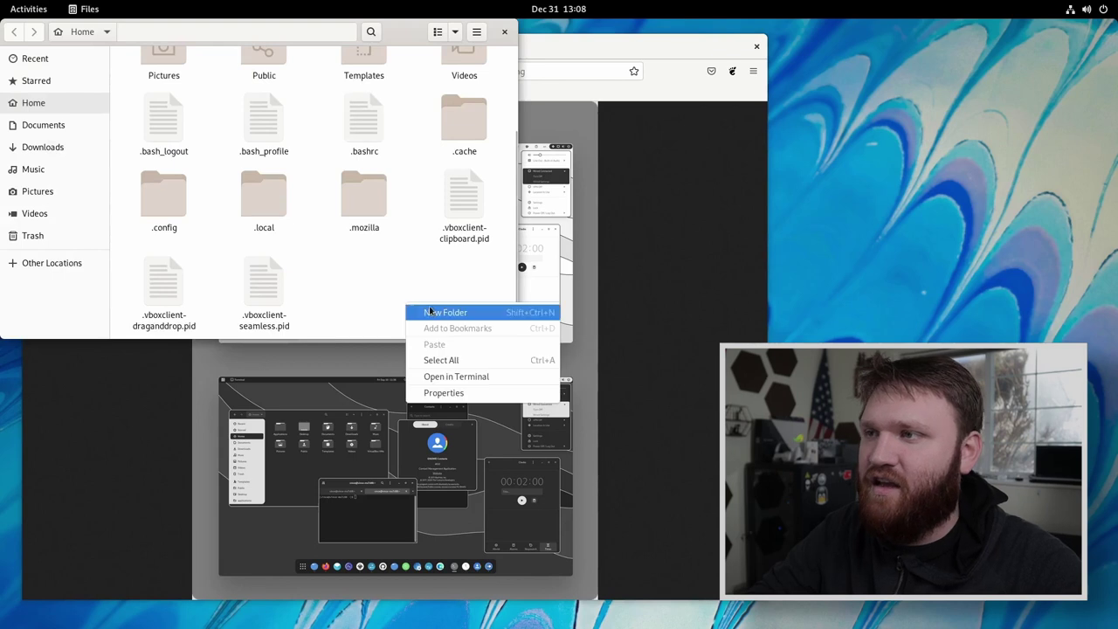
pyautogui.click(476, 318)
pyautogui.write('.the')
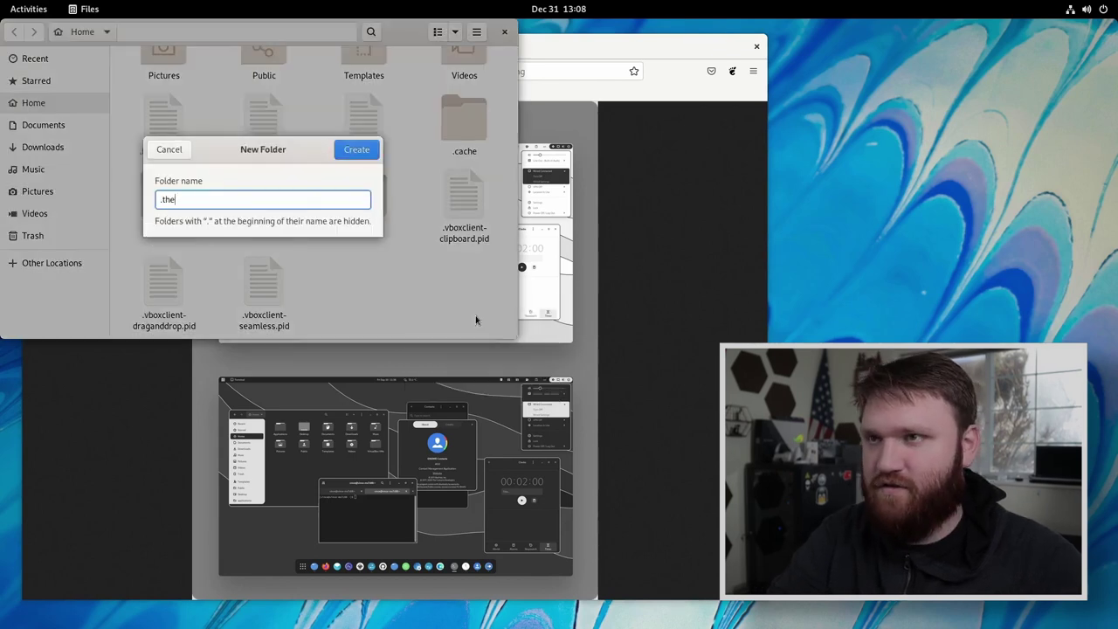
pyautogui.write('mes')
pyautogui.press('Return')
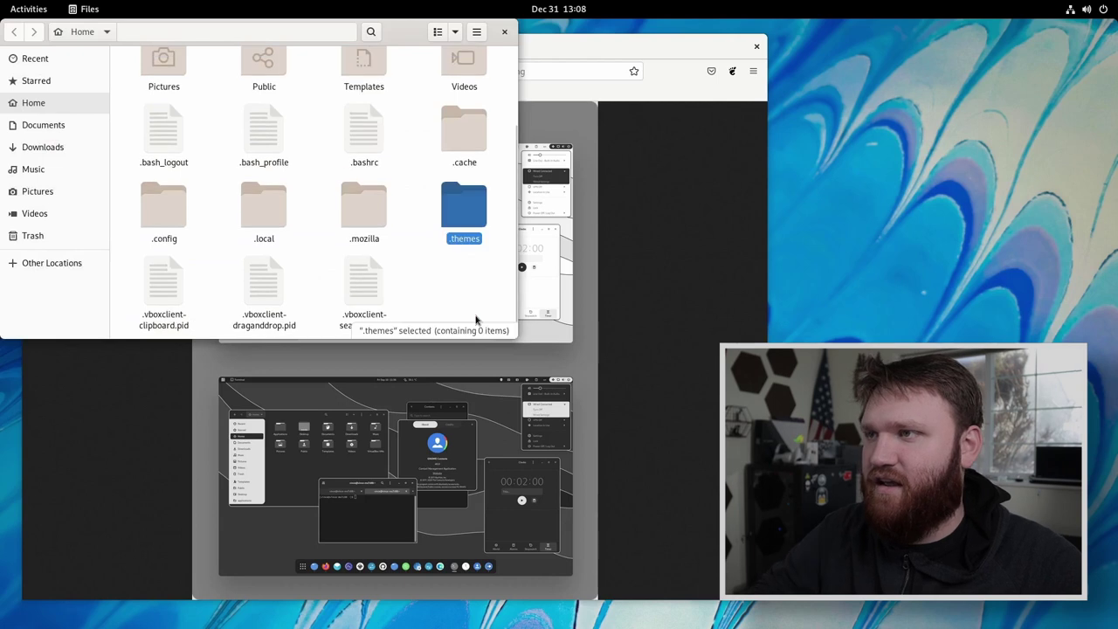
pyautogui.rightClick(476, 320)
pyautogui.click(541, 328)
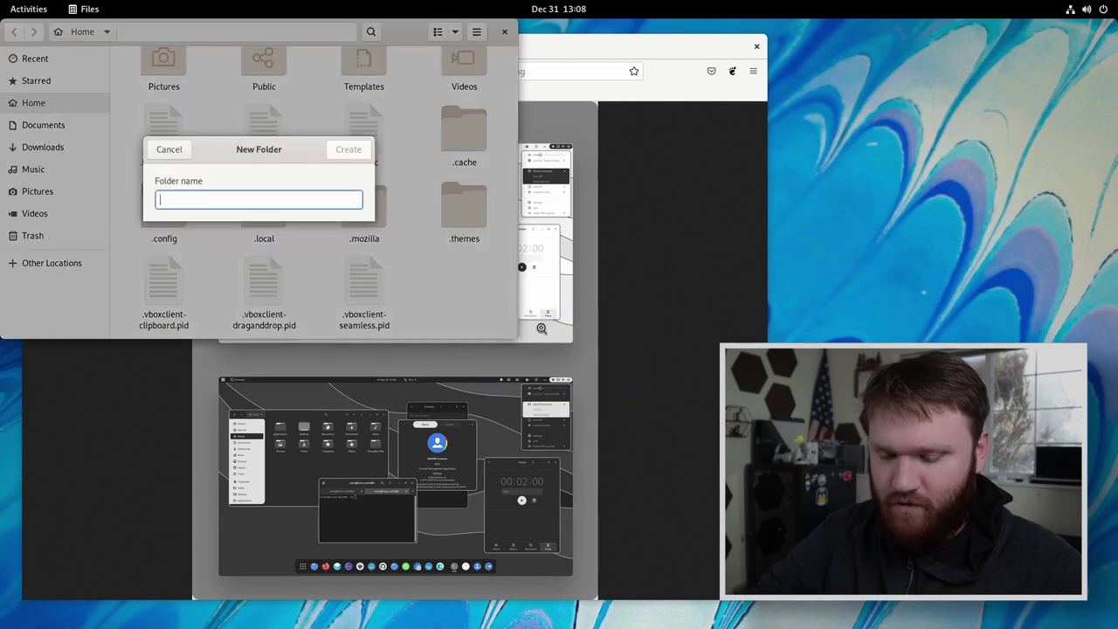
pyautogui.write('.icons')
pyautogui.press('Return')
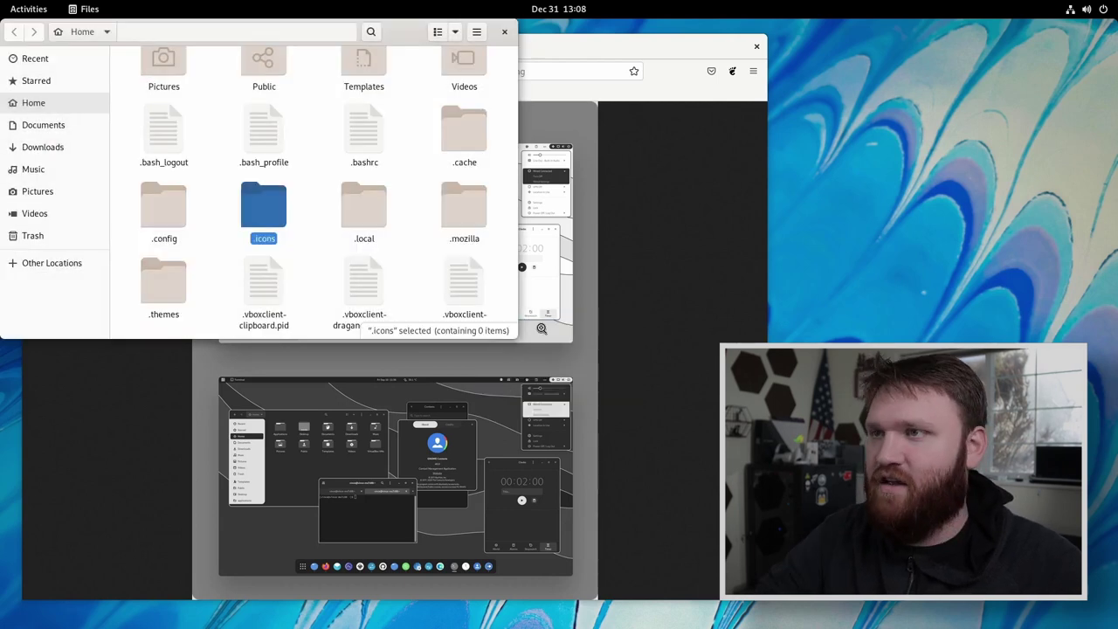
# Step: Create a hidden .backgrounds folder in Home and deselect it
pyautogui.rightClick(407, 265)
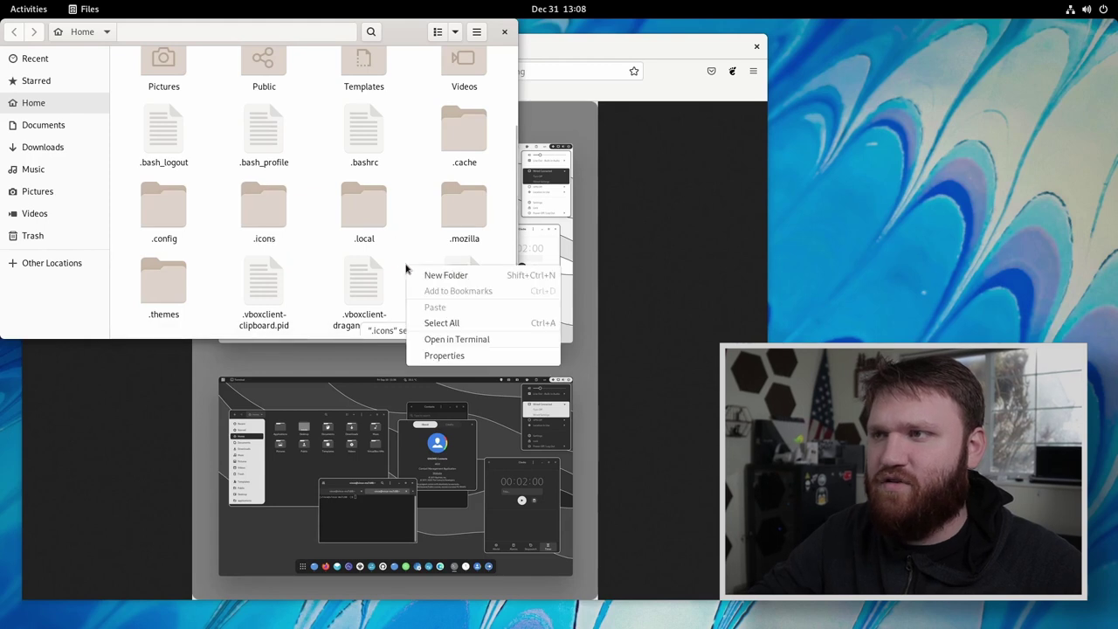
pyautogui.click(472, 276)
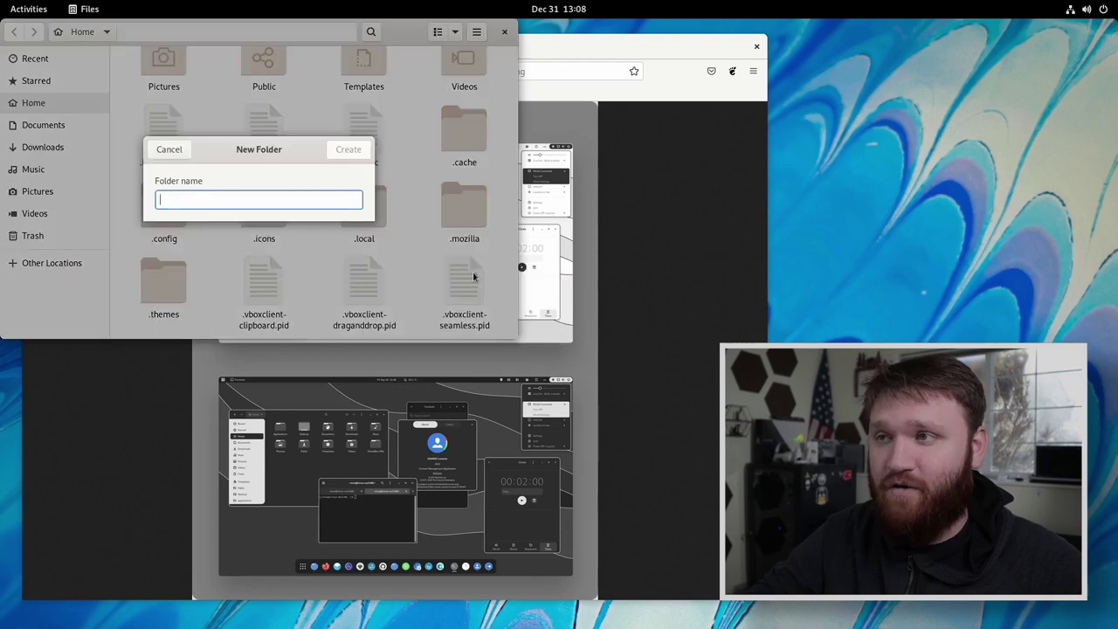
pyautogui.write('.back')
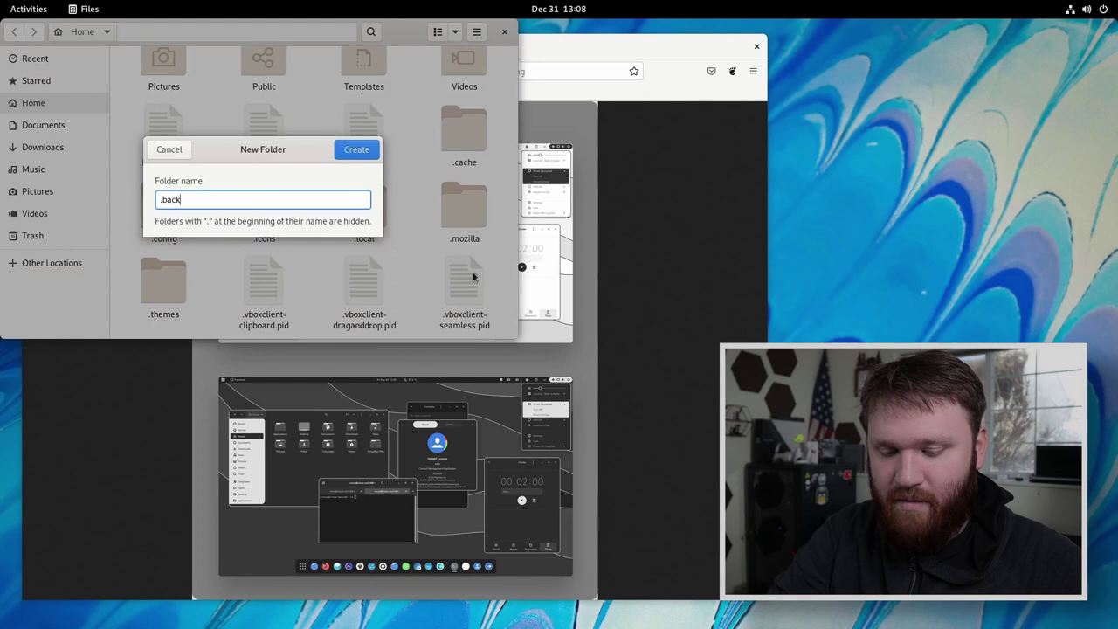
pyautogui.write('grounds')
pyautogui.press('Return')
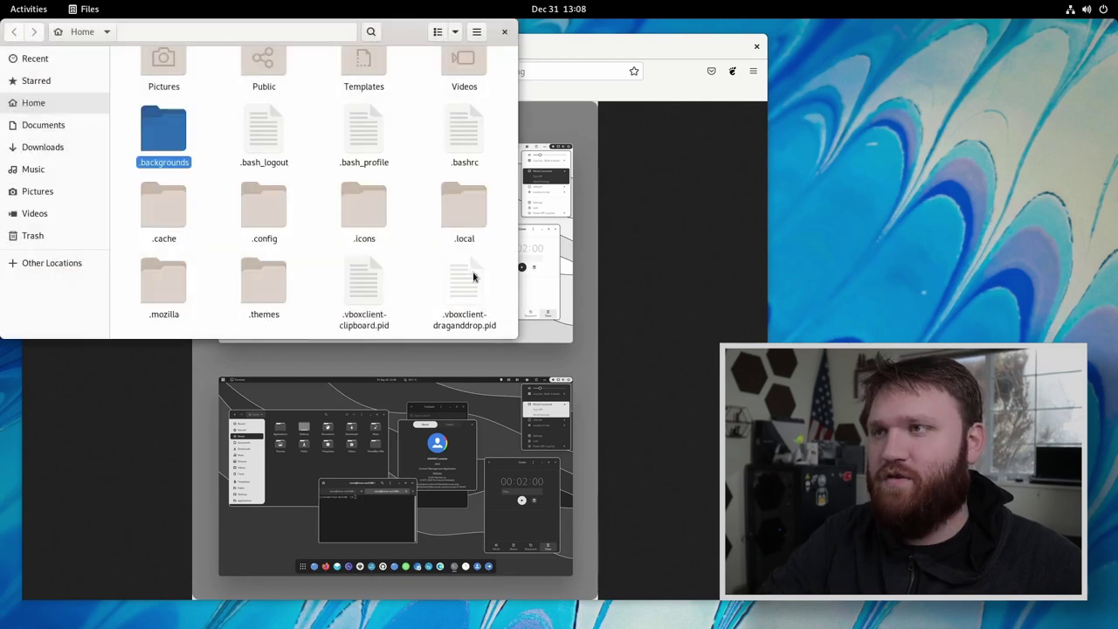
pyautogui.click(417, 249)
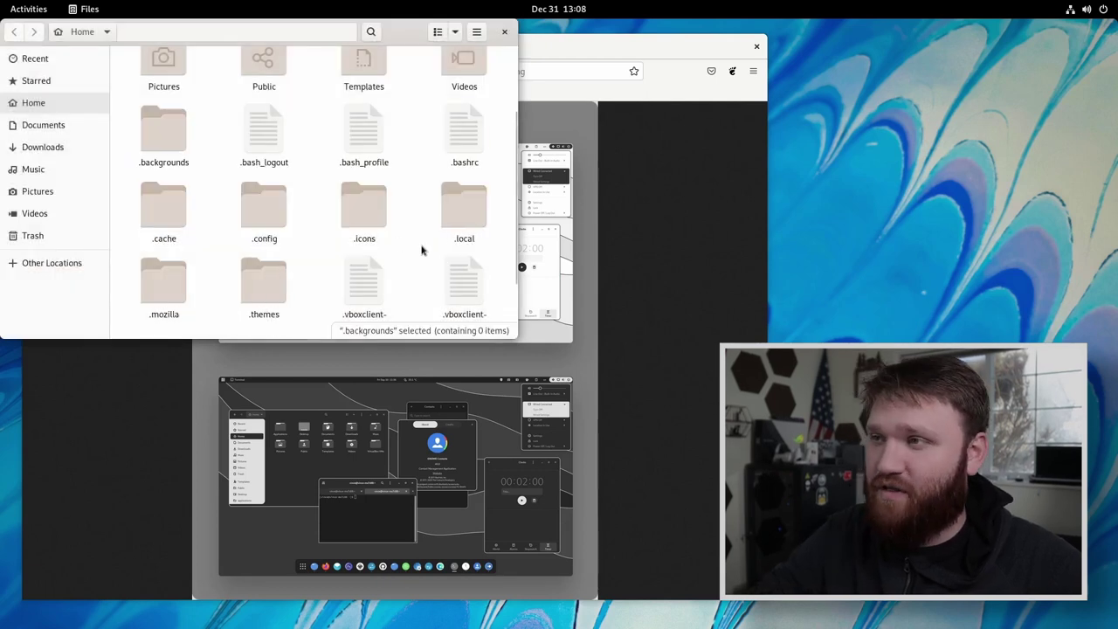
# Step: Close Files, save the repository's Download ZIP as Graphite-gtk-theme-main.zip, and reveal it in Downloads
pyautogui.click(504, 31)
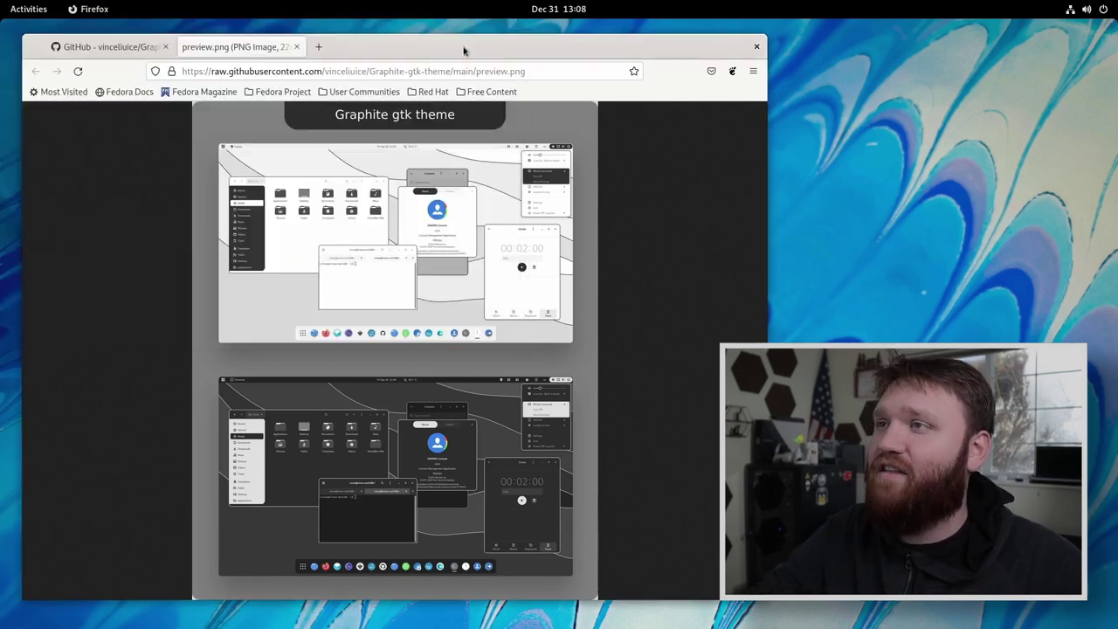
pyautogui.click(85, 47)
pyautogui.scroll(5, 559, 280)
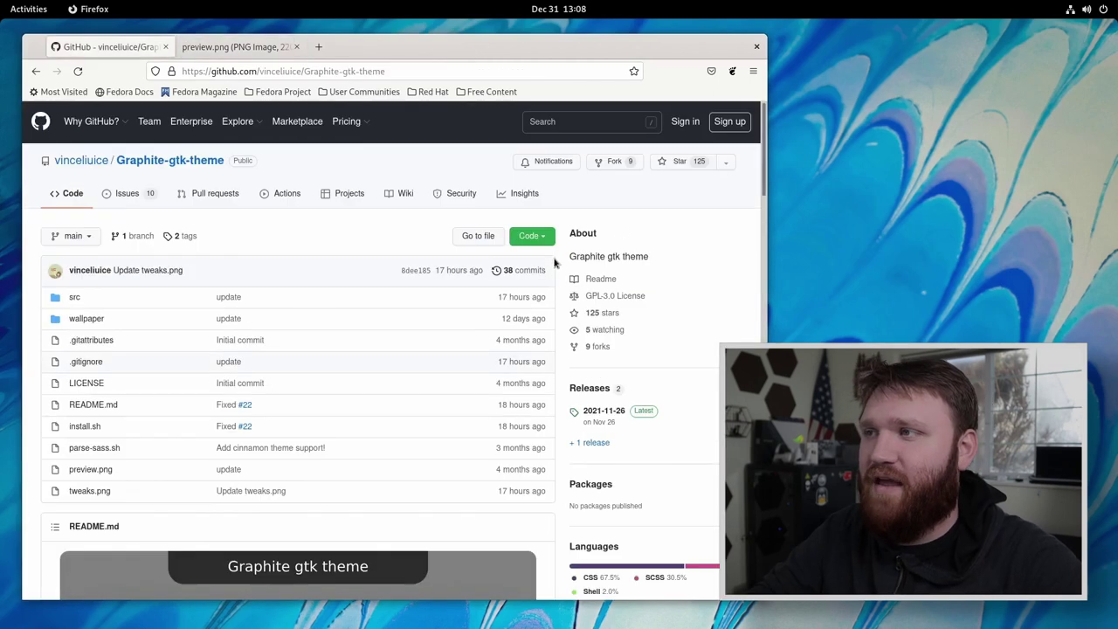
pyautogui.click(534, 241)
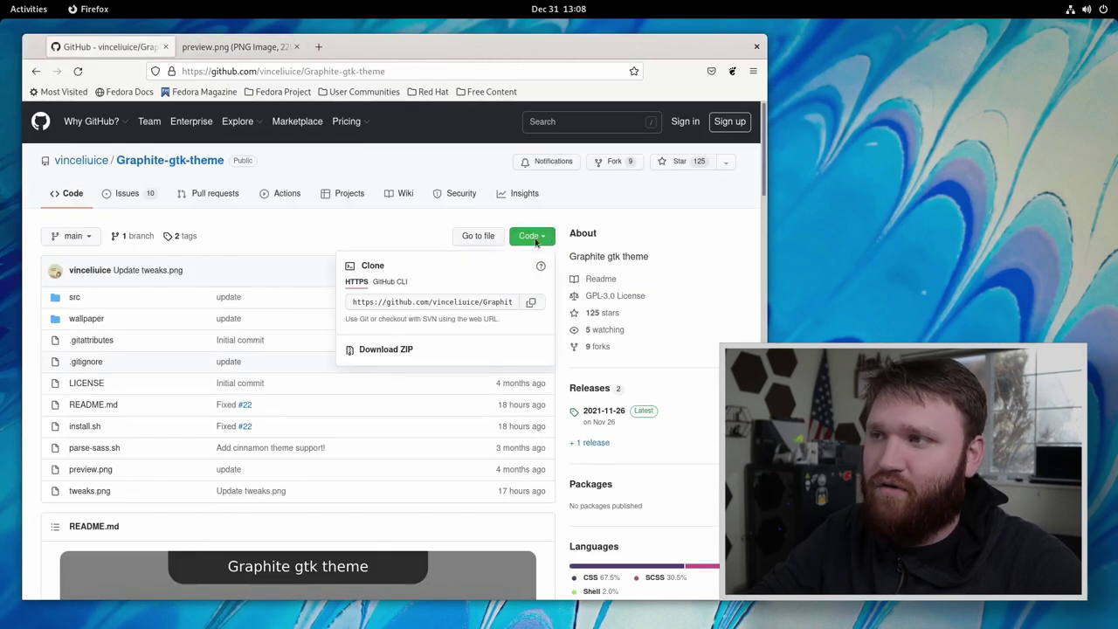
pyautogui.click(385, 351)
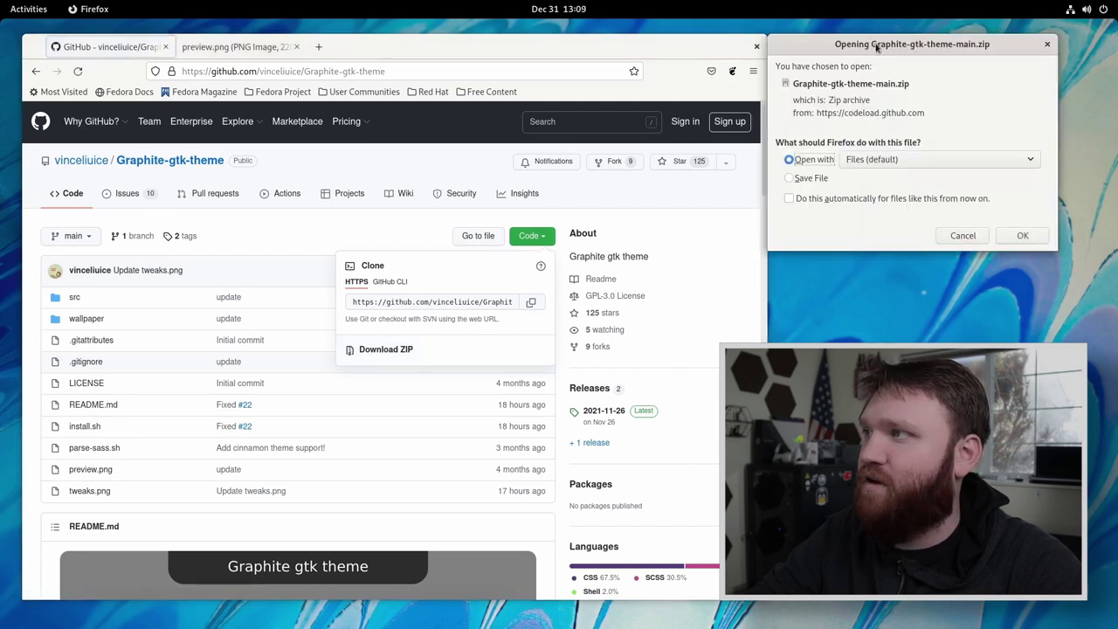
pyautogui.moveTo(877, 48); pyautogui.dragTo(400, 110)
pyautogui.click(313, 240)
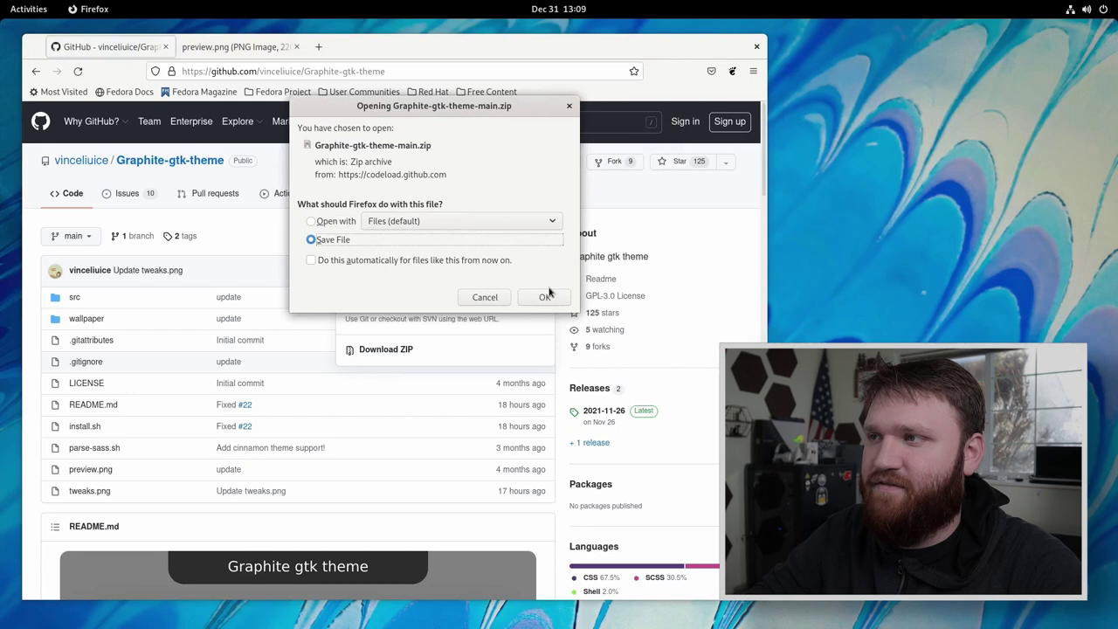
pyautogui.click(545, 297)
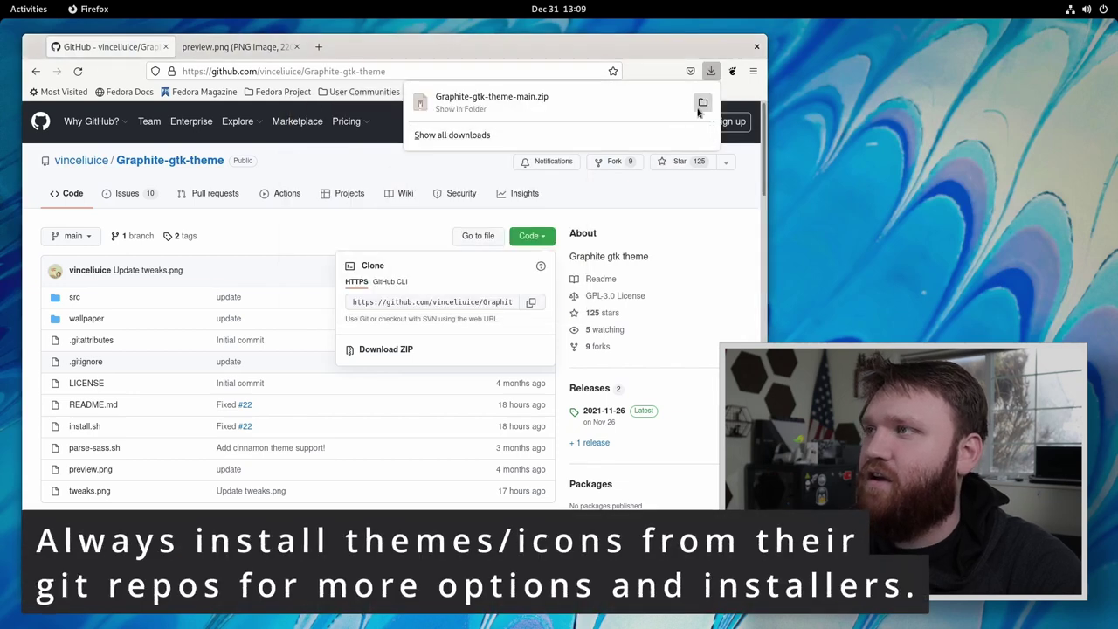
pyautogui.click(701, 104)
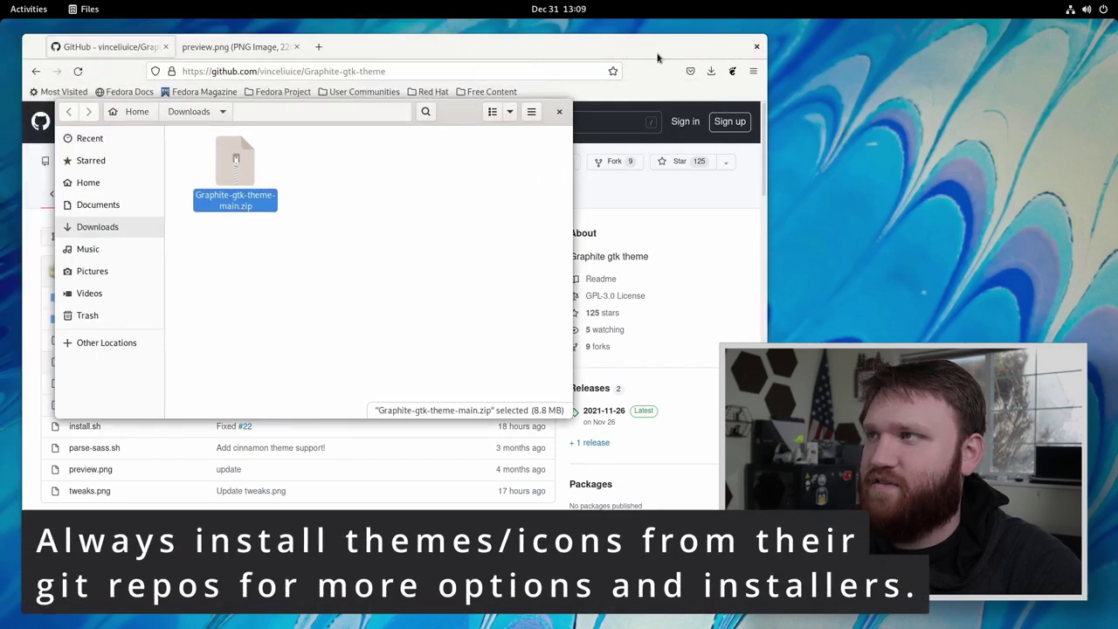
# Step: Close Firefox, Extract Here the zip, and open the Graphite-gtk-theme-main folder
pyautogui.click(757, 46)
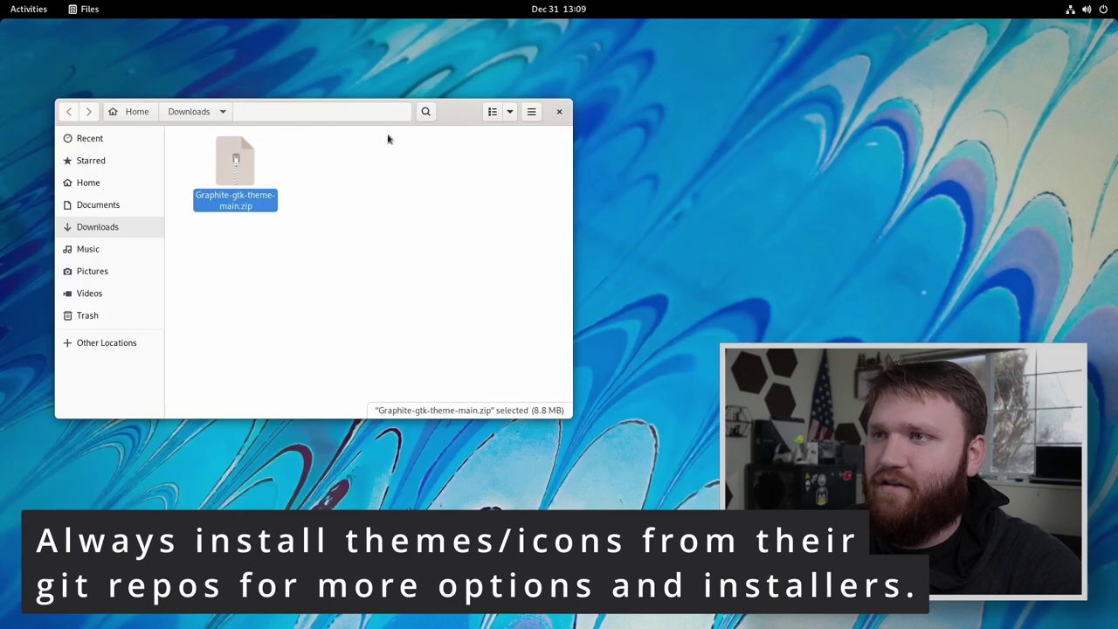
pyautogui.click(305, 222)
pyautogui.rightClick(238, 180)
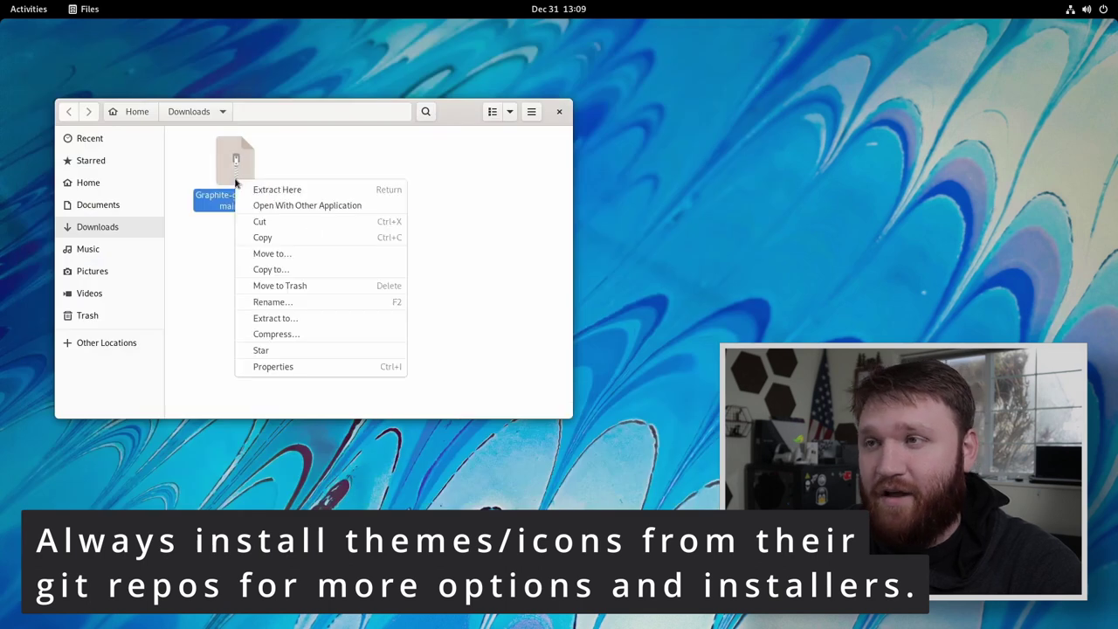
pyautogui.click(305, 194)
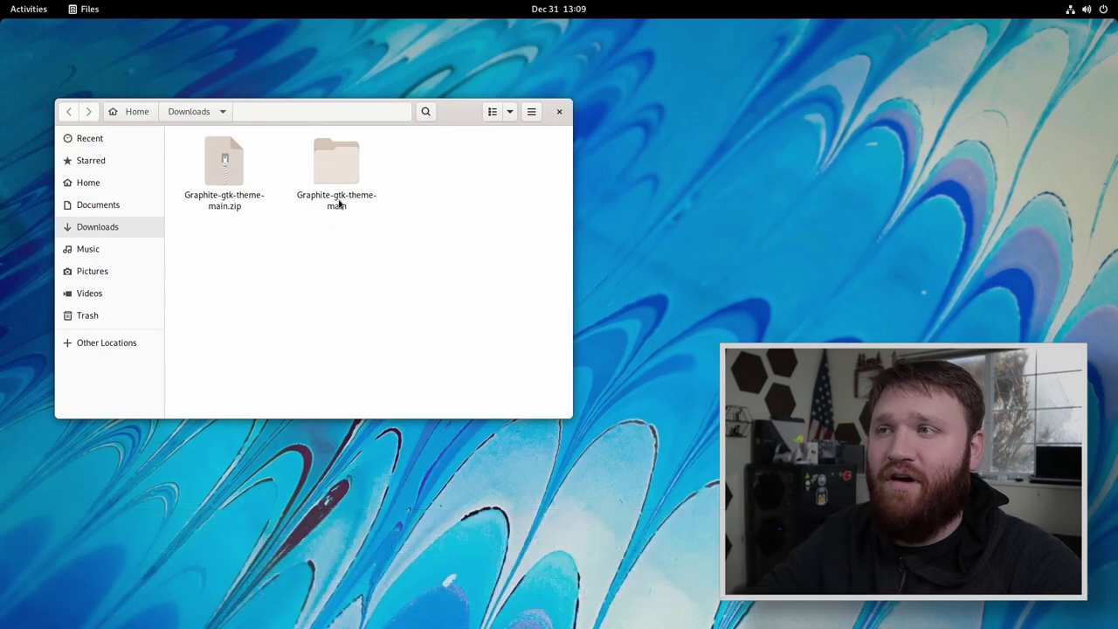
pyautogui.doubleClick(344, 170)
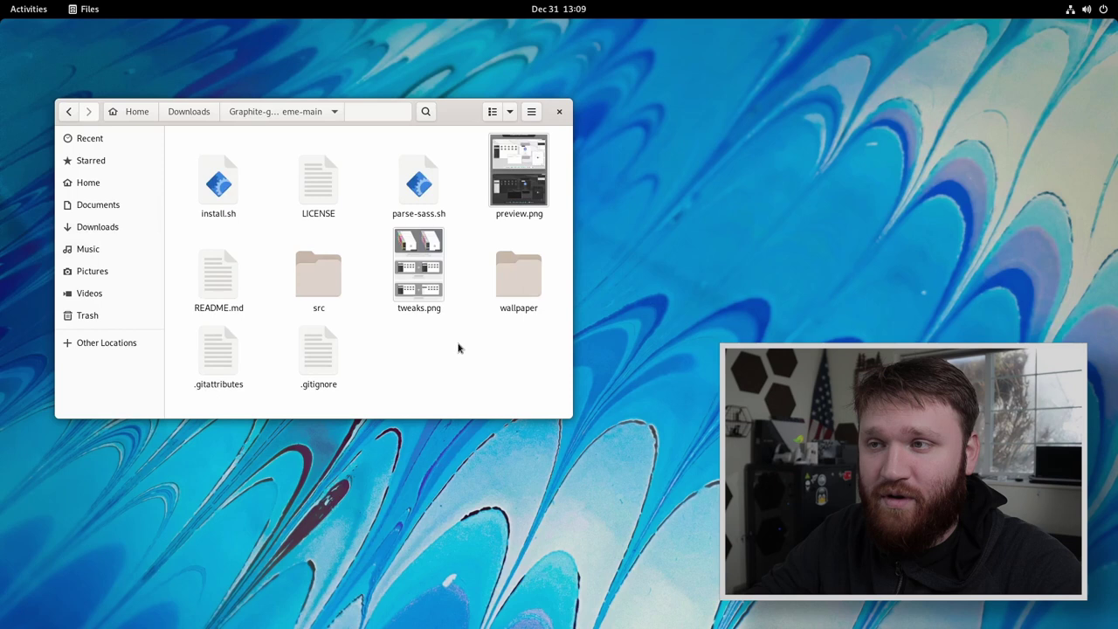
pyautogui.moveTo(462, 114); pyautogui.dragTo(443, 66)
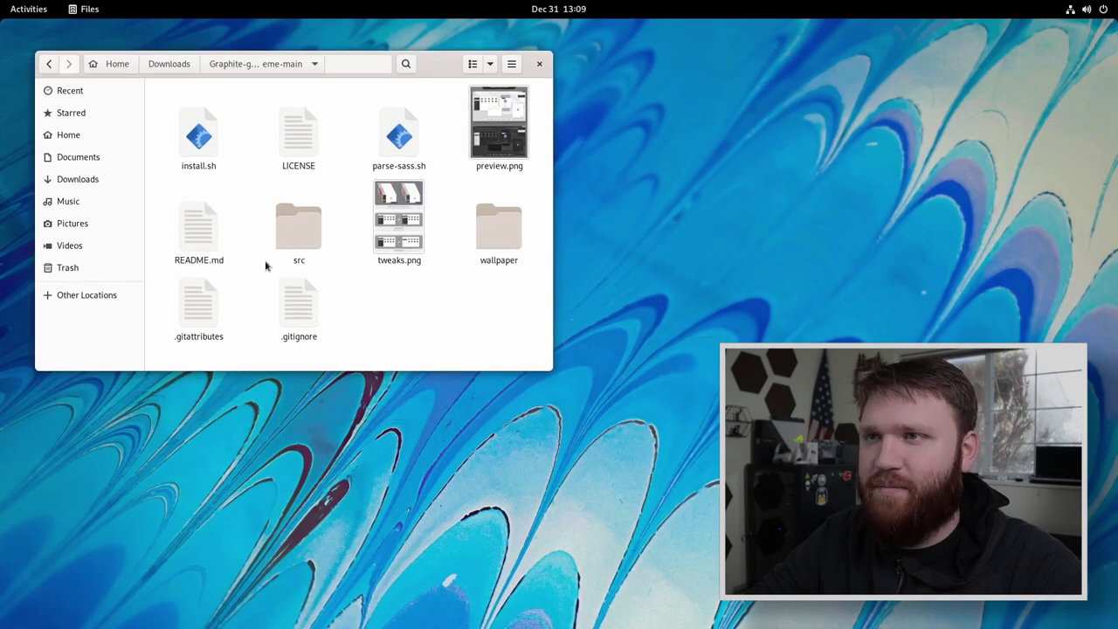
# Step: Open README.md in Text Editor and read through its install options
pyautogui.click(196, 236)
pyautogui.doubleClick(196, 237)
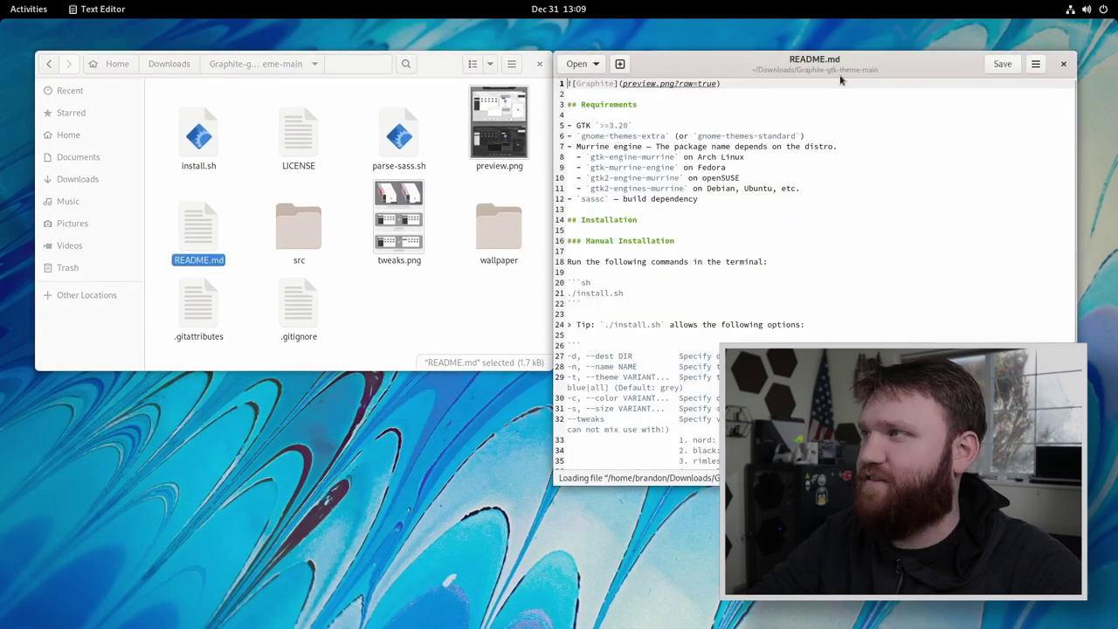
pyautogui.moveTo(839, 62); pyautogui.dragTo(510, 167)
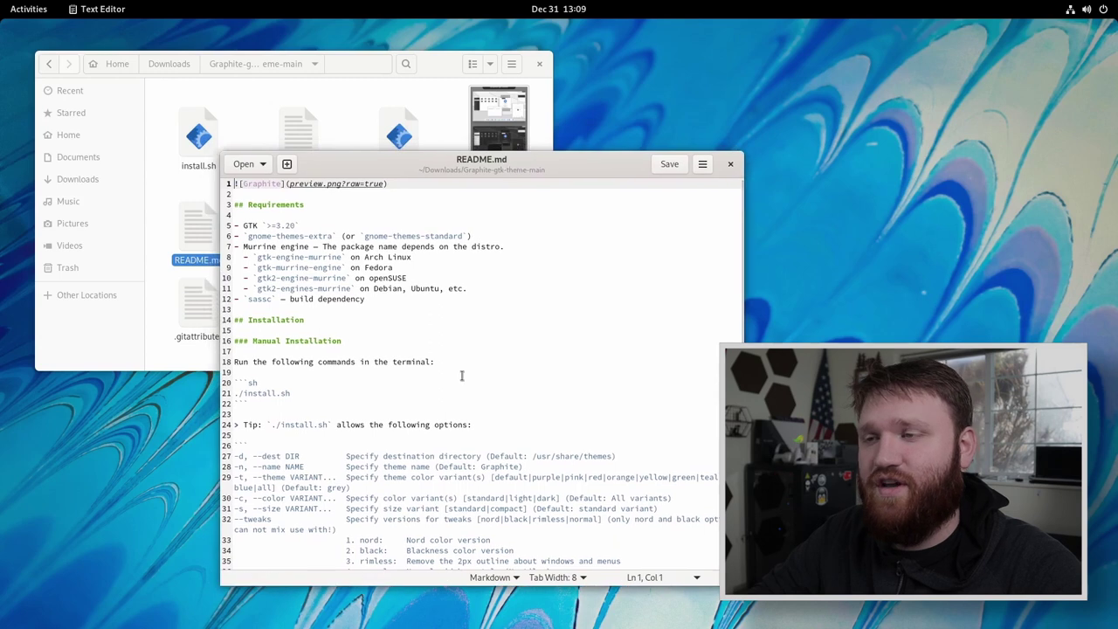
pyautogui.scroll(-3, 462, 375)
pyautogui.scroll(1, 462, 375)
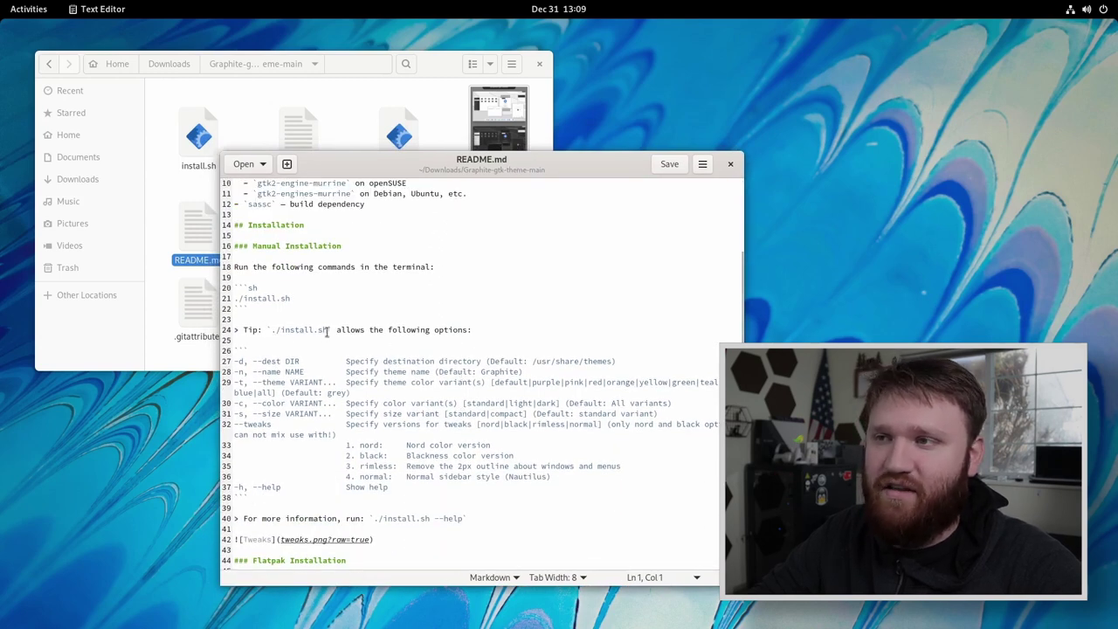
pyautogui.scroll(-1, 395, 330)
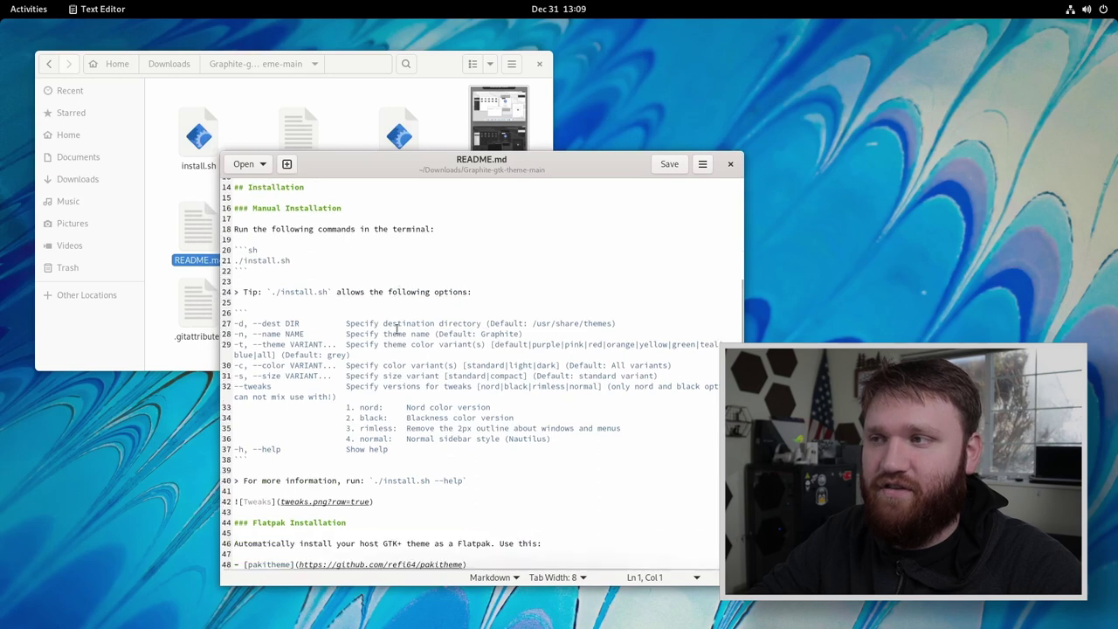
pyautogui.scroll(2, 482, 312)
pyautogui.scroll(-2, 441, 305)
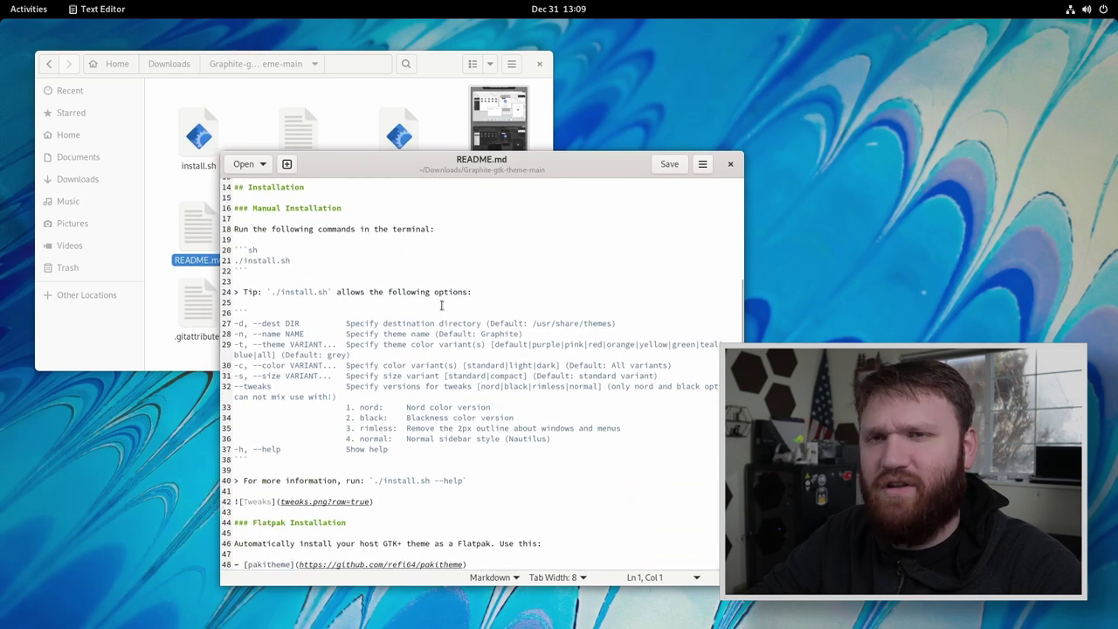
# Step: Open a terminal in the Graphite-gtk-theme-main folder
pyautogui.click(442, 70)
pyautogui.rightClick(361, 314)
pyautogui.click(423, 381)
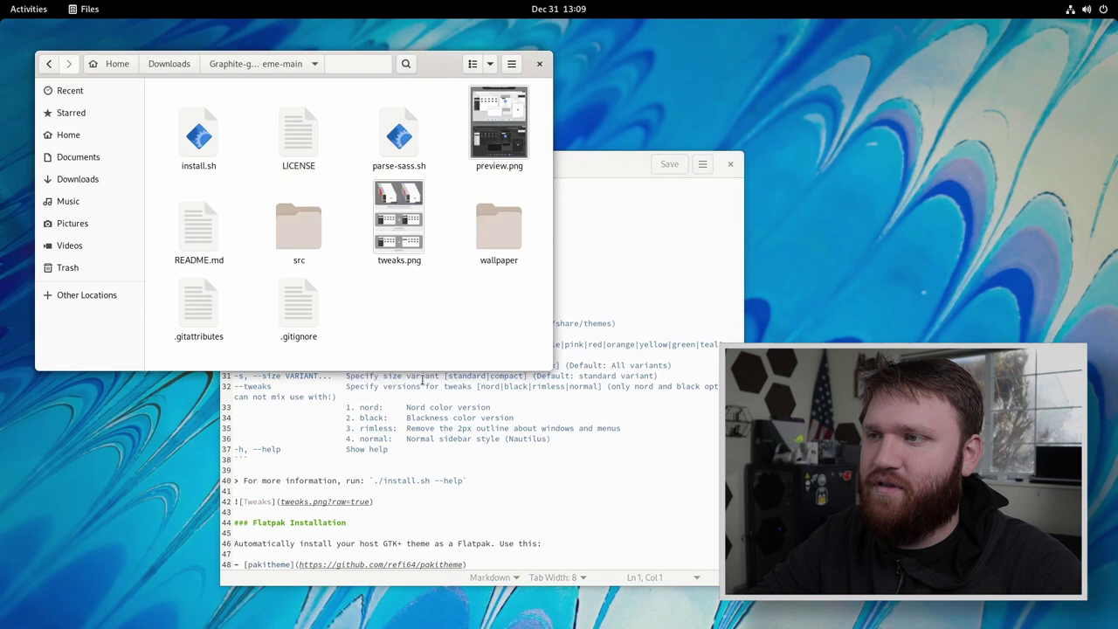
# Step: Write ./install.sh -d ~/.themes in the terminal, checking the README's -t and --tweaks options
pyautogui.moveTo(270, 41); pyautogui.dragTo(326, 235)
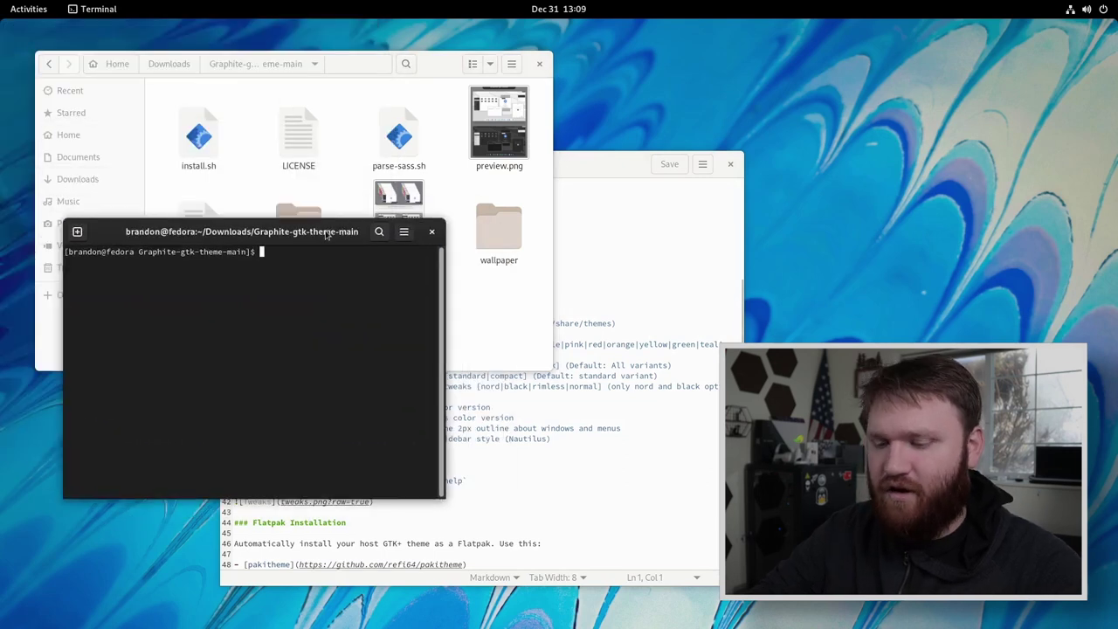
pyautogui.write('./')
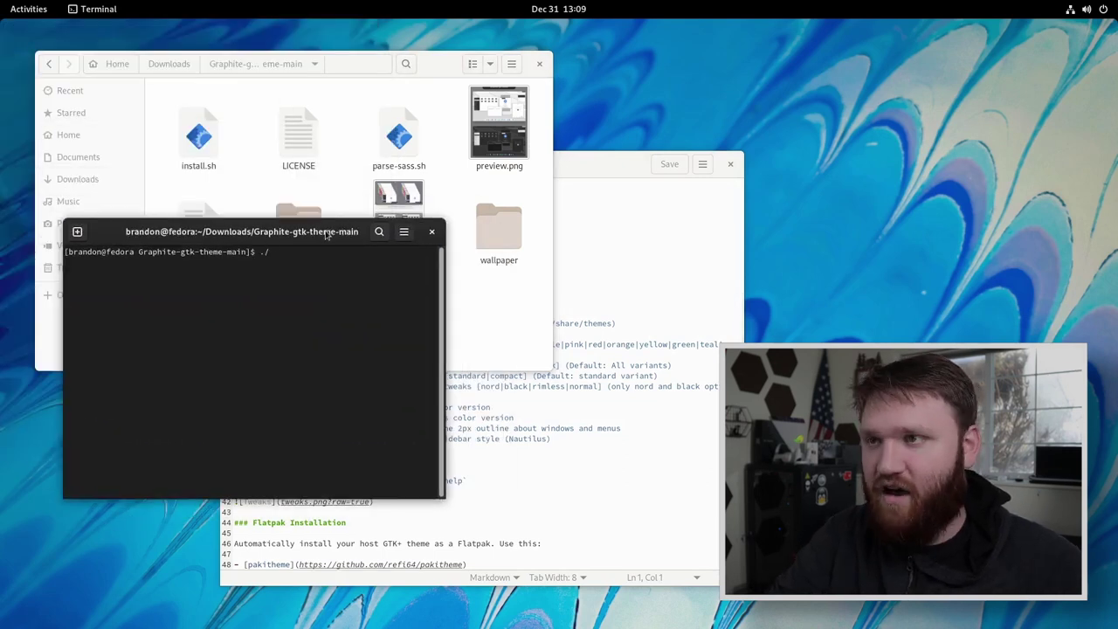
pyautogui.write('install.sh')
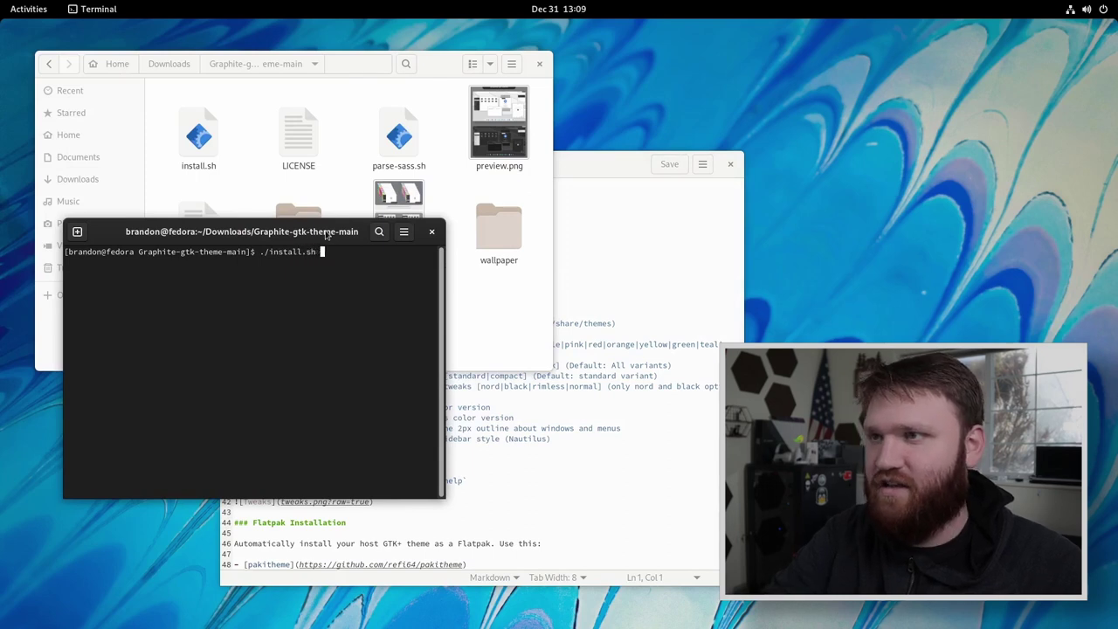
pyautogui.click(561, 351)
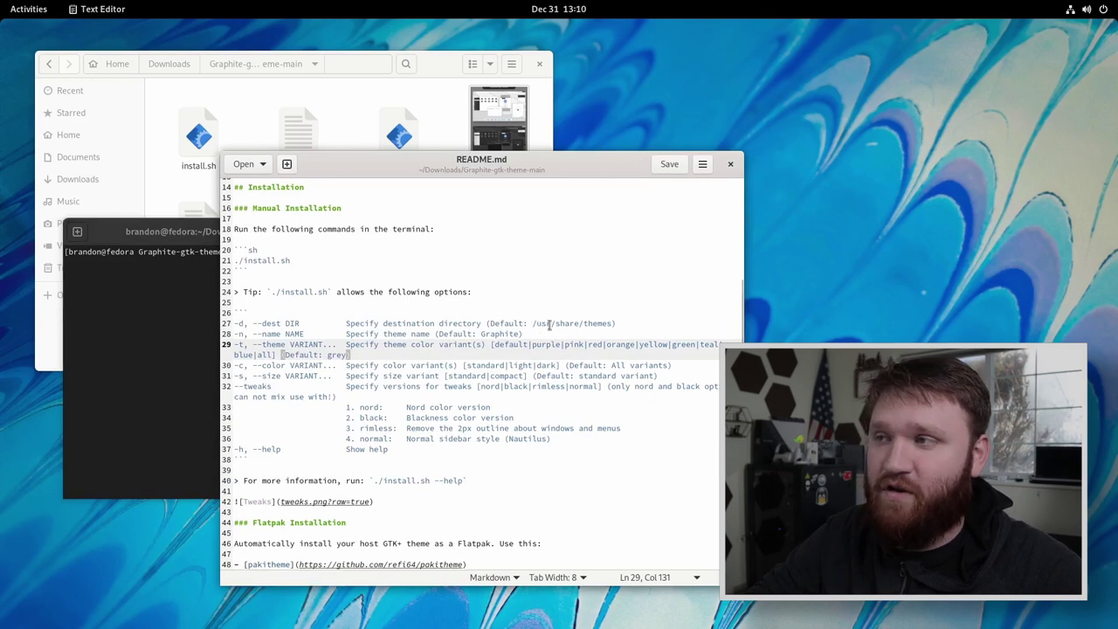
pyautogui.click(135, 289)
pyautogui.write('-d ~/.t')
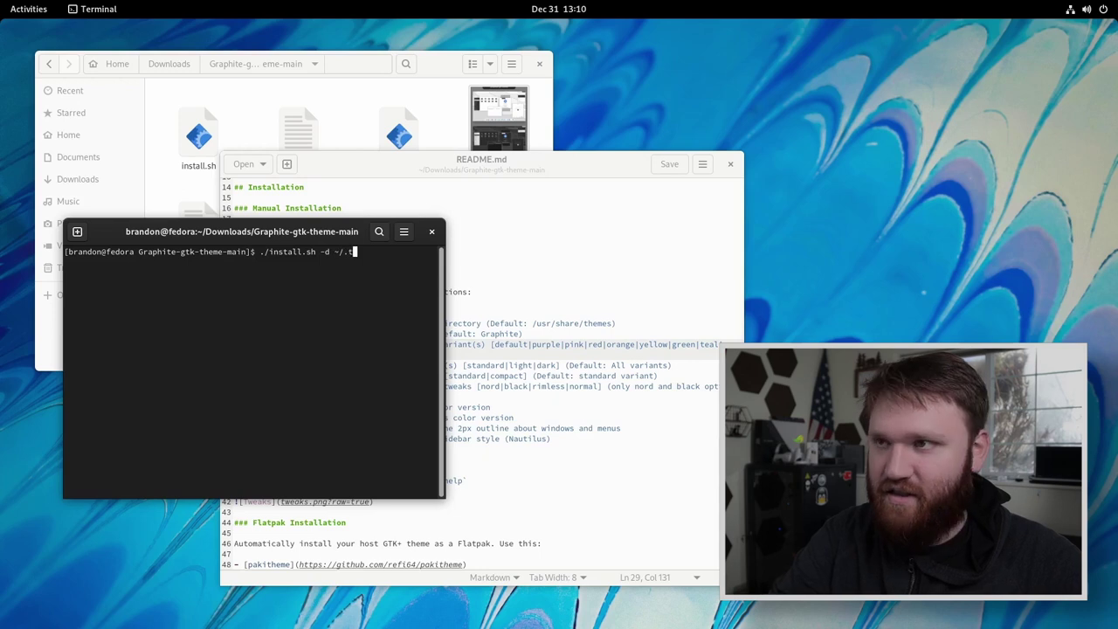
pyautogui.write('hemes')
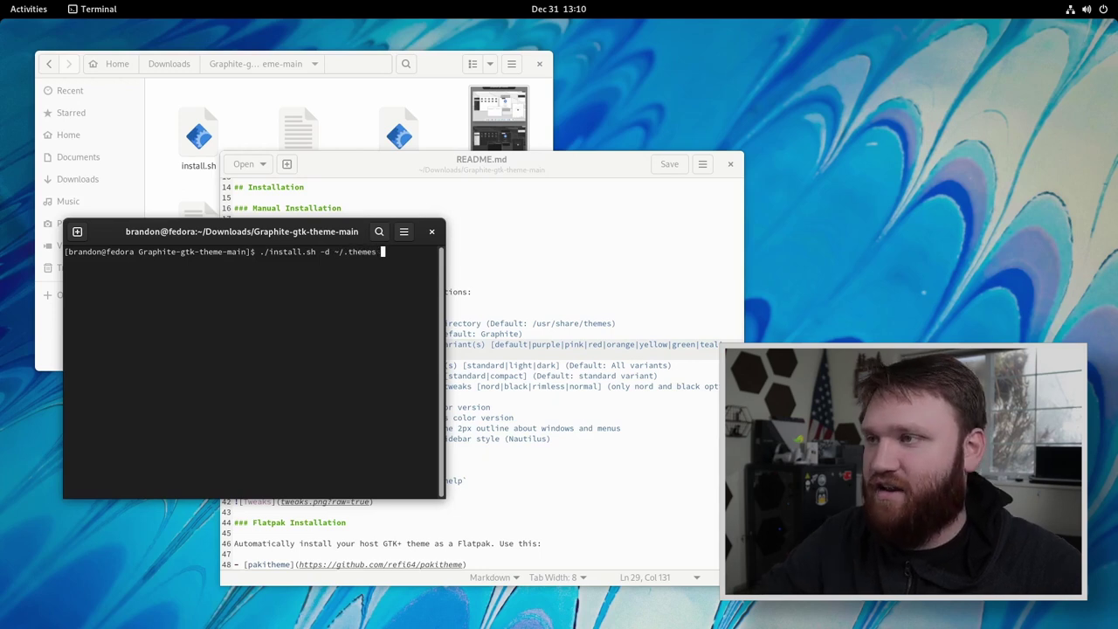
pyautogui.click(473, 386)
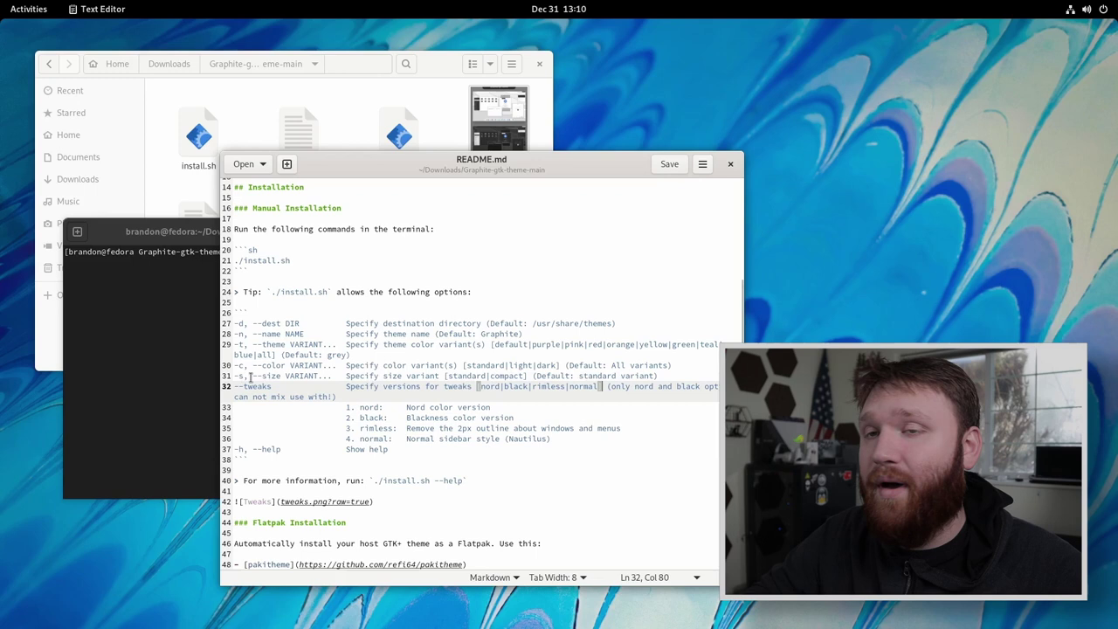
# Step: Extend the install command with --tweaks rimless, copying 'rimless' from the README
pyautogui.click(205, 361)
pyautogui.write('--tweaks')
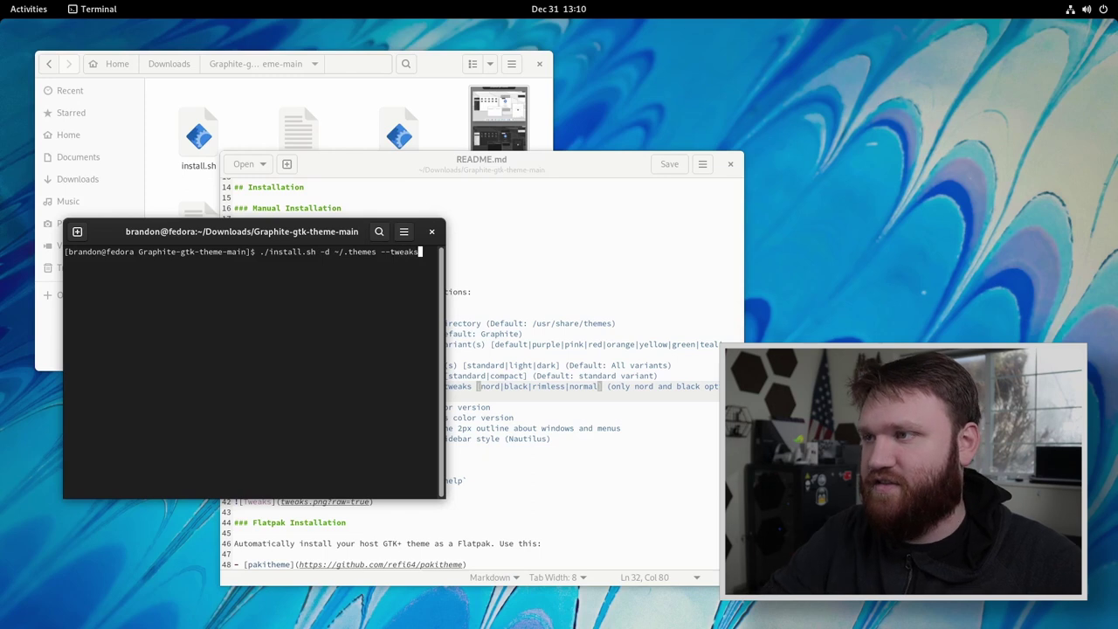
pyautogui.click(555, 419)
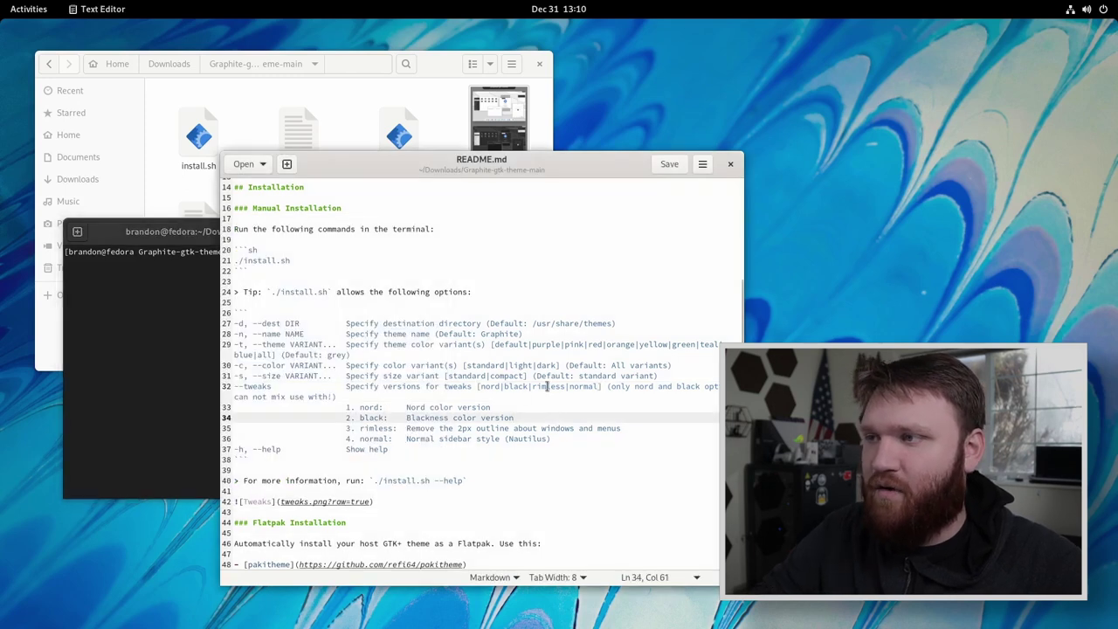
pyautogui.doubleClick(550, 386)
pyautogui.hotkey('ctrl', 'c')
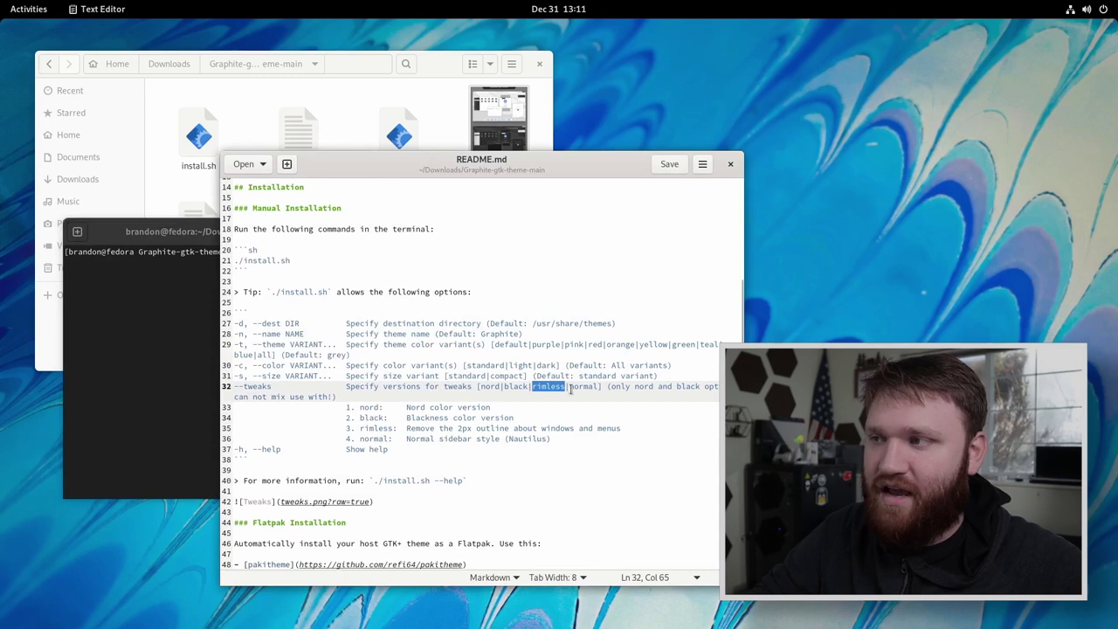
pyautogui.click(436, 85)
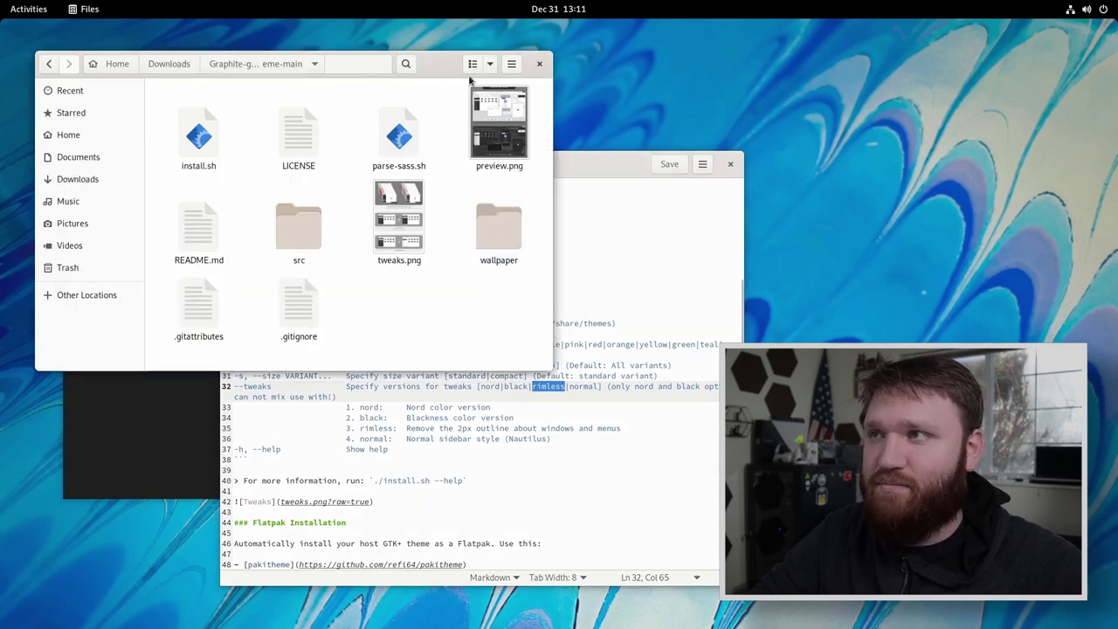
pyautogui.click(616, 176)
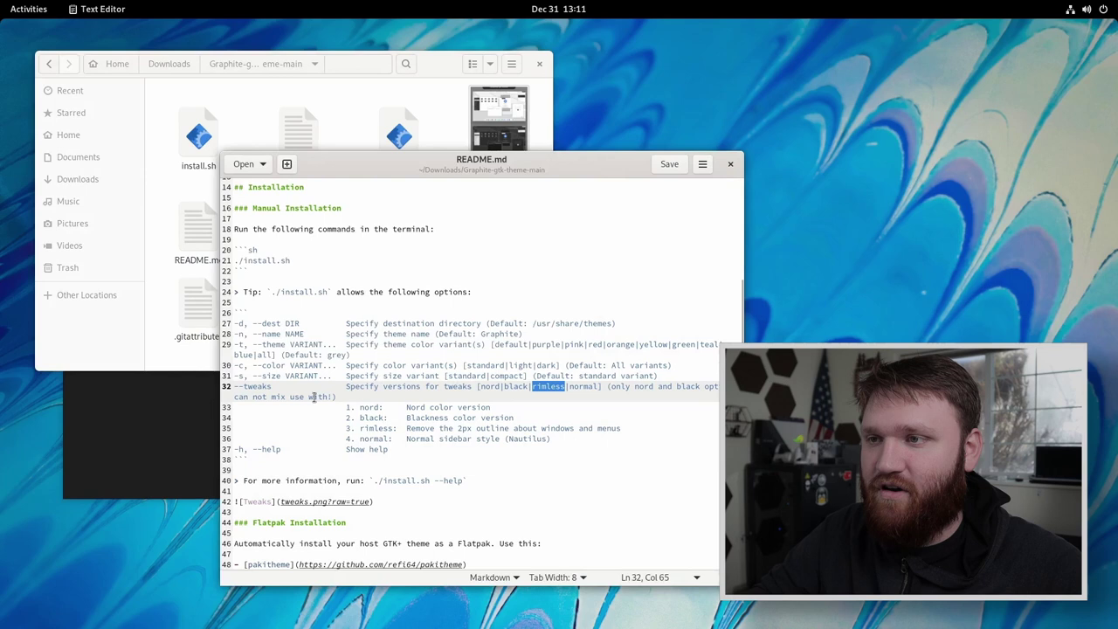
pyautogui.click(163, 411)
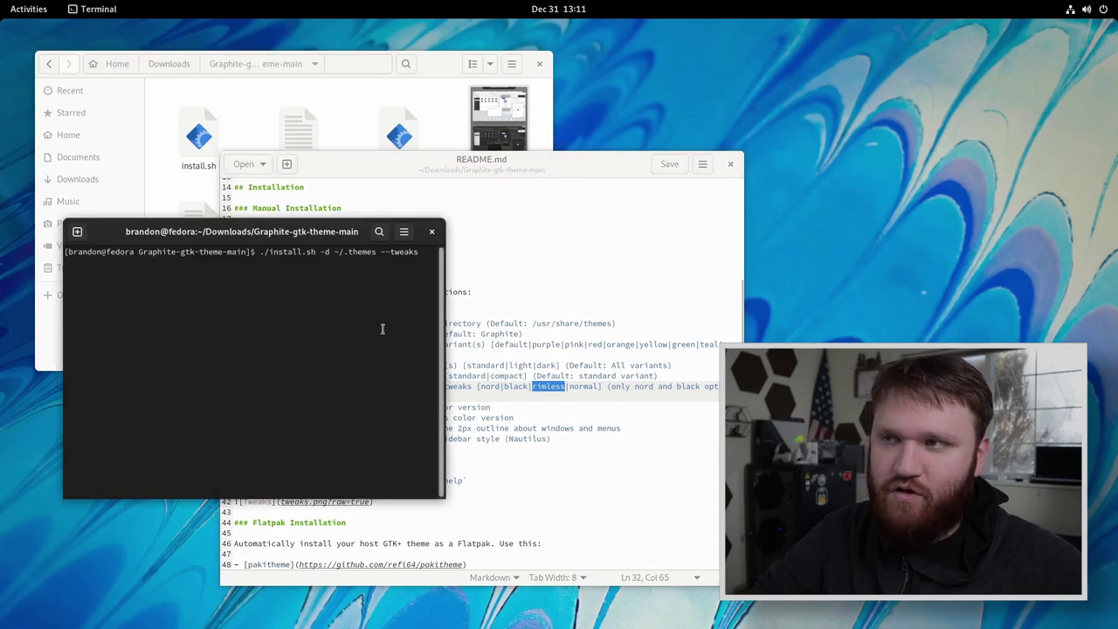
pyautogui.hotkey('ctrl', 'shift', 'v')
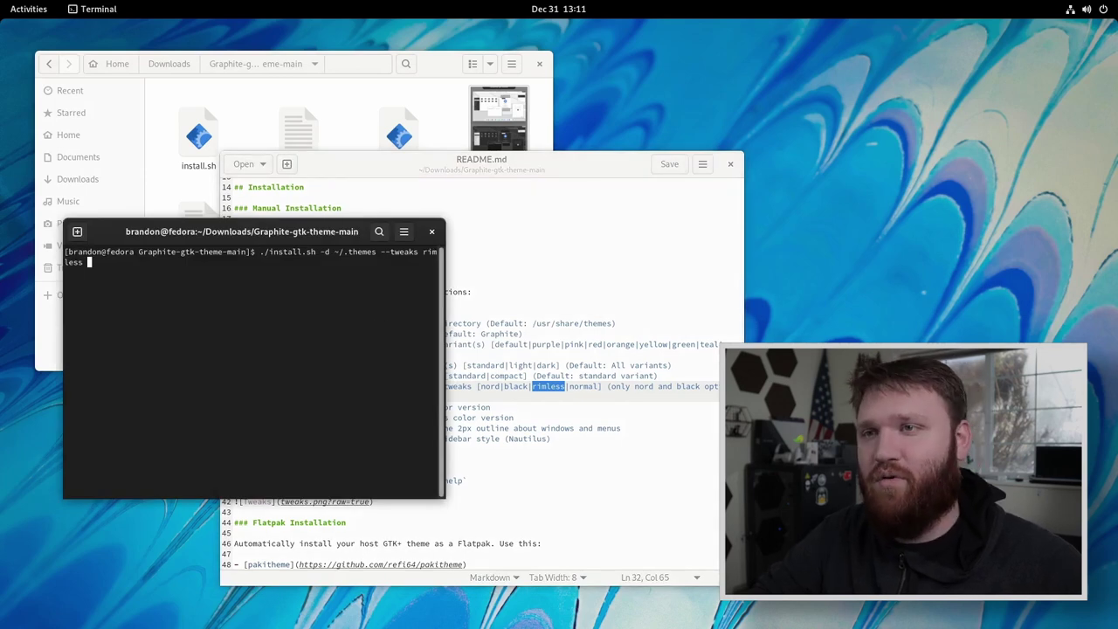
# Step: Review the README's remaining options and close it
pyautogui.click(554, 439)
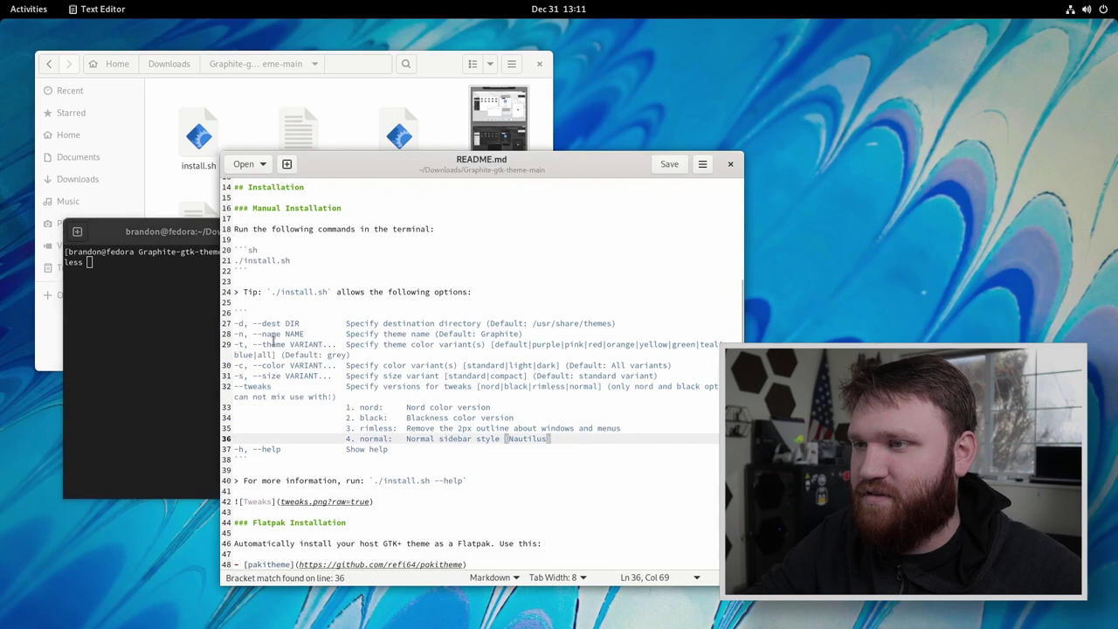
pyautogui.scroll(4, 463, 489)
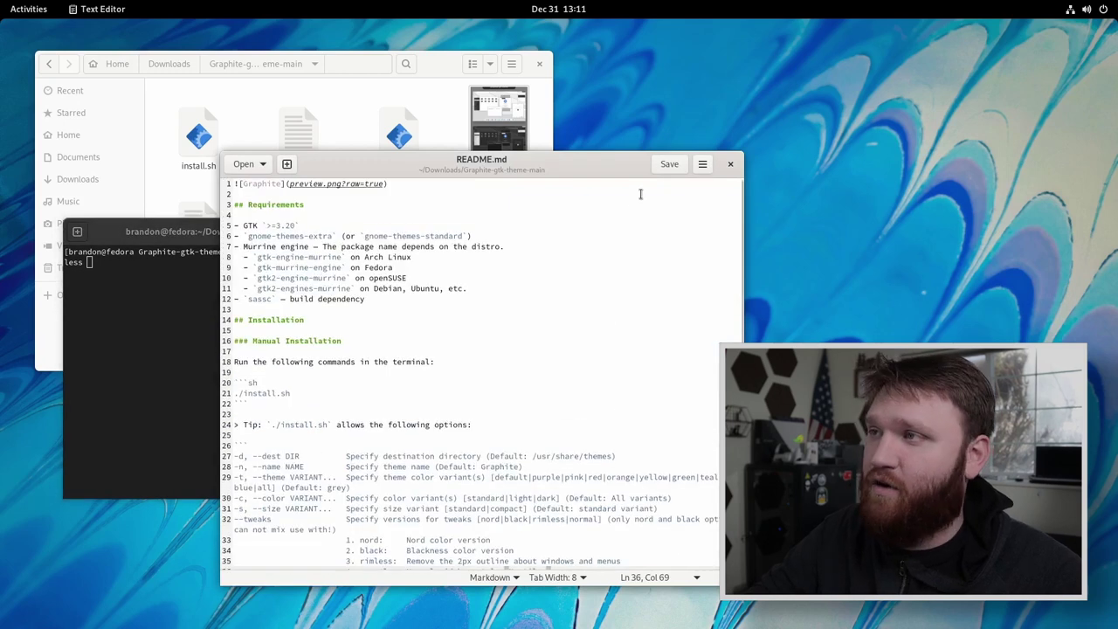
pyautogui.click(730, 164)
pyautogui.click(451, 143)
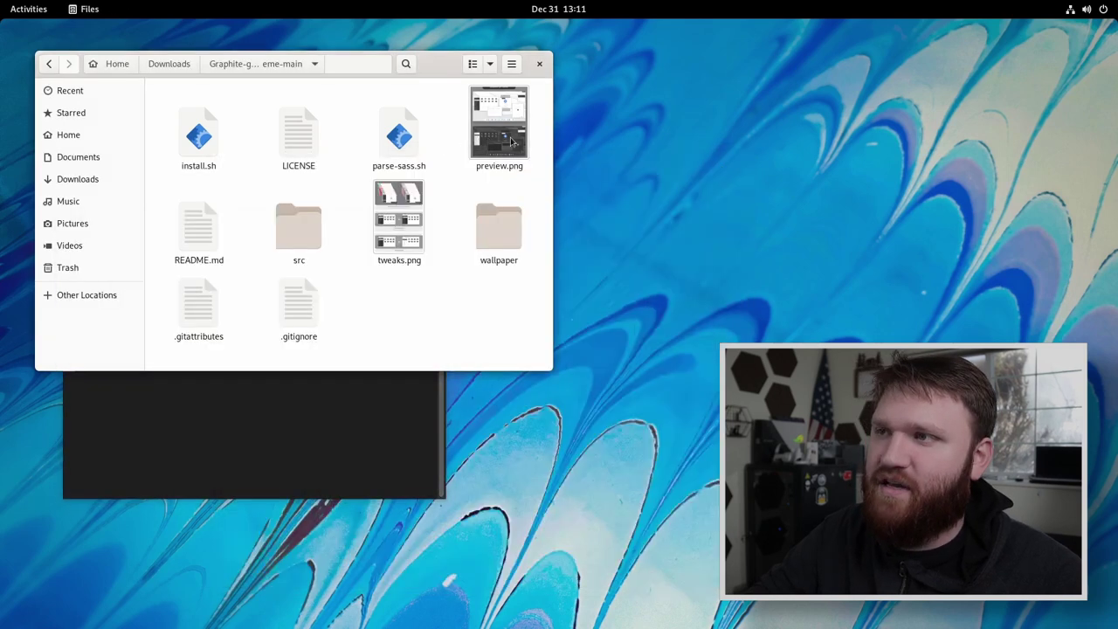
pyautogui.doubleClick(410, 229)
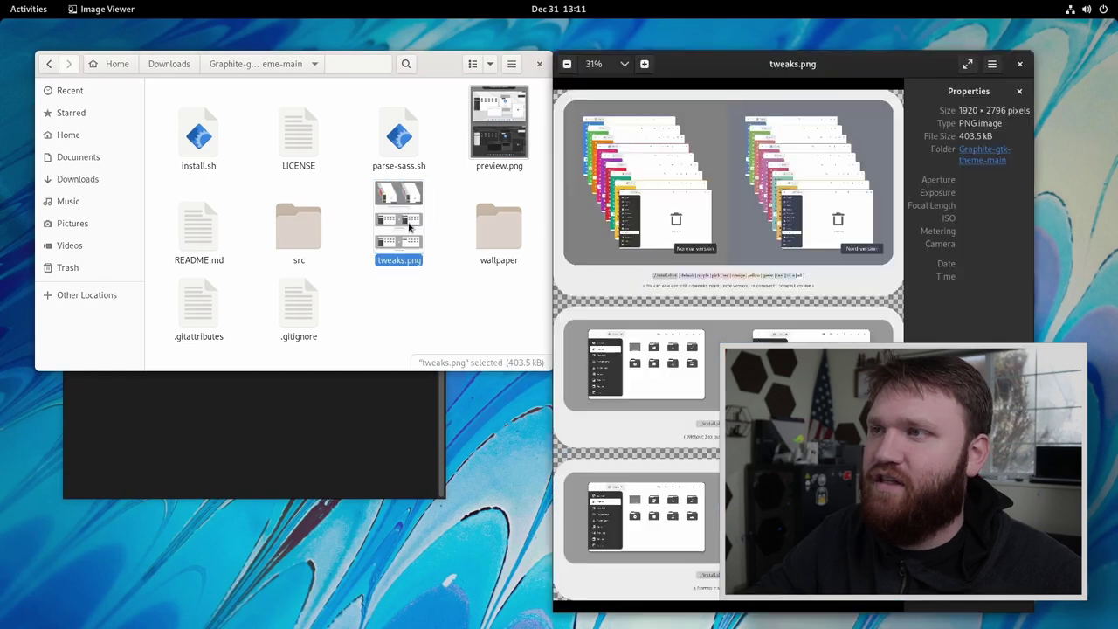
pyautogui.moveTo(736, 87); pyautogui.dragTo(266, 55)
pyautogui.scroll(3, 276, 192)
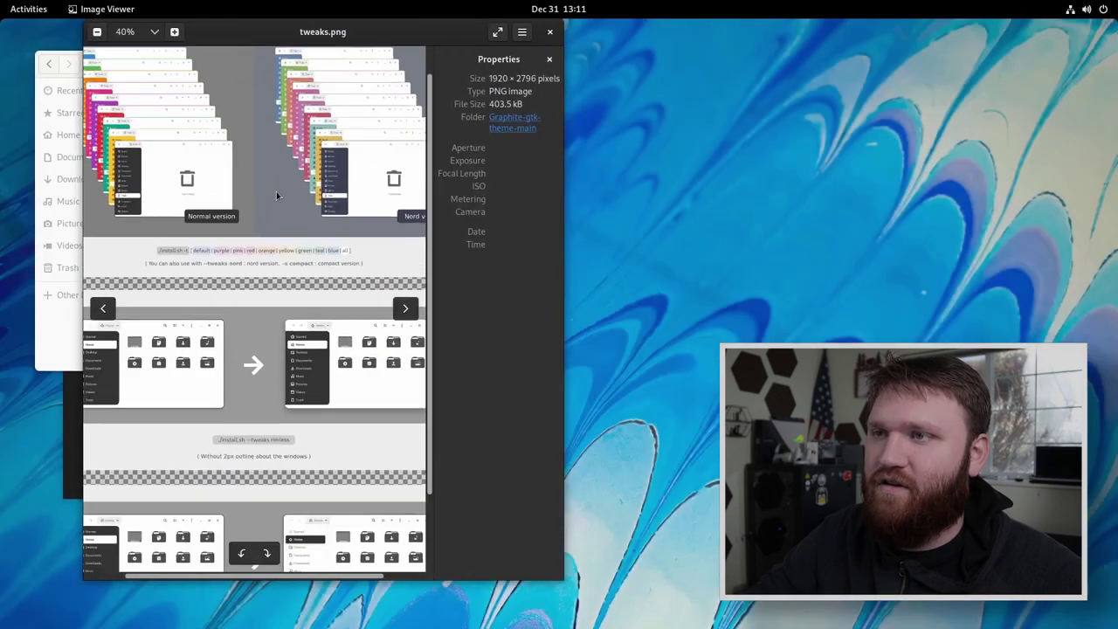
pyautogui.scroll(3, 276, 191)
pyautogui.scroll(3, 288, 370)
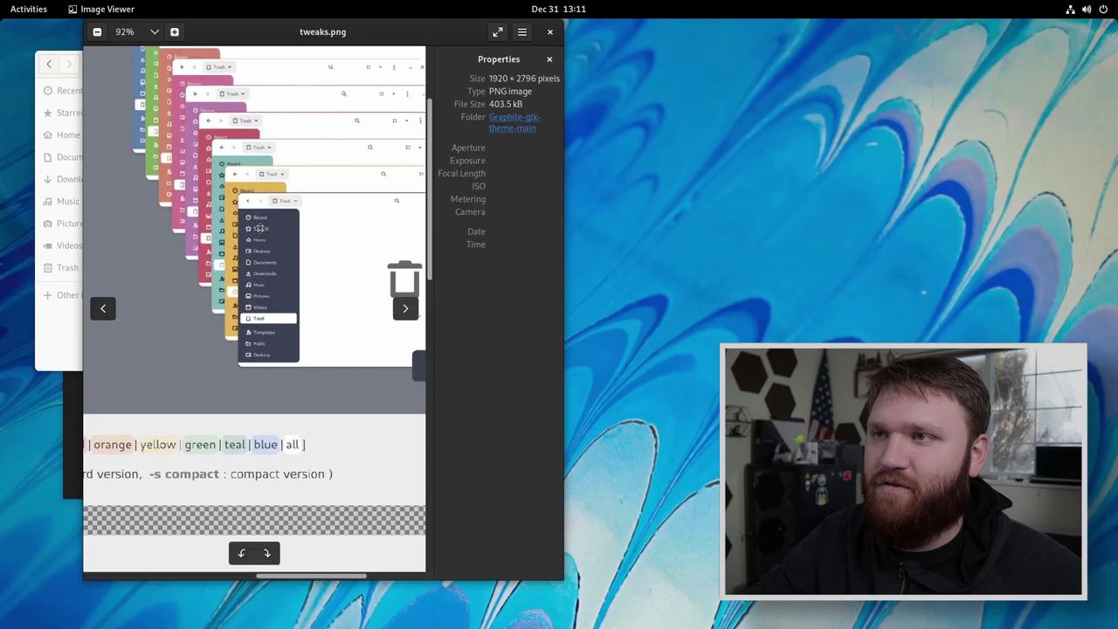
pyautogui.hotkey('ctrl', 'w')
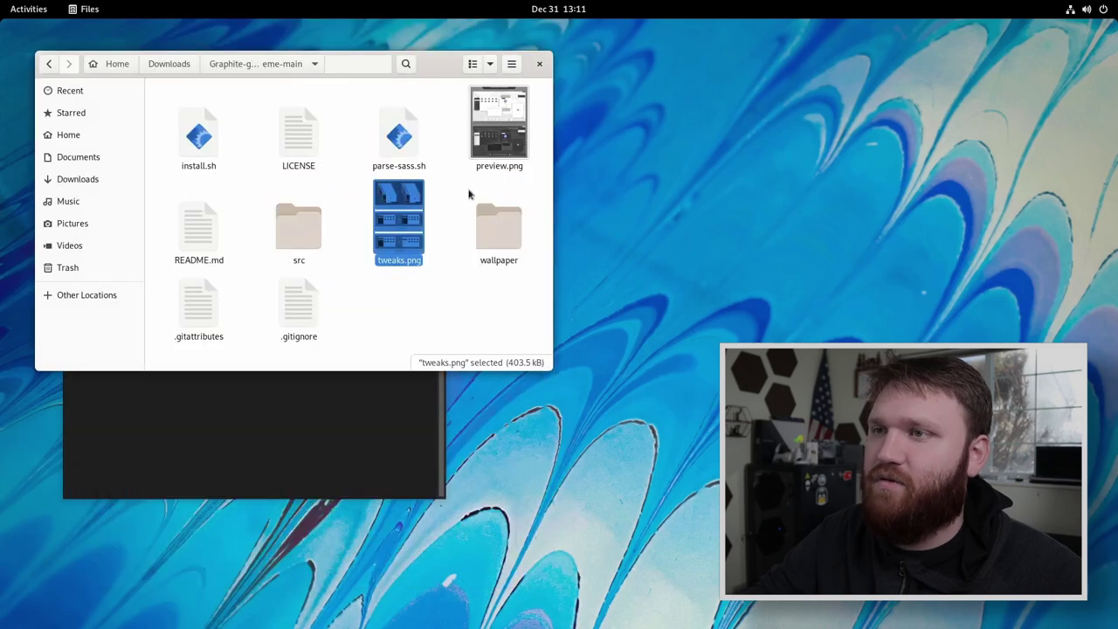
# Step: Run the rimless Graphite install in the terminal, then bring the theme folder window forward
pyautogui.click(327, 480)
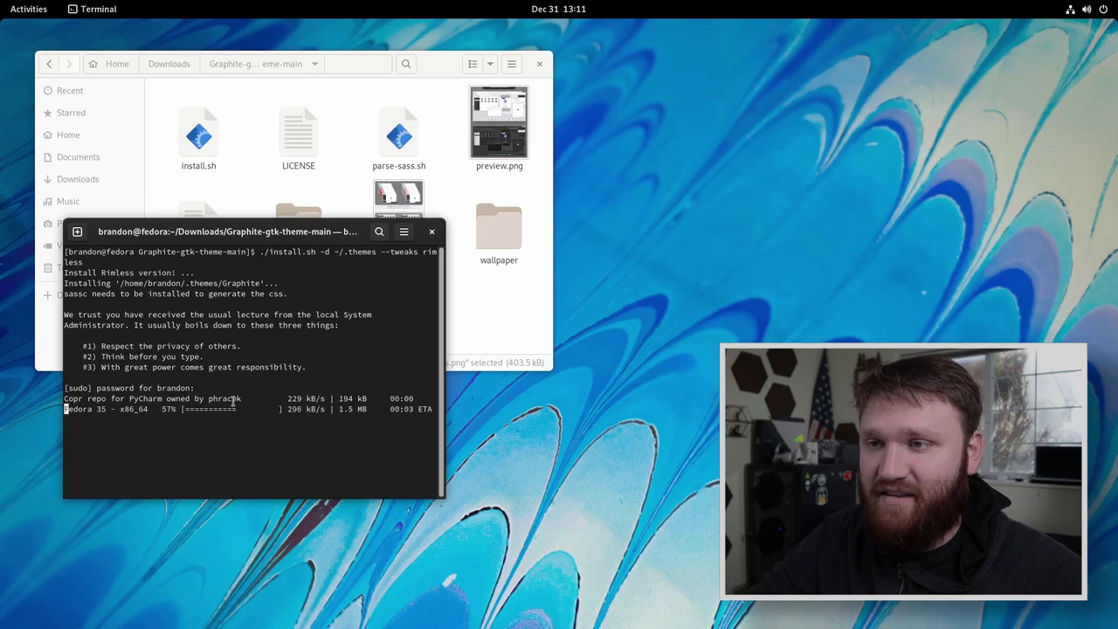
pyautogui.click(189, 212)
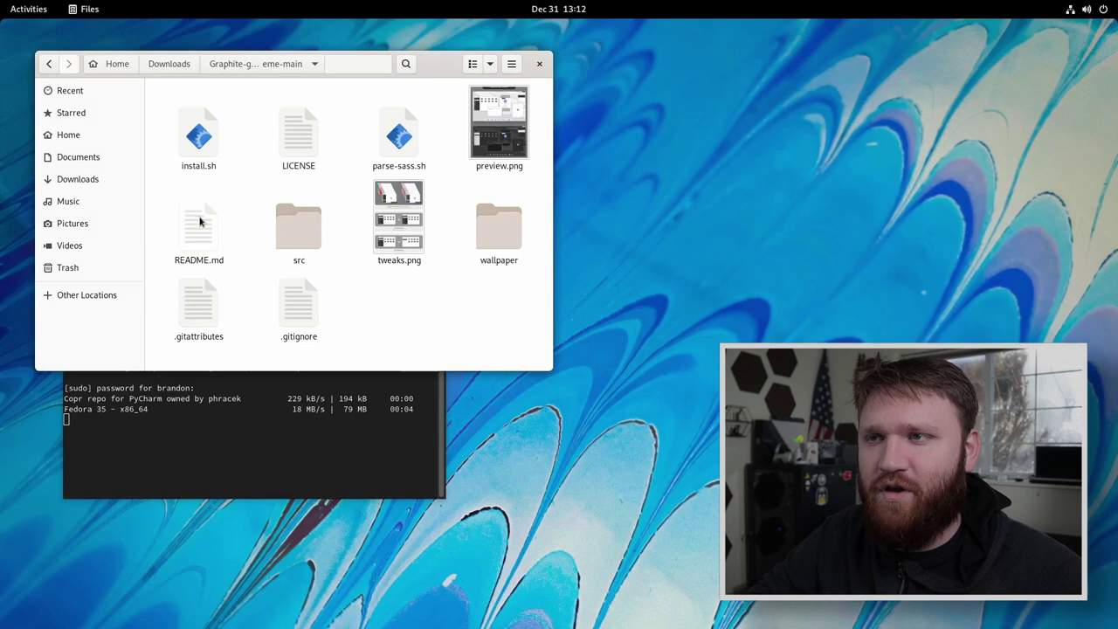
# Step: Open the Graphite README.md to review package requirements, then confirm the sassc and libsass install with y
pyautogui.doubleClick(197, 233)
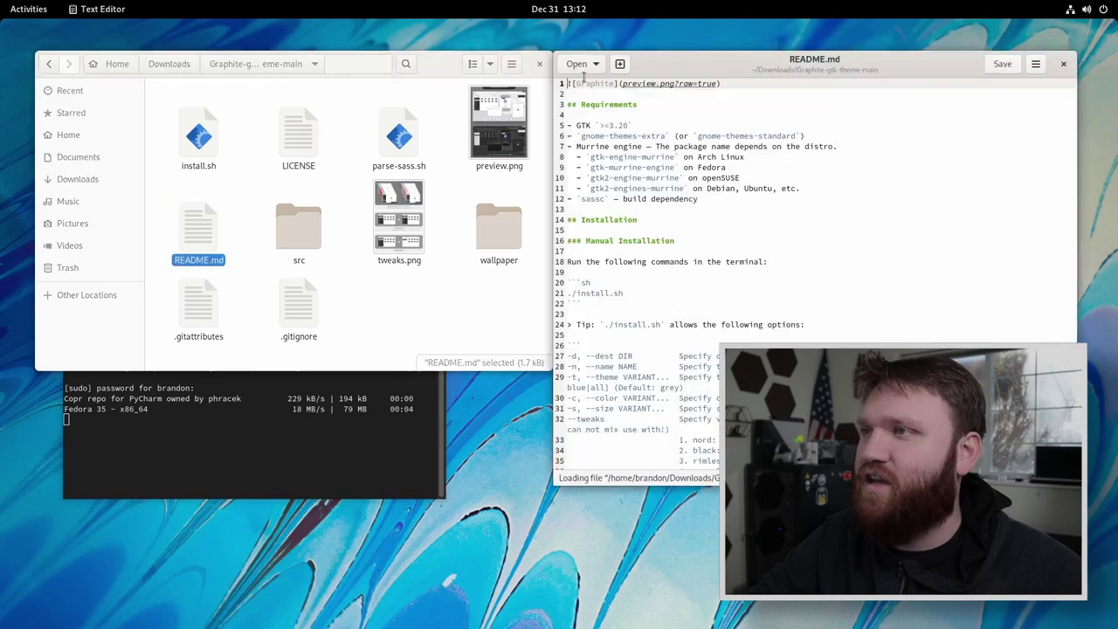
pyautogui.moveTo(710, 58); pyautogui.dragTo(212, 119)
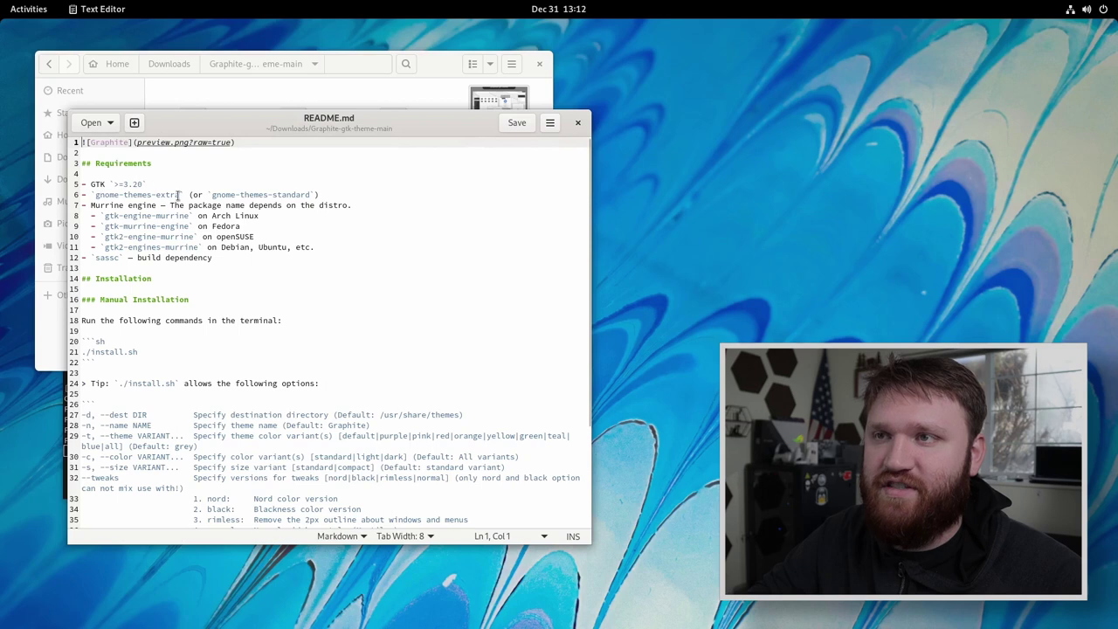
pyautogui.moveTo(178, 195); pyautogui.dragTo(98, 196)
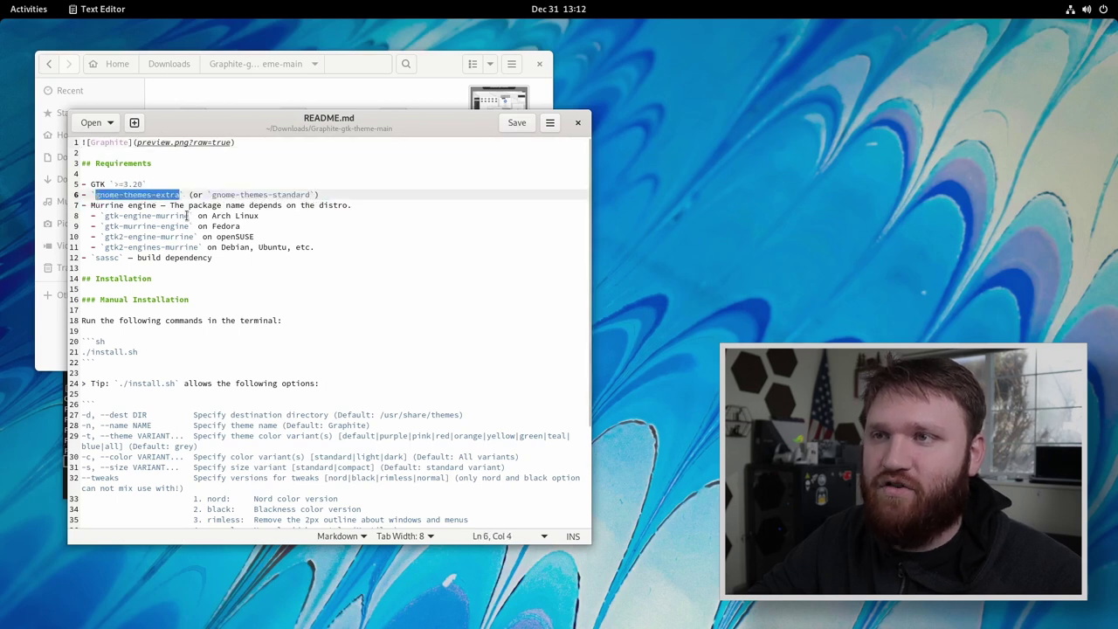
pyautogui.moveTo(187, 216); pyautogui.dragTo(109, 217)
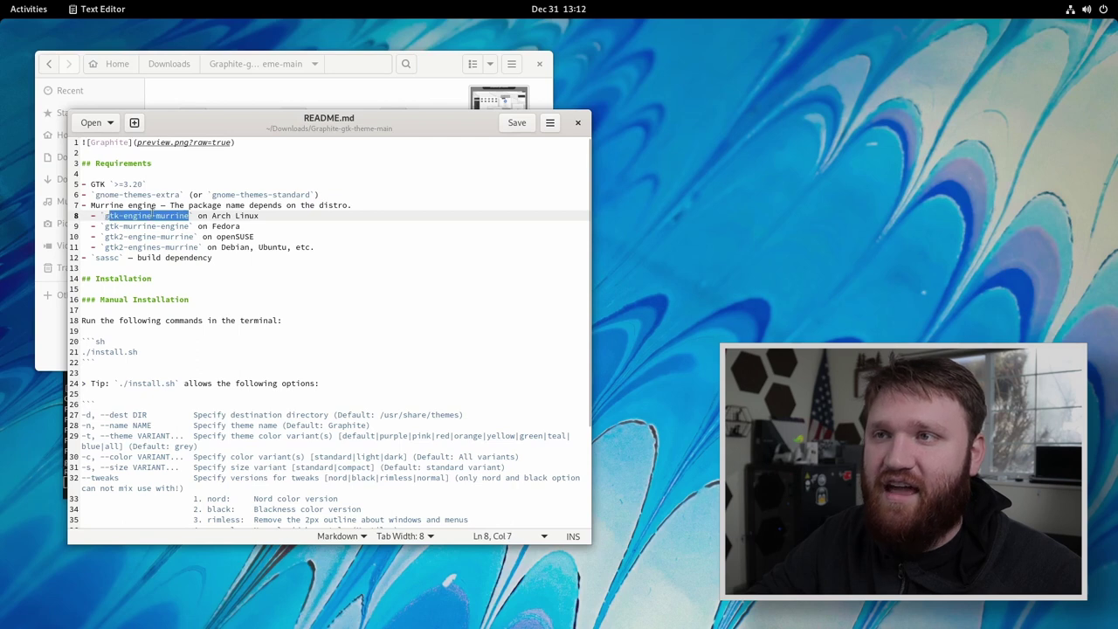
pyautogui.hotkey('alt', 'Tab')
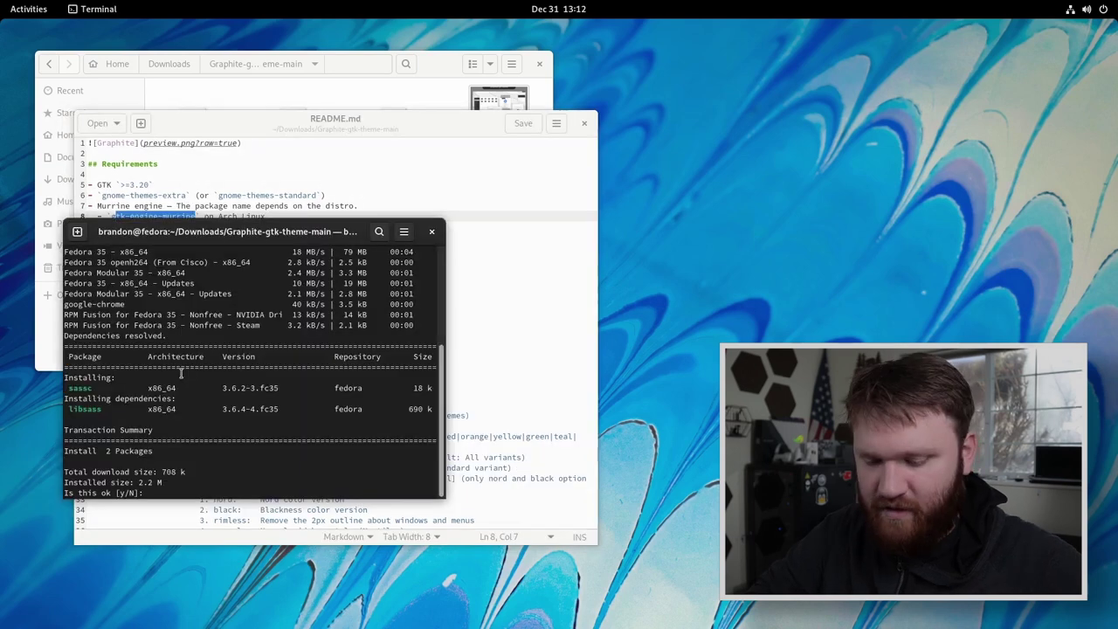
pyautogui.write('y')
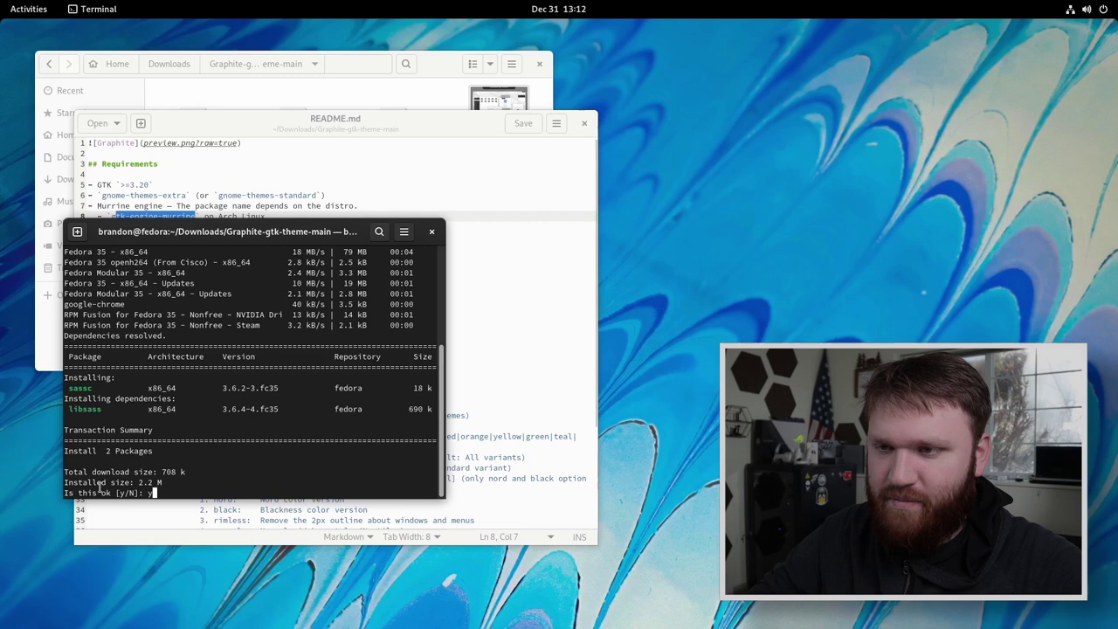
pyautogui.press('Return')
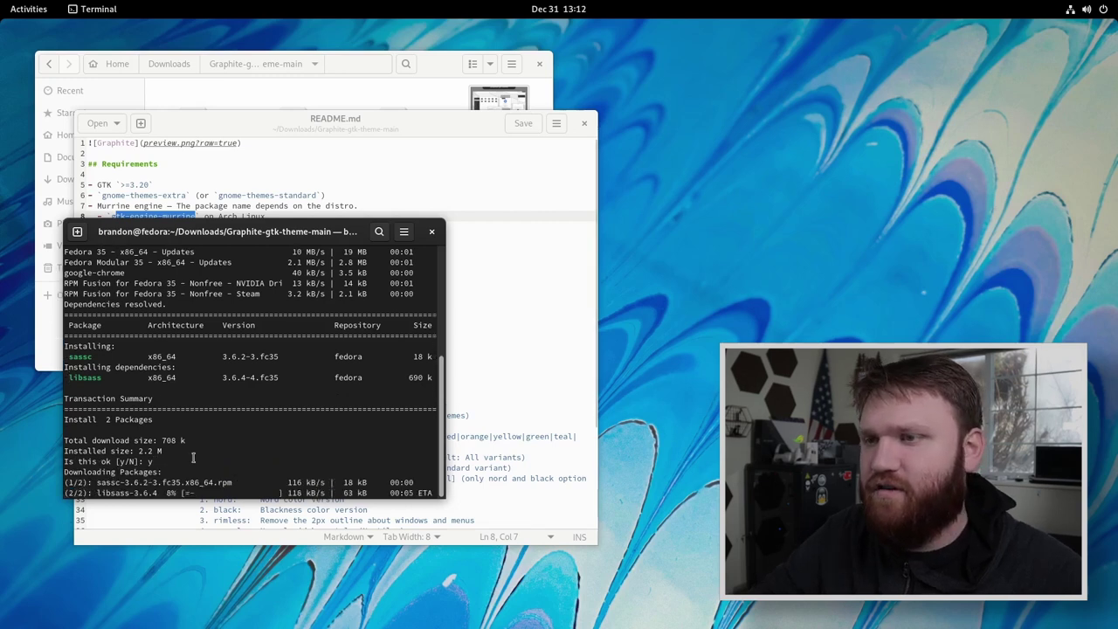
# Step: Install gtk-murrine-engine and gnome-themes-extra with sudo dnf install, copying the names from the README
pyautogui.write('sudo')
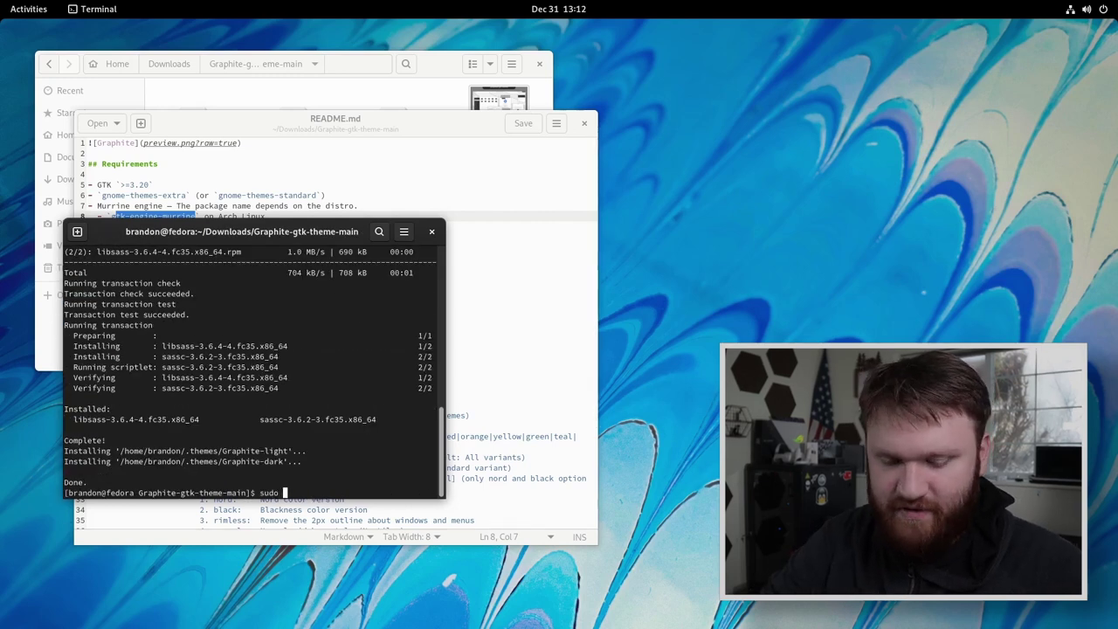
pyautogui.write(' d')
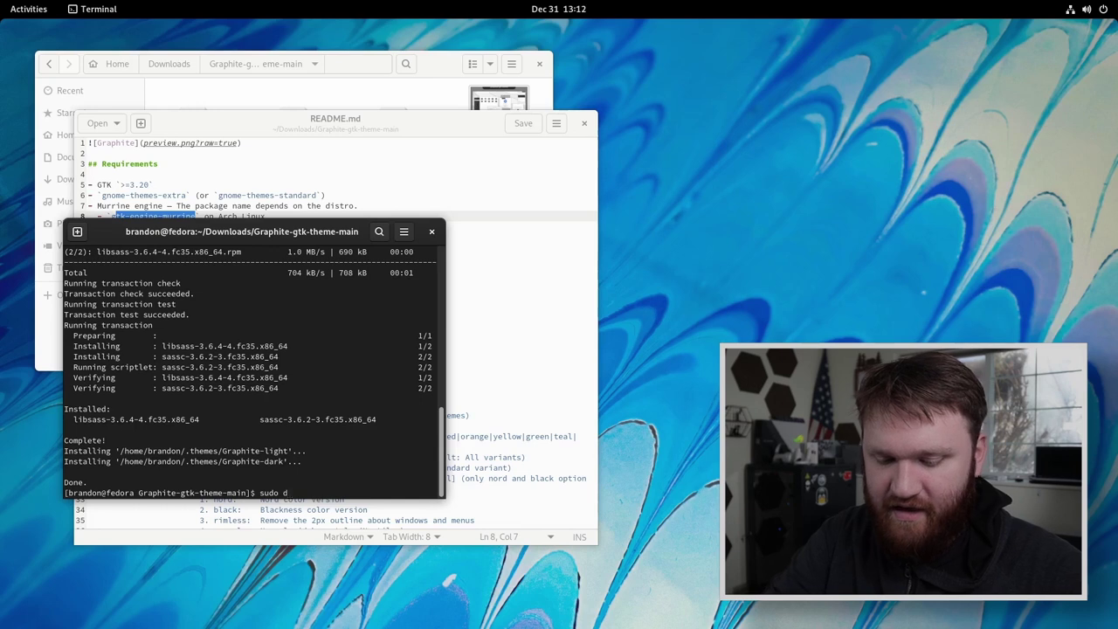
pyautogui.write('nf instal')
pyautogui.click(524, 303)
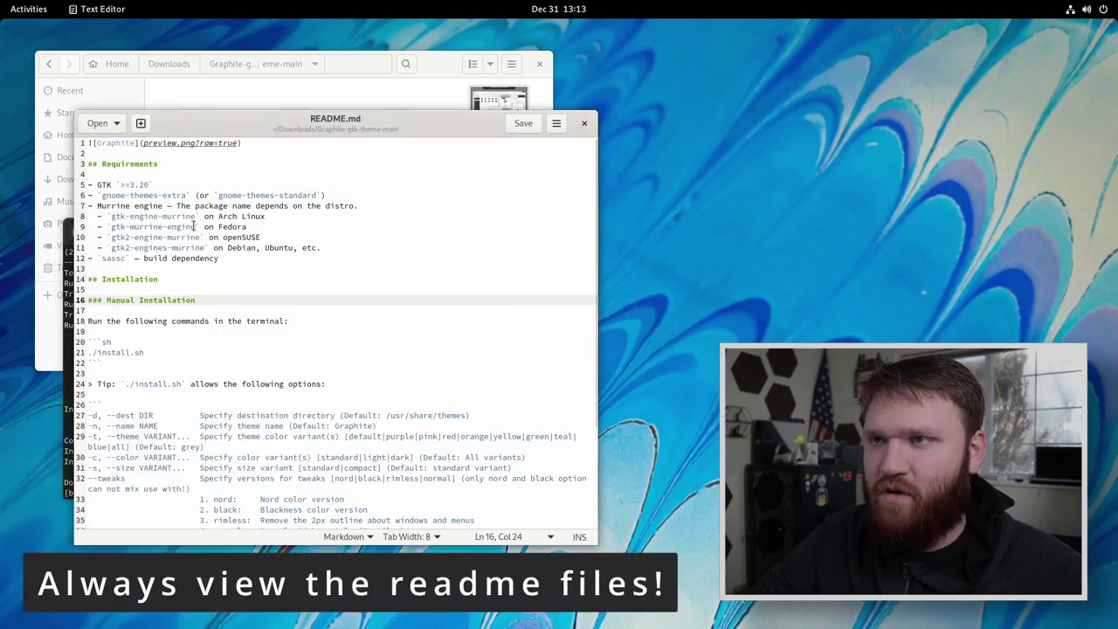
pyautogui.moveTo(195, 226); pyautogui.dragTo(111, 227)
pyautogui.hotkey('ctrl', 'c')
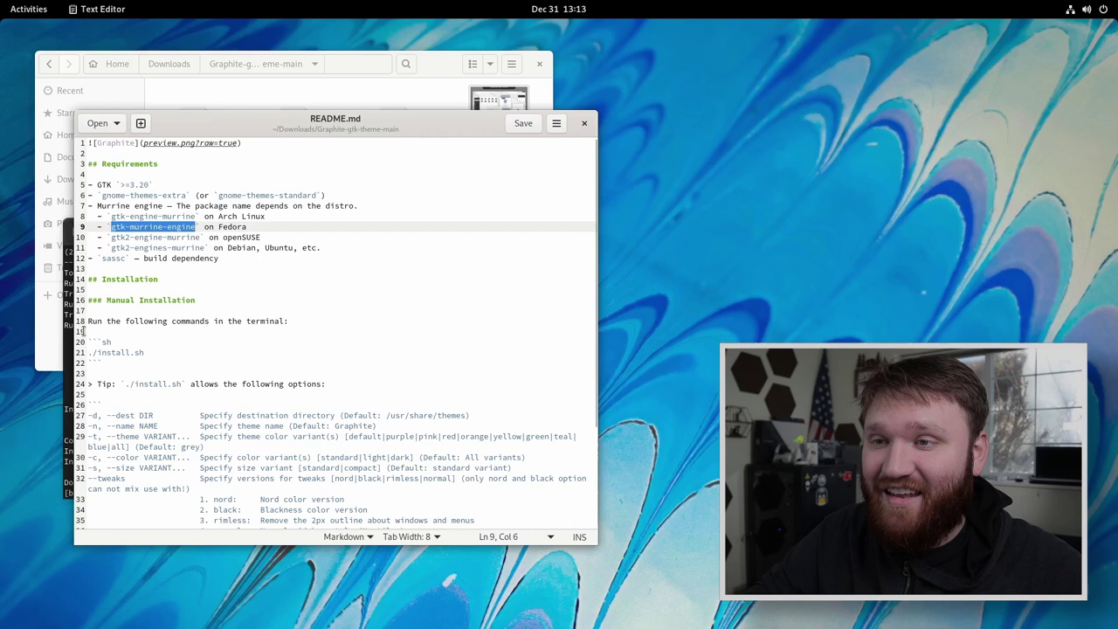
pyautogui.click(67, 357)
pyautogui.hotkey('ctrl', 'shift', 'v')
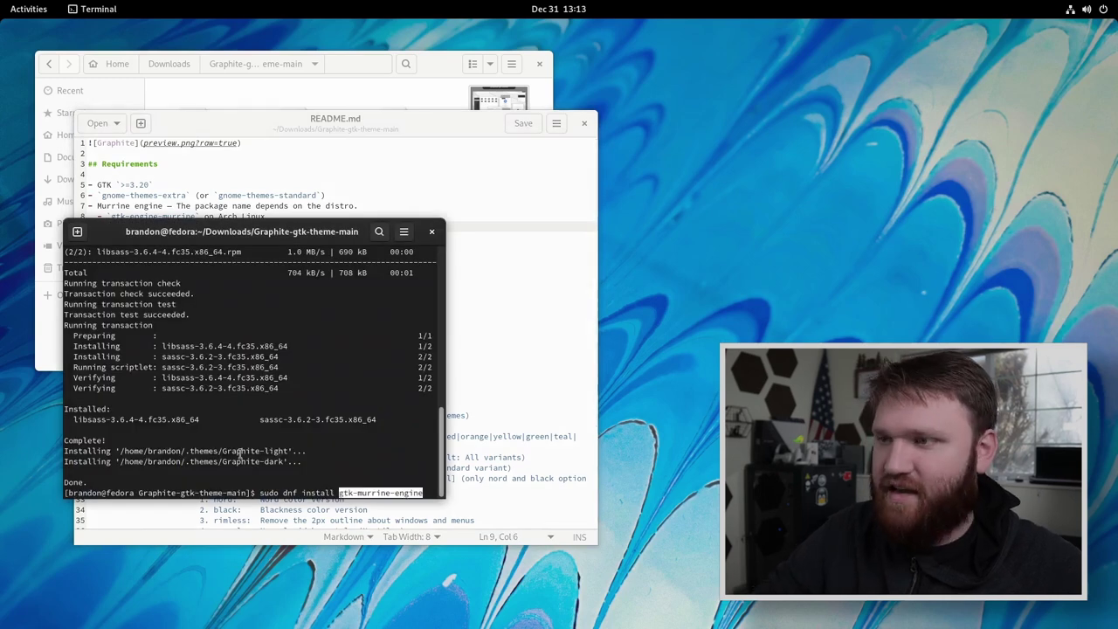
pyautogui.moveTo(186, 195); pyautogui.dragTo(102, 195)
pyautogui.click(67, 456)
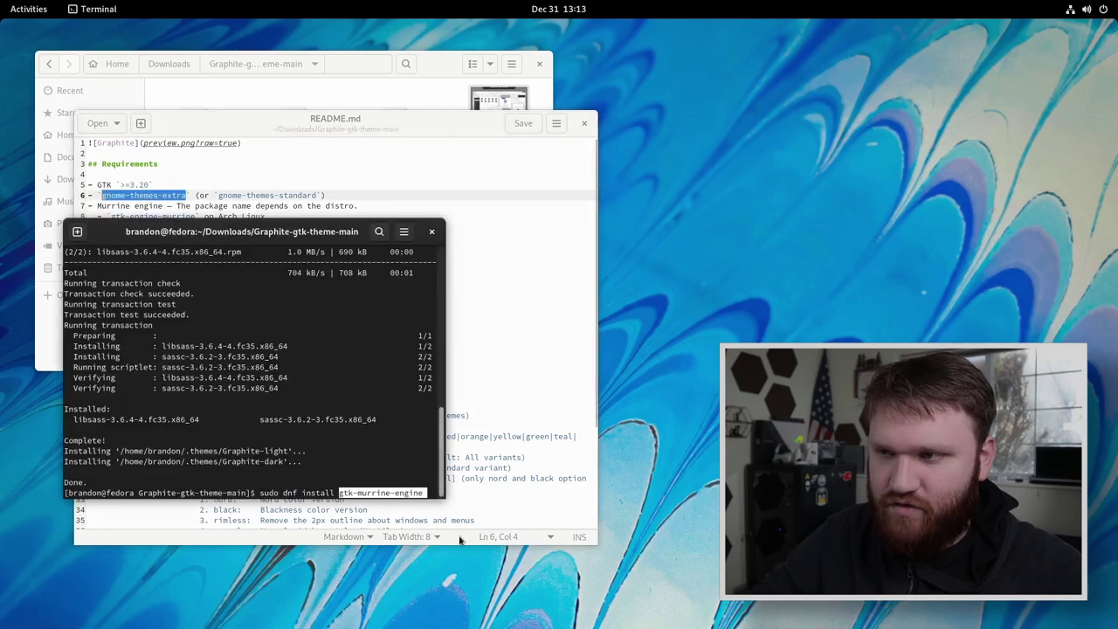
pyautogui.write('gnome-themes-extra')
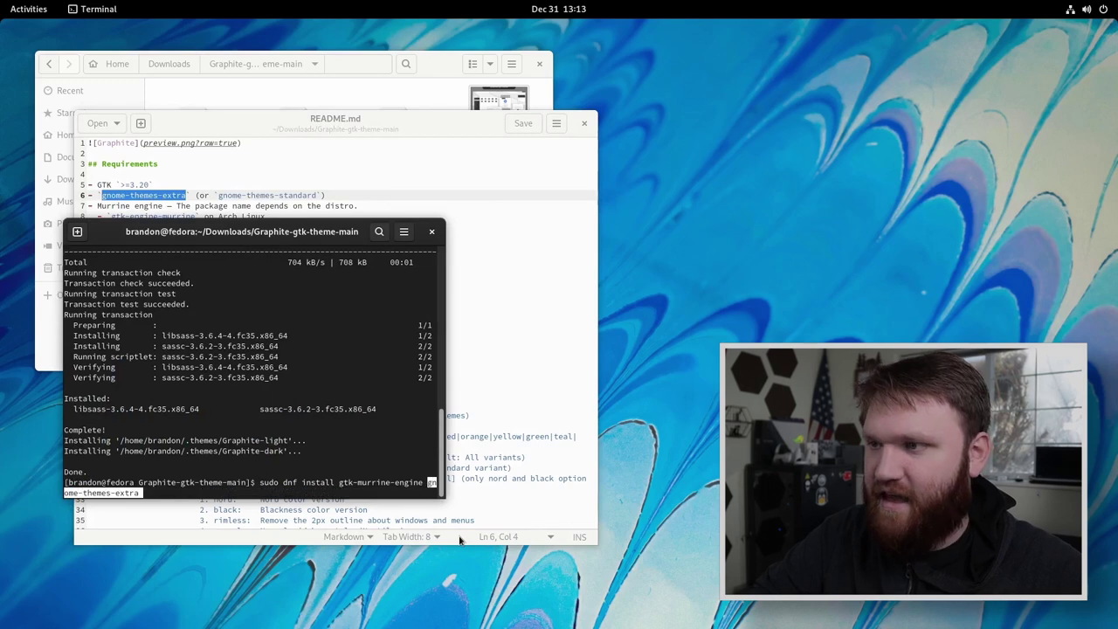
pyautogui.press('Return')
pyautogui.write('y')
pyautogui.press('Return')
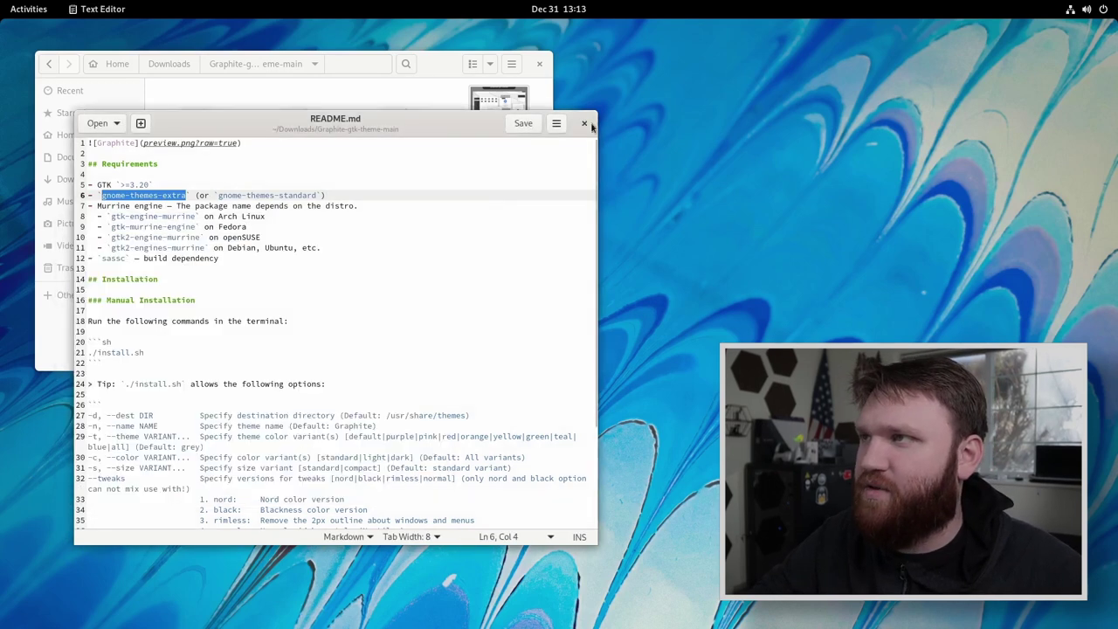
# Step: Close the README and launch GNOME Tweaks from an Activities search for 'tweaks'
pyautogui.click(591, 125)
pyautogui.click(417, 327)
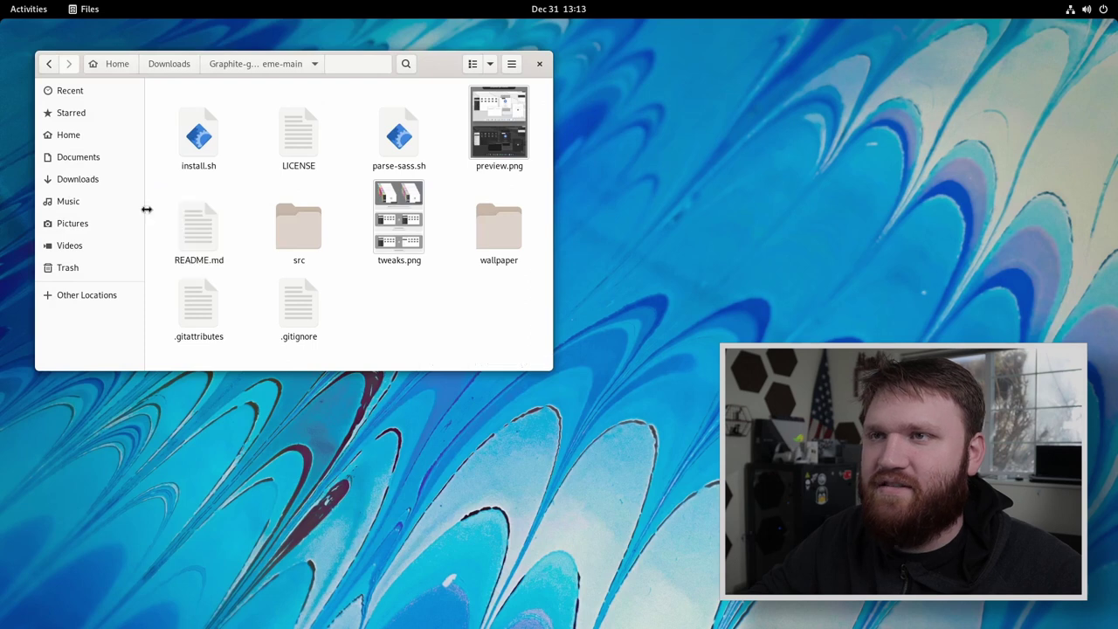
pyautogui.click(69, 134)
pyautogui.click(29, 8)
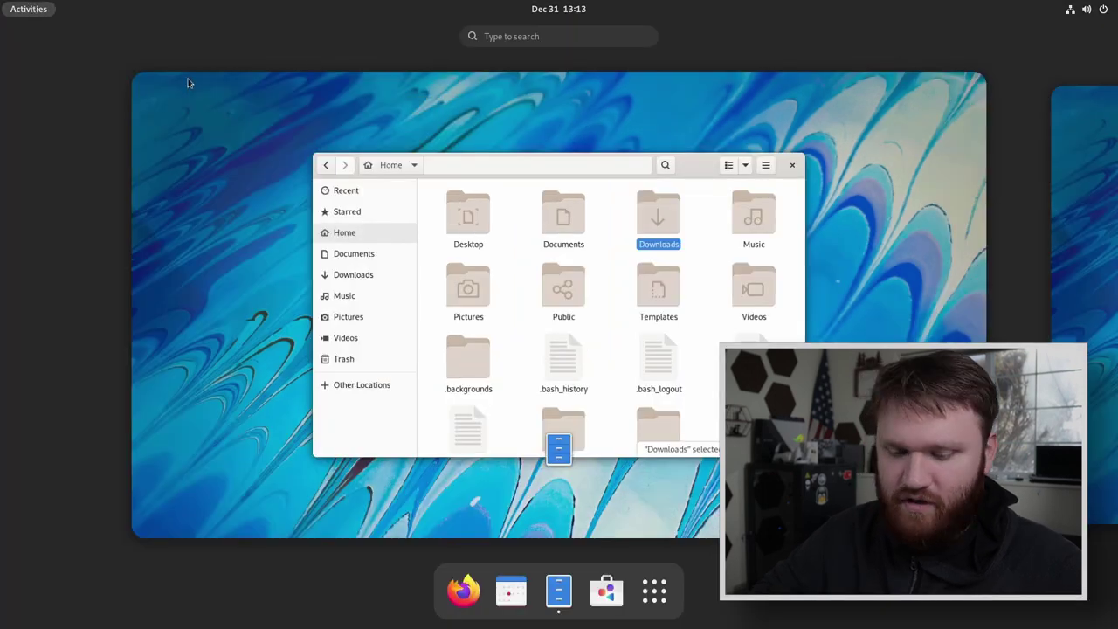
pyautogui.write('tweaks')
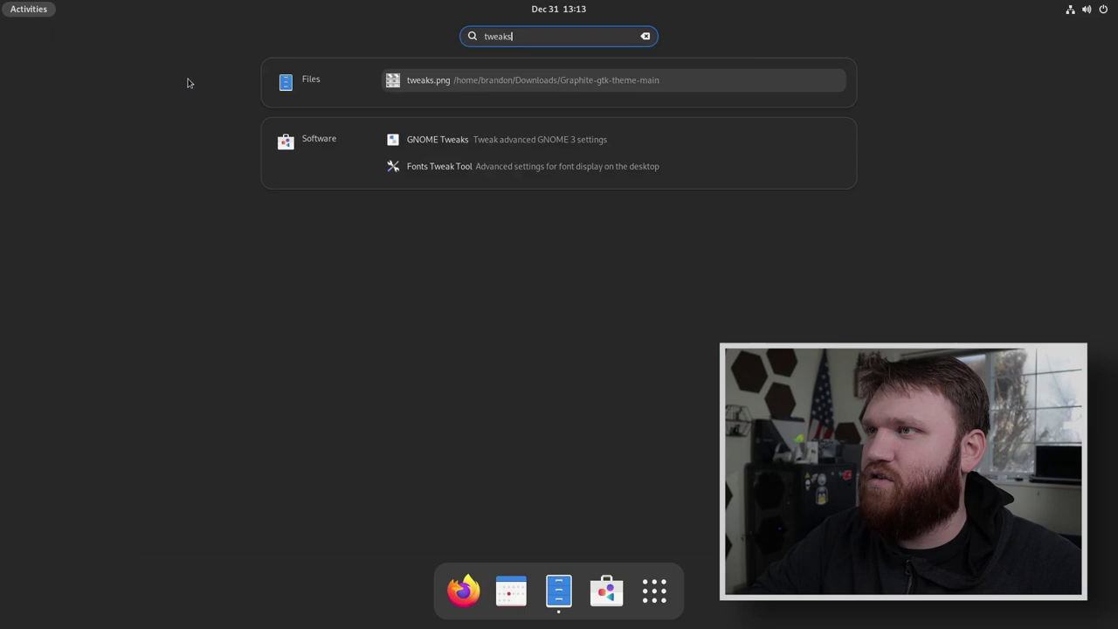
pyautogui.press('Down')
pyautogui.press('Down')
pyautogui.press('Up')
pyautogui.press('Return')
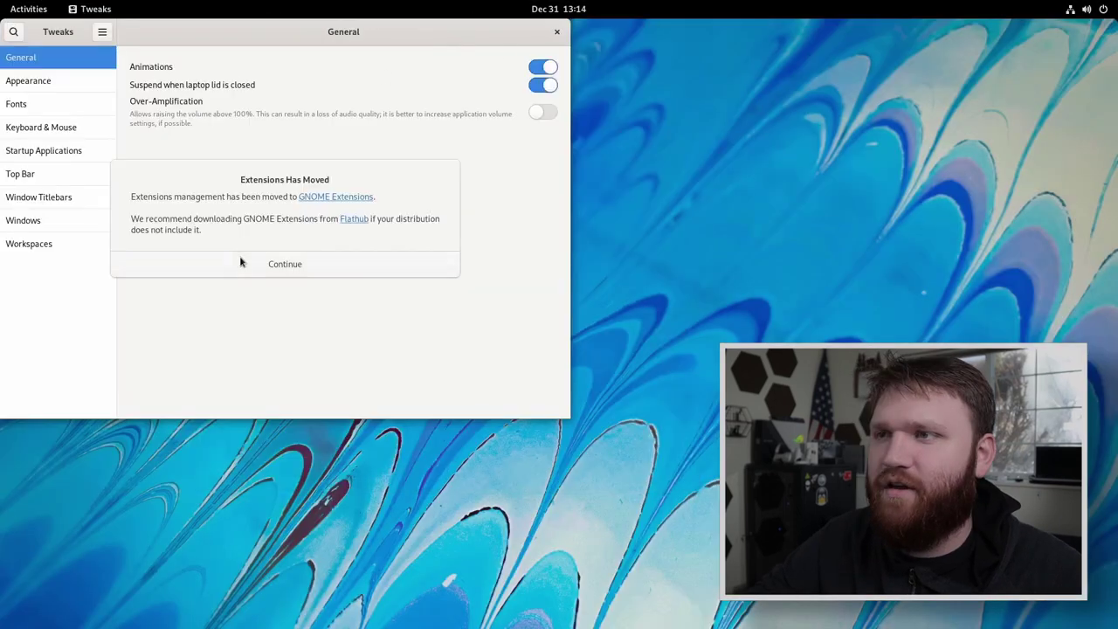
pyautogui.click(241, 262)
pyautogui.moveTo(320, 34); pyautogui.dragTo(495, 221)
# Step: Try Graphite themes for Applications in Appearance, ending on Graphite-light after a Graphite-dark trial
pyautogui.click(229, 271)
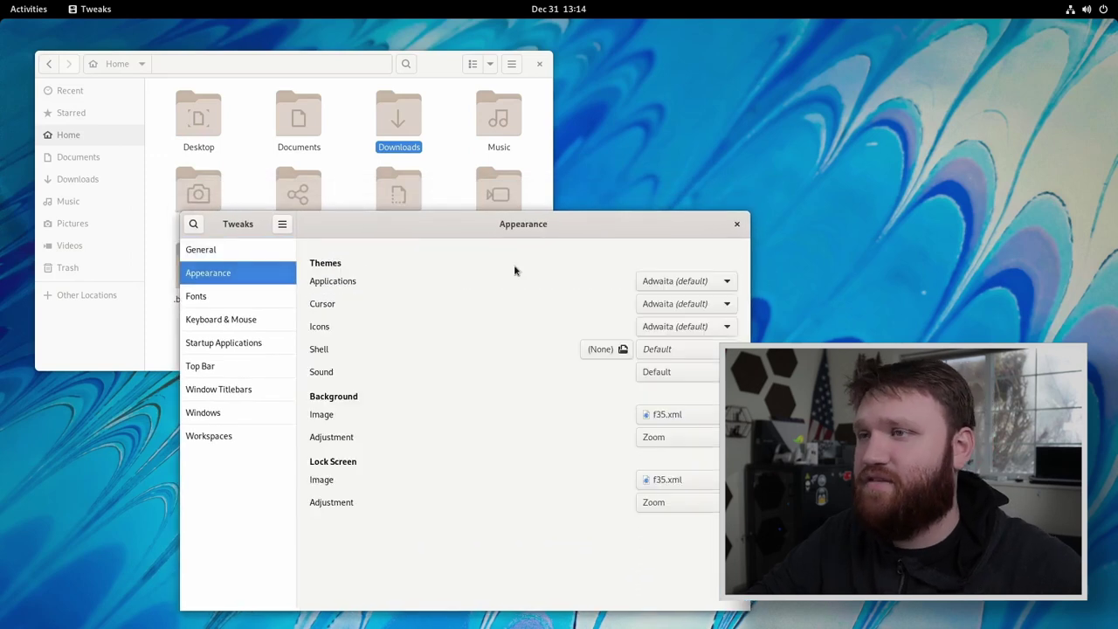
pyautogui.click(683, 281)
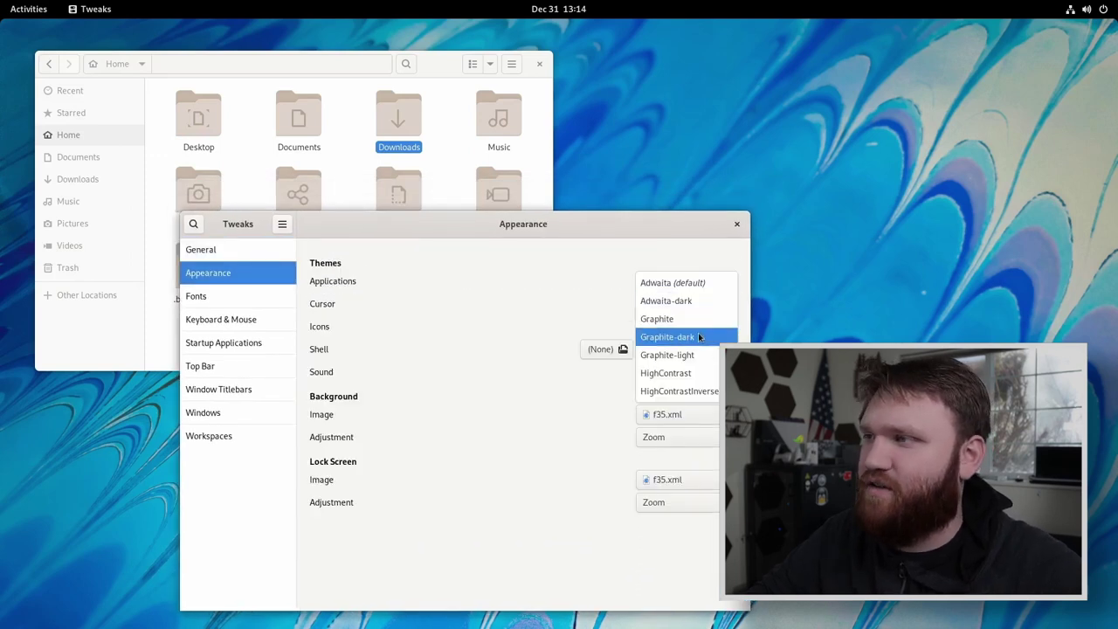
pyautogui.click(695, 322)
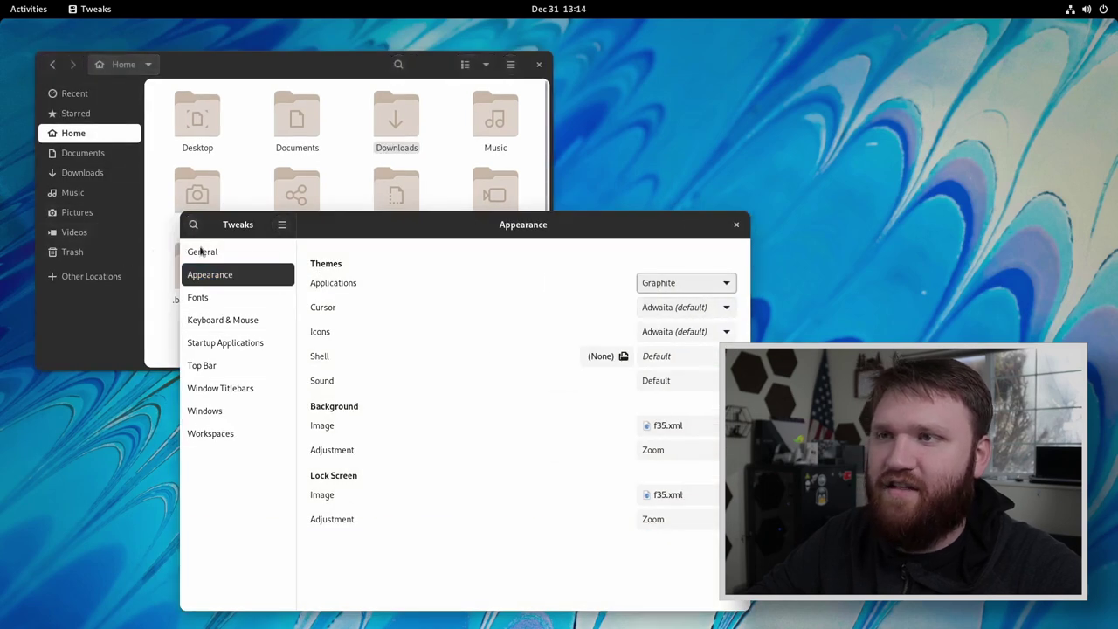
pyautogui.click(687, 301)
pyautogui.click(686, 332)
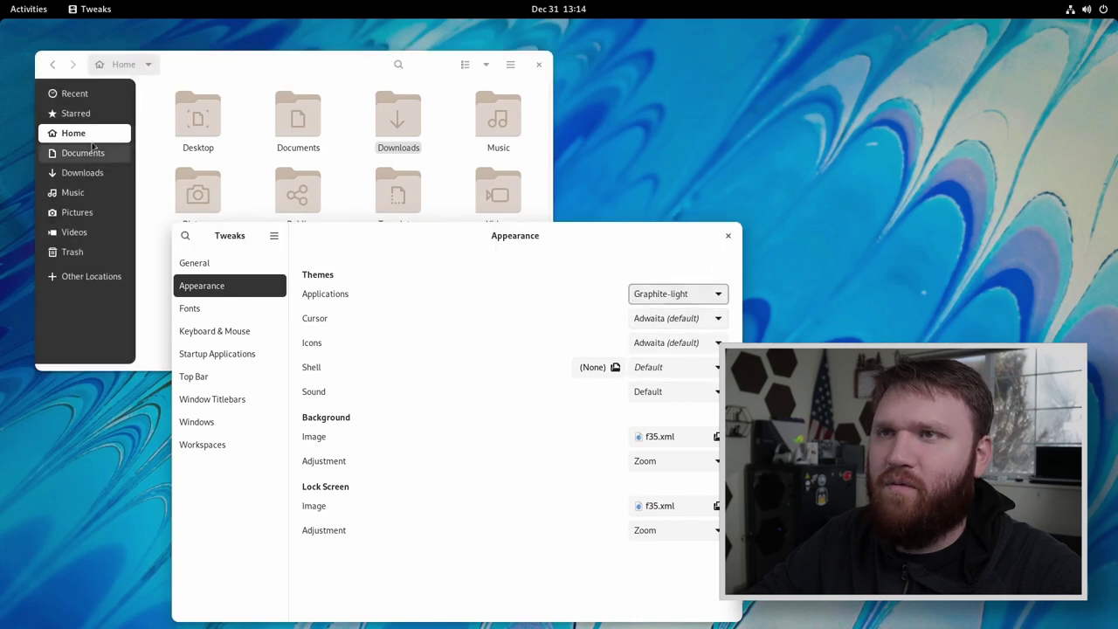
pyautogui.click(655, 297)
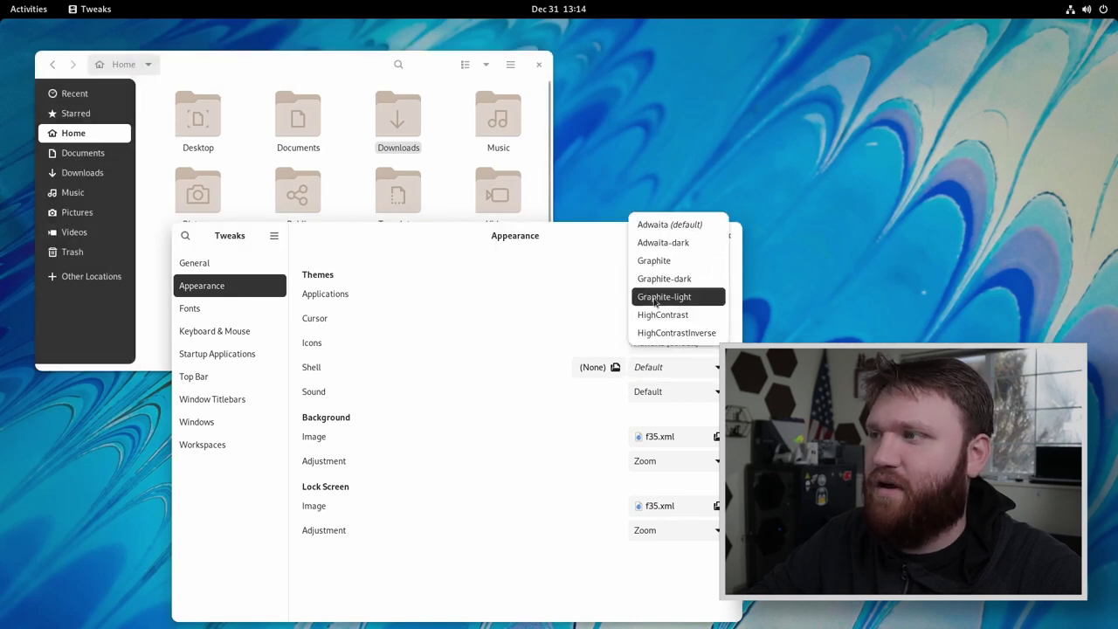
pyautogui.click(657, 278)
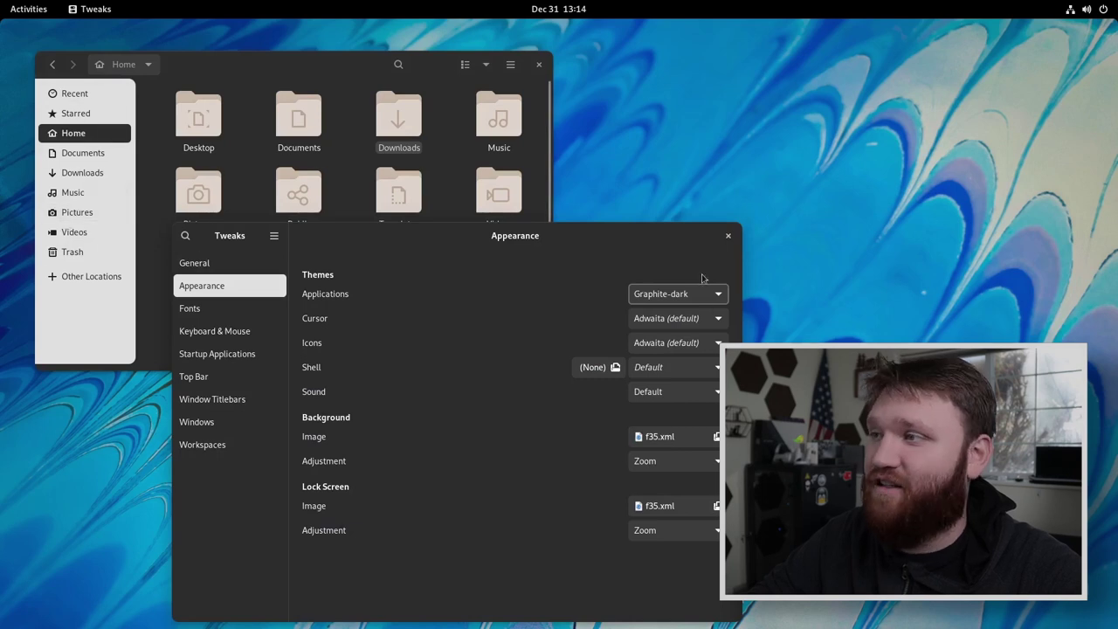
pyautogui.click(687, 299)
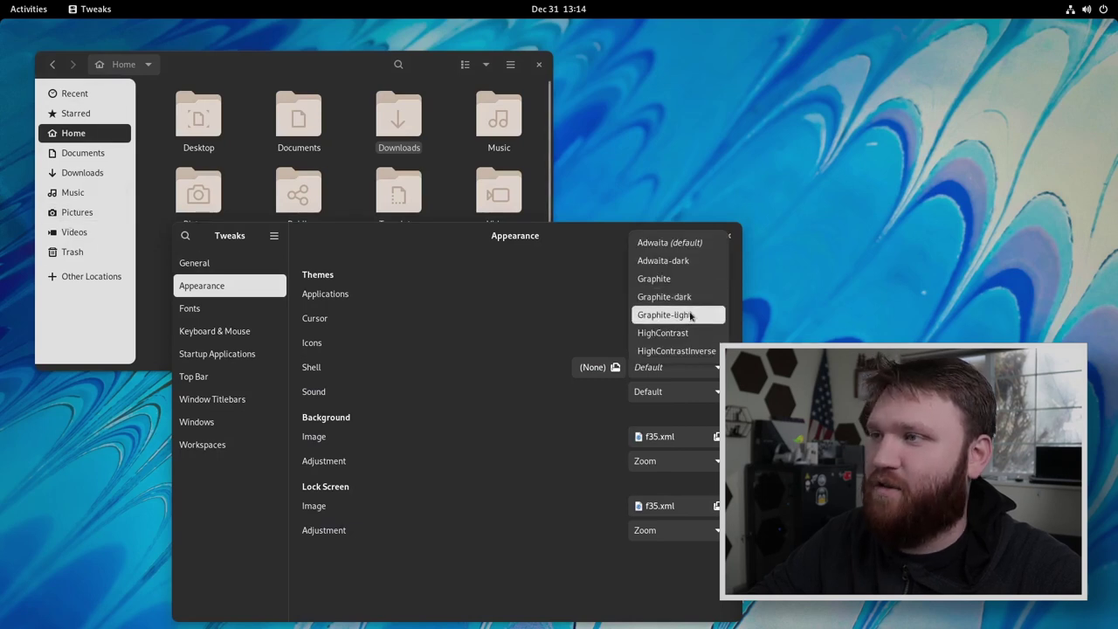
pyautogui.click(690, 315)
pyautogui.moveTo(393, 242); pyautogui.dragTo(360, 239)
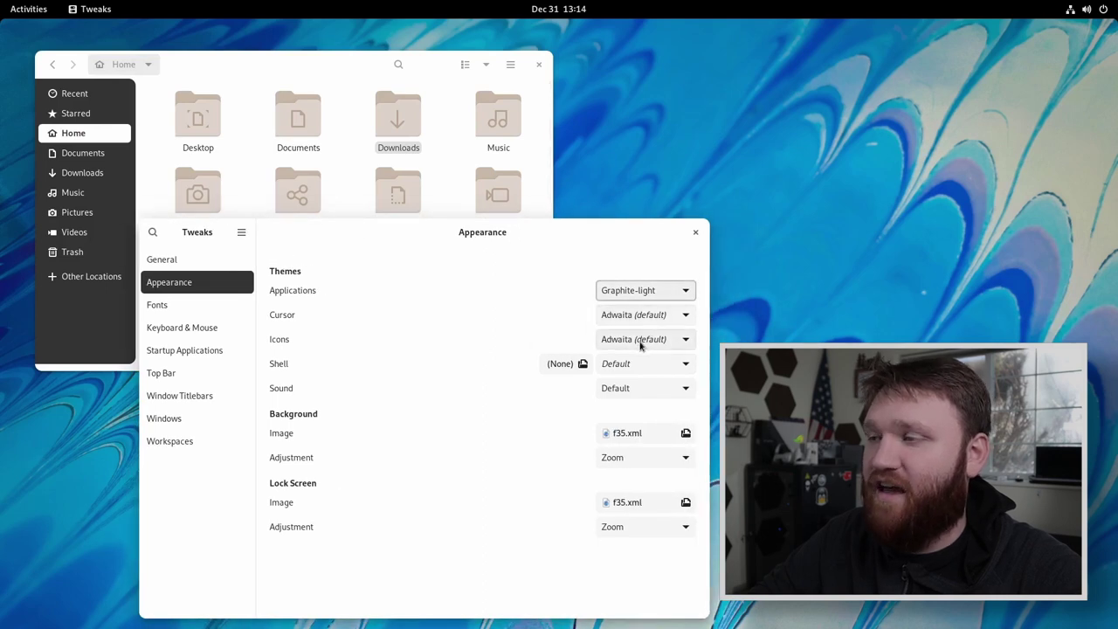
# Step: Set the Shell theme to Graphite-dark after briefly trying Graphite-light
pyautogui.click(656, 364)
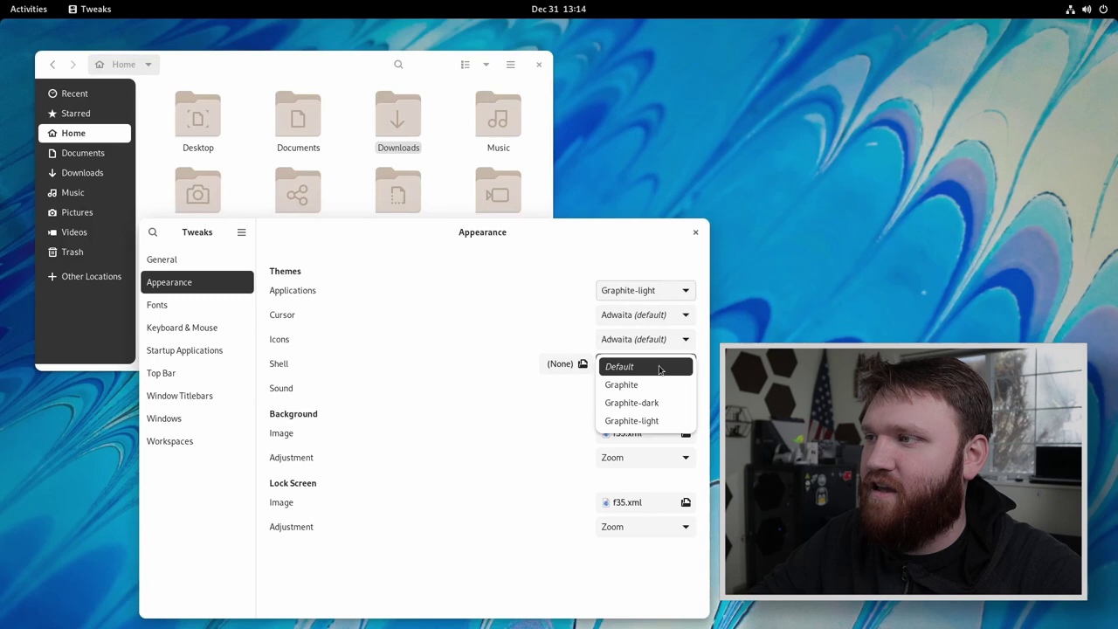
pyautogui.click(655, 421)
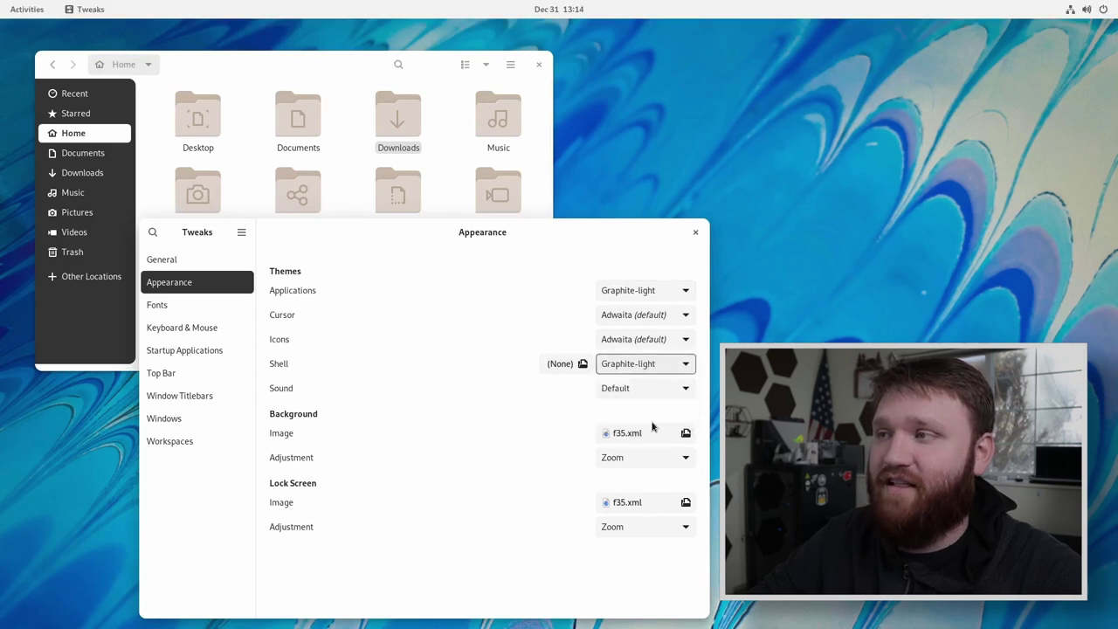
pyautogui.click(646, 364)
pyautogui.click(644, 348)
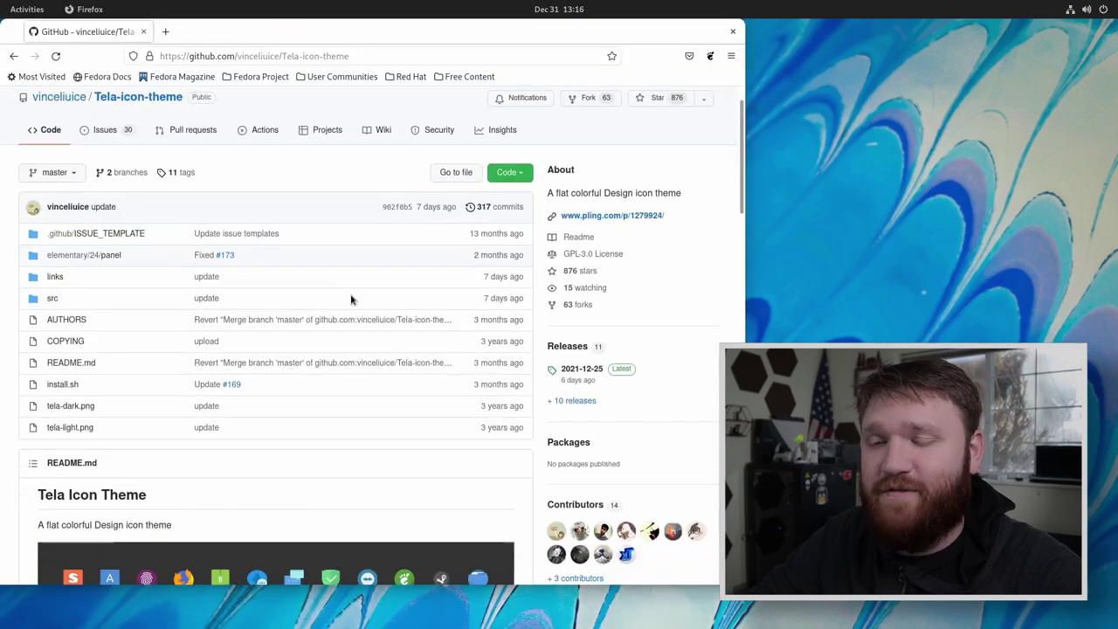
# Step: Download the Tela-icon-theme repository as a ZIP from its GitHub page
pyautogui.scroll(-5, 341, 297)
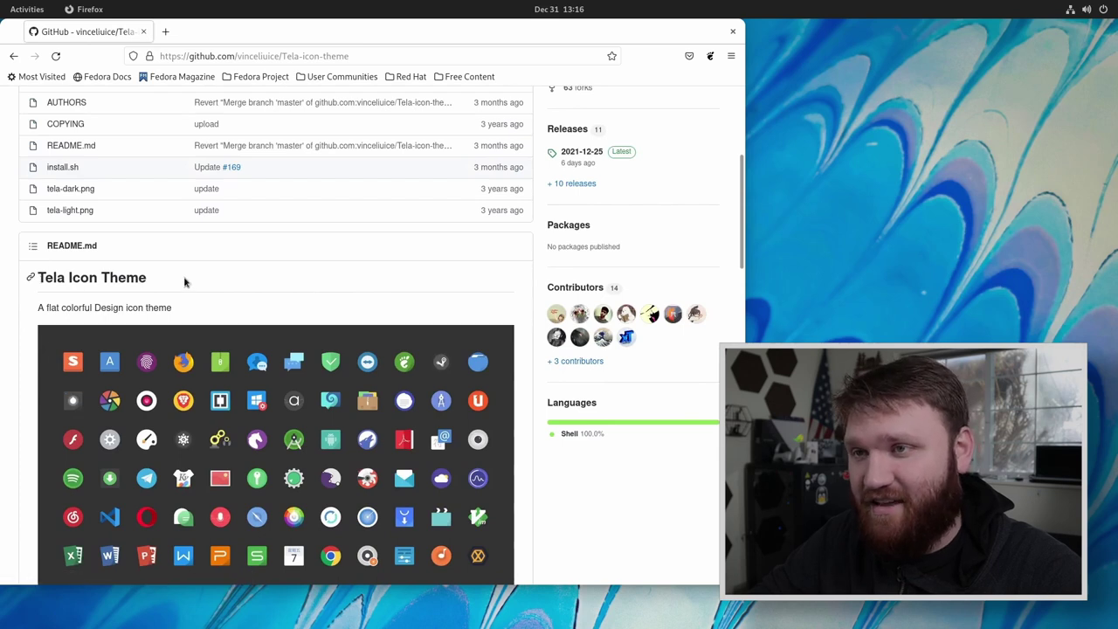
pyautogui.scroll(-3, 184, 282)
pyautogui.scroll(5, 190, 280)
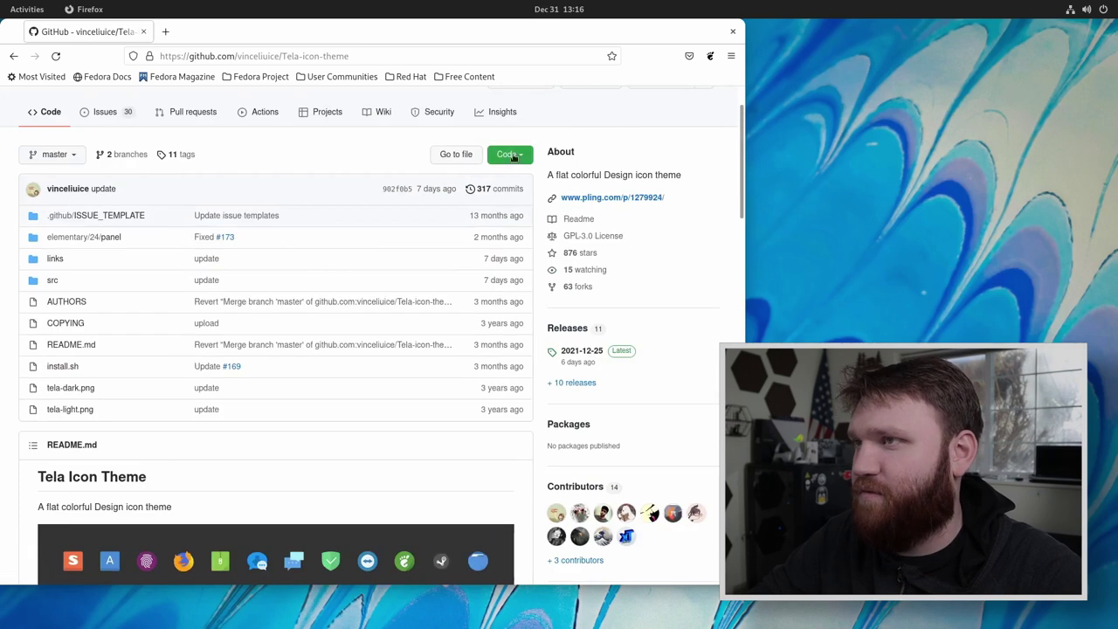
pyautogui.click(514, 156)
pyautogui.click(372, 272)
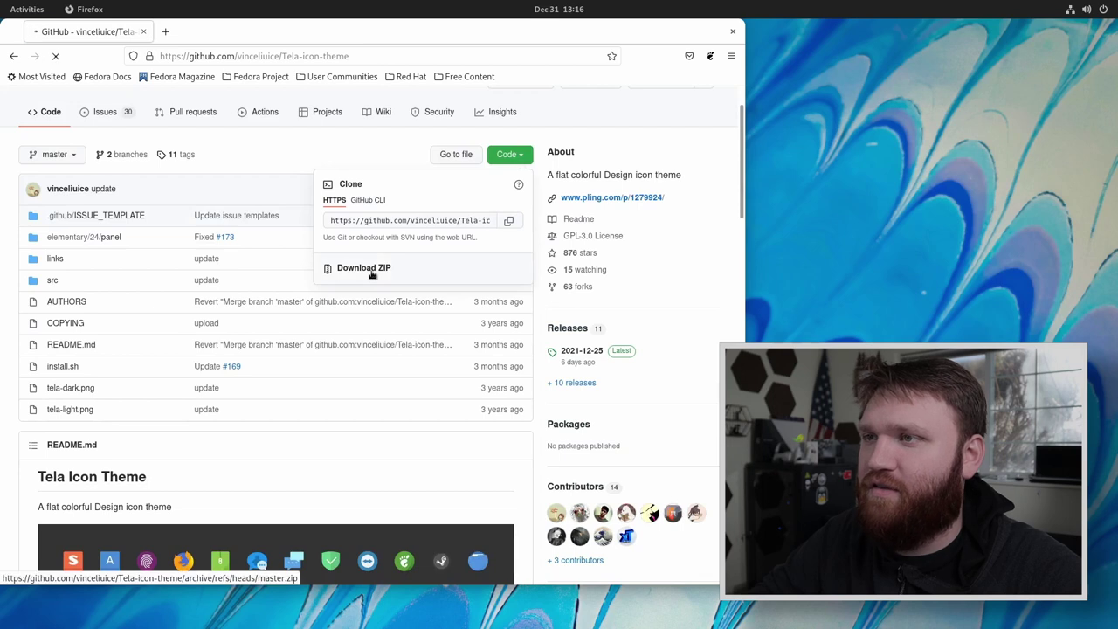
pyautogui.click(1000, 222)
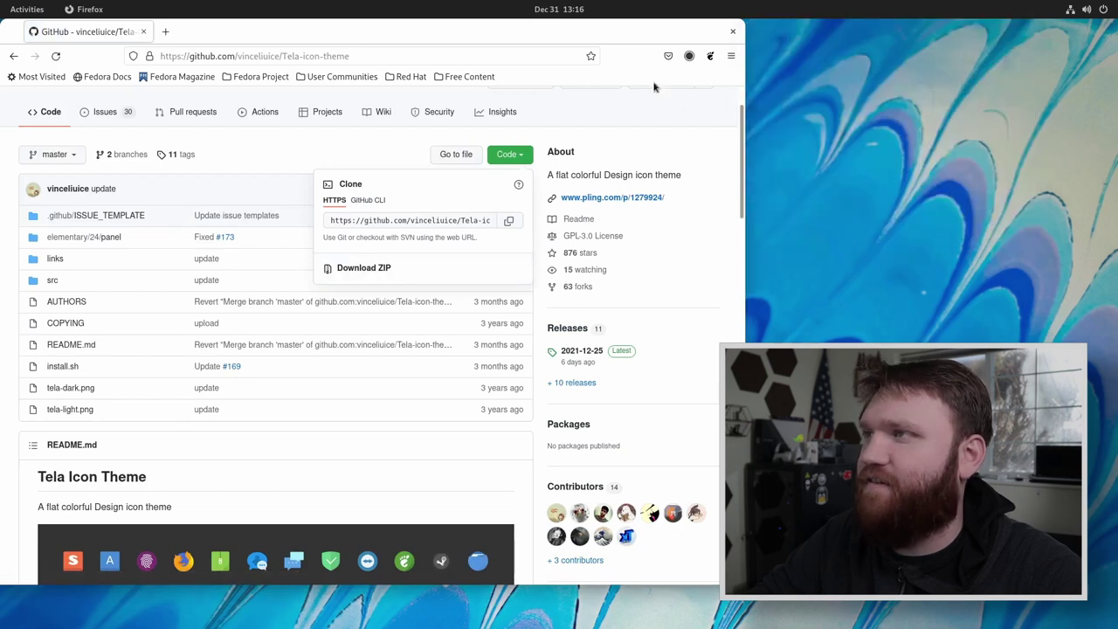
# Step: Open the Downloads folder in Files from Firefox's downloads list, then close Firefox
pyautogui.click(689, 56)
pyautogui.click(680, 88)
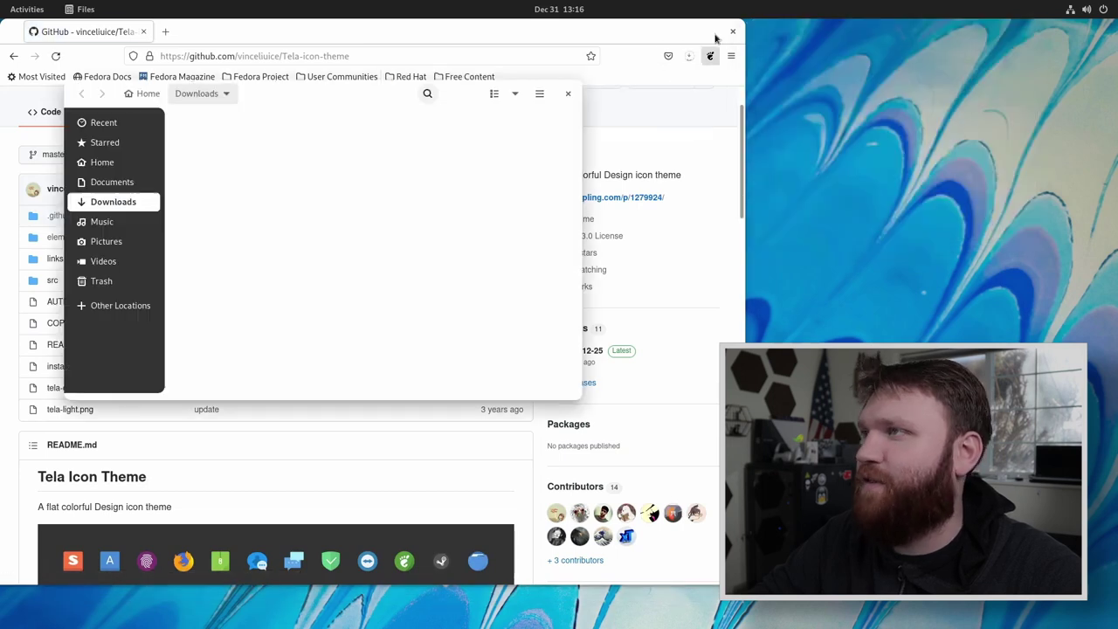
pyautogui.click(177, 35)
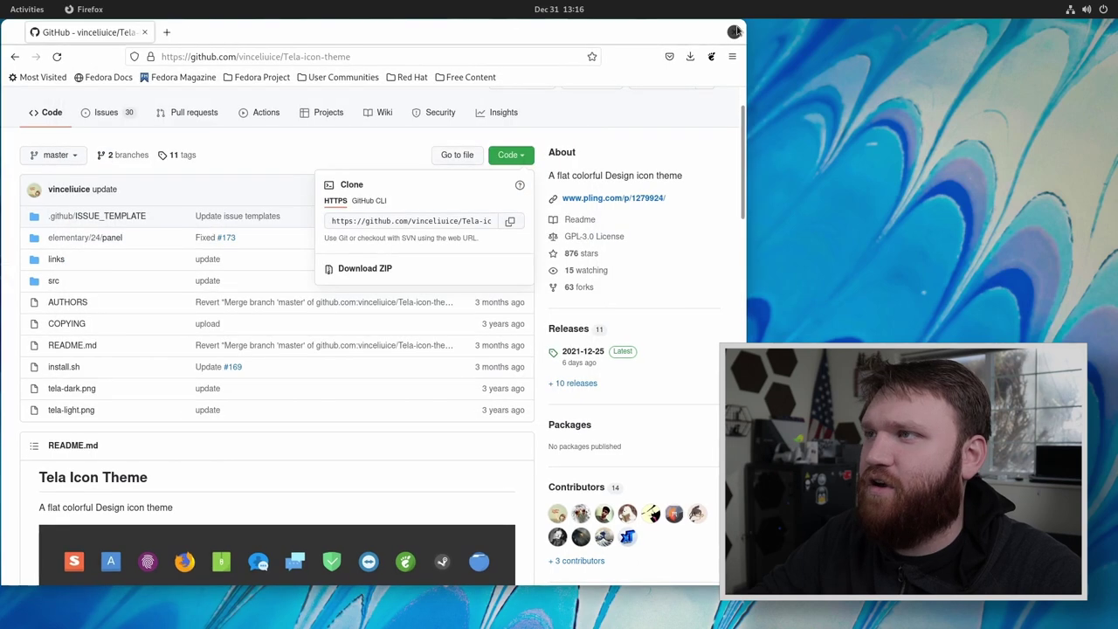
pyautogui.click(736, 31)
# Step: Extract Tela-icon-theme-master.zip in Downloads and open the extracted folder
pyautogui.rightClick(236, 166)
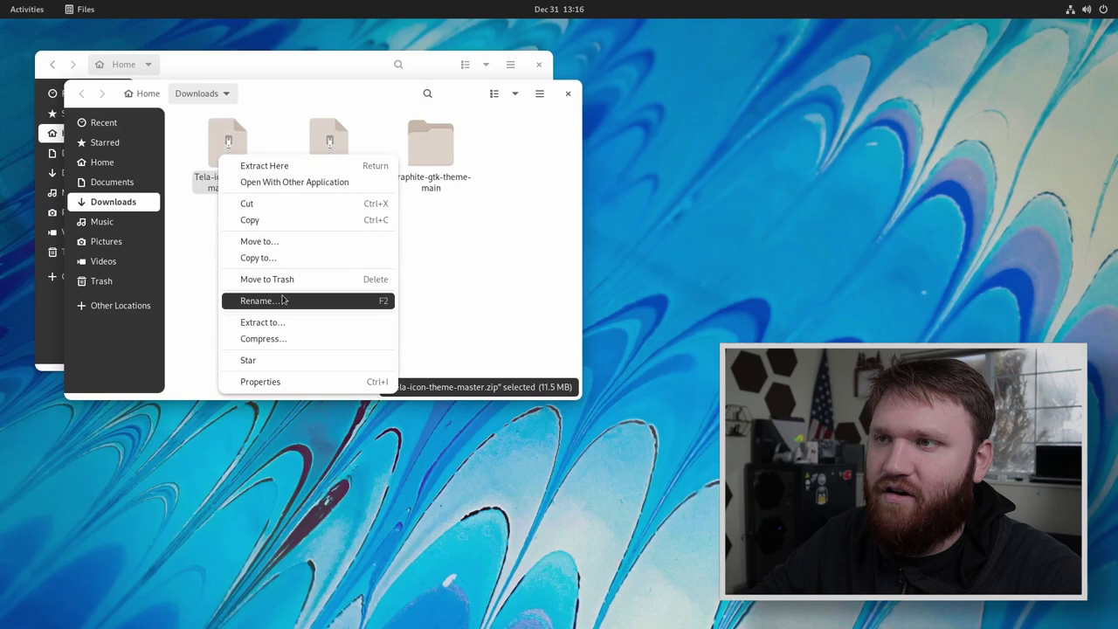
pyautogui.press('Return')
pyautogui.doubleClick(223, 150)
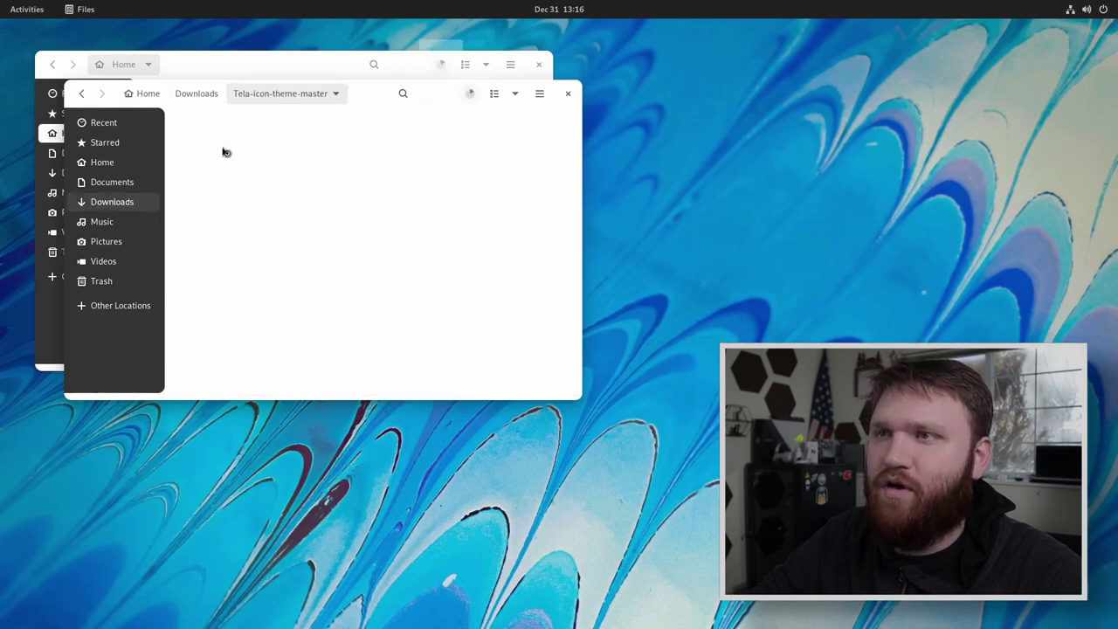
pyautogui.moveTo(382, 91); pyautogui.dragTo(370, 134)
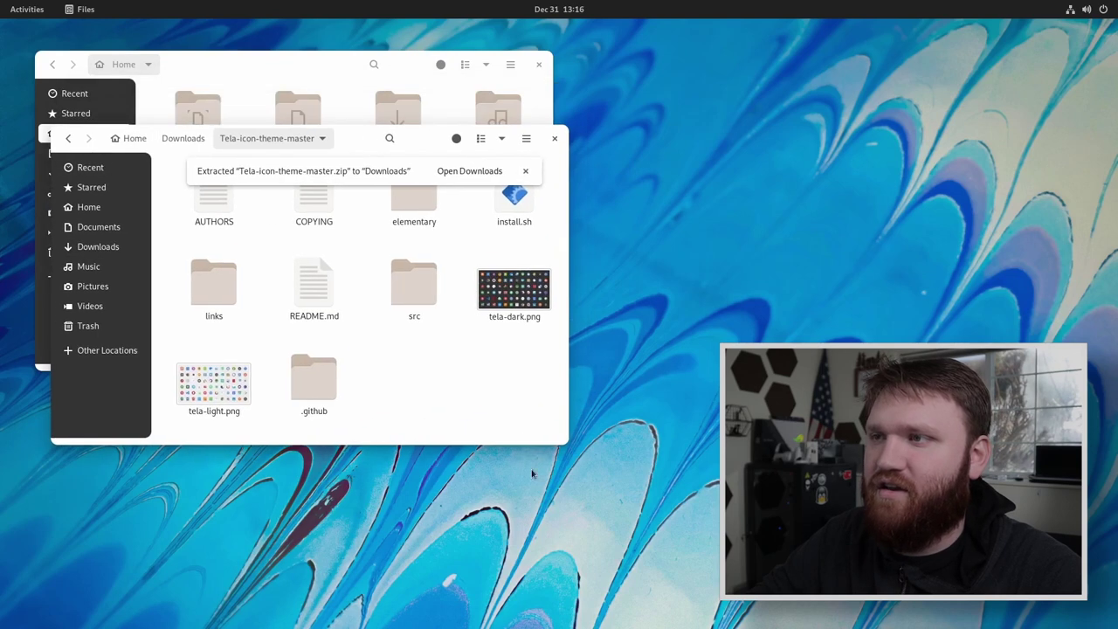
# Step: Read the Tela README.md in Text Editor, then close it
pyautogui.doubleClick(322, 285)
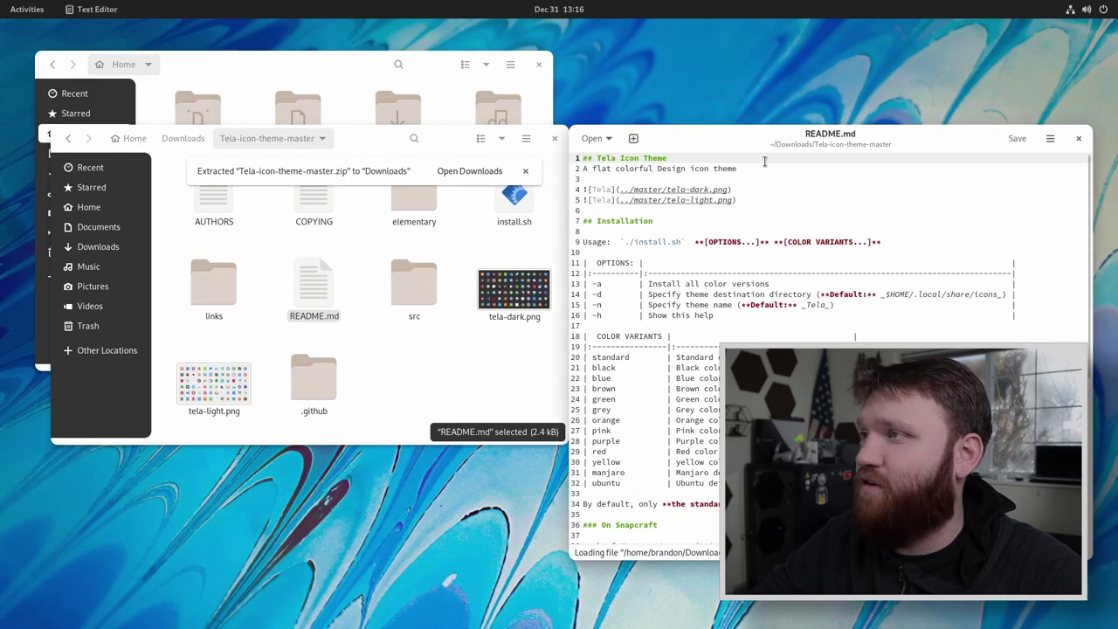
pyautogui.moveTo(766, 137); pyautogui.dragTo(234, 168)
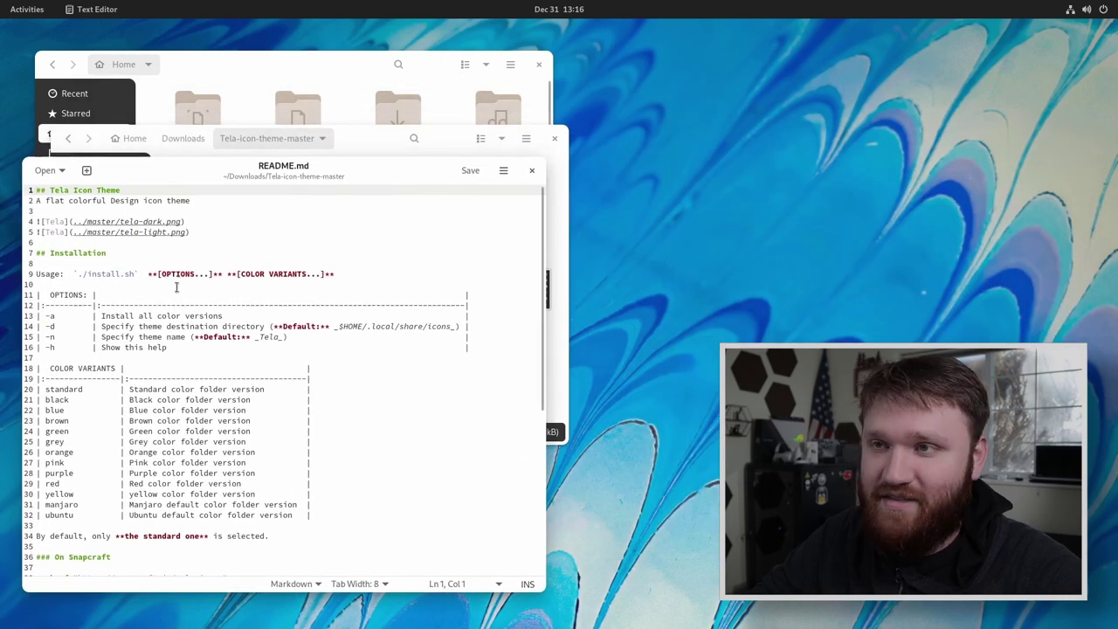
pyautogui.scroll(-1, 184, 286)
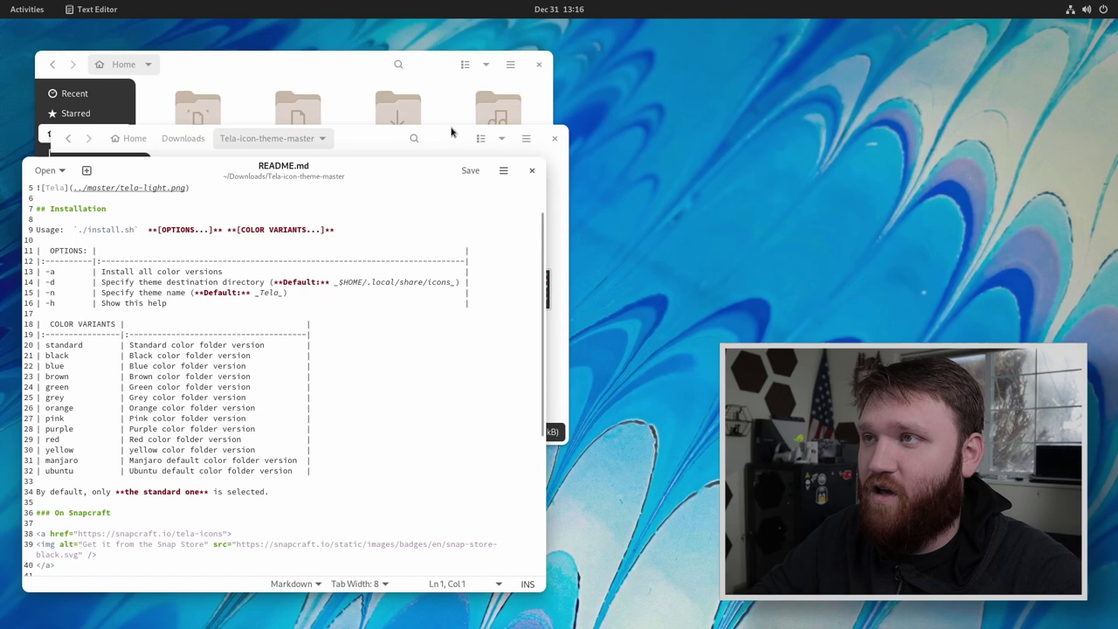
pyautogui.click(531, 170)
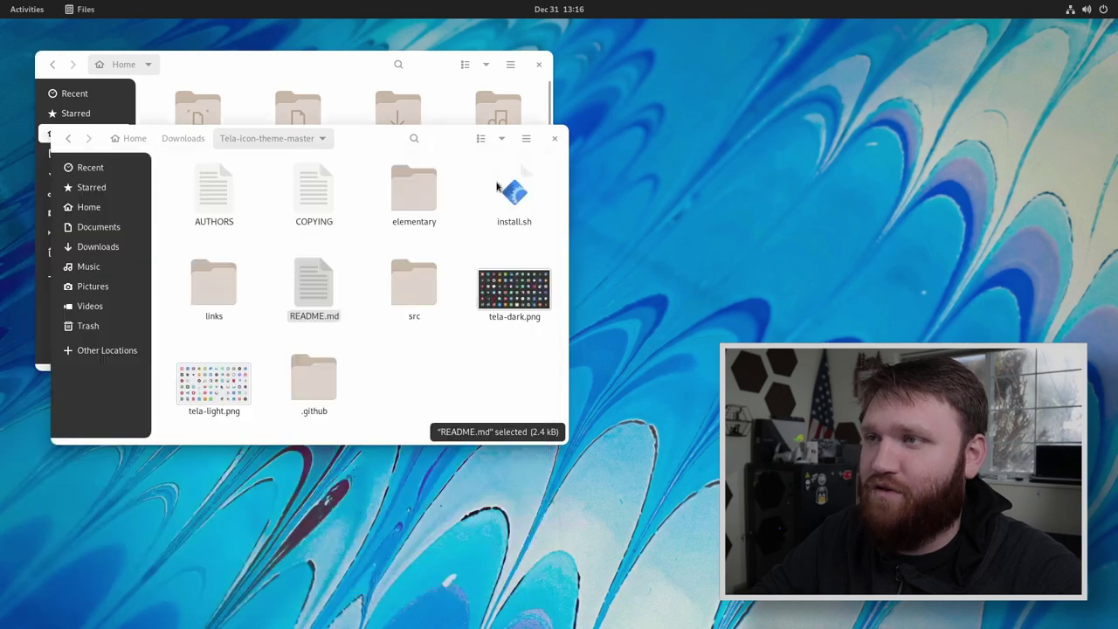
# Step: Open a terminal in Tela-icon-theme-master and run ./install.sh -a -d ~/.icons
pyautogui.rightClick(393, 355)
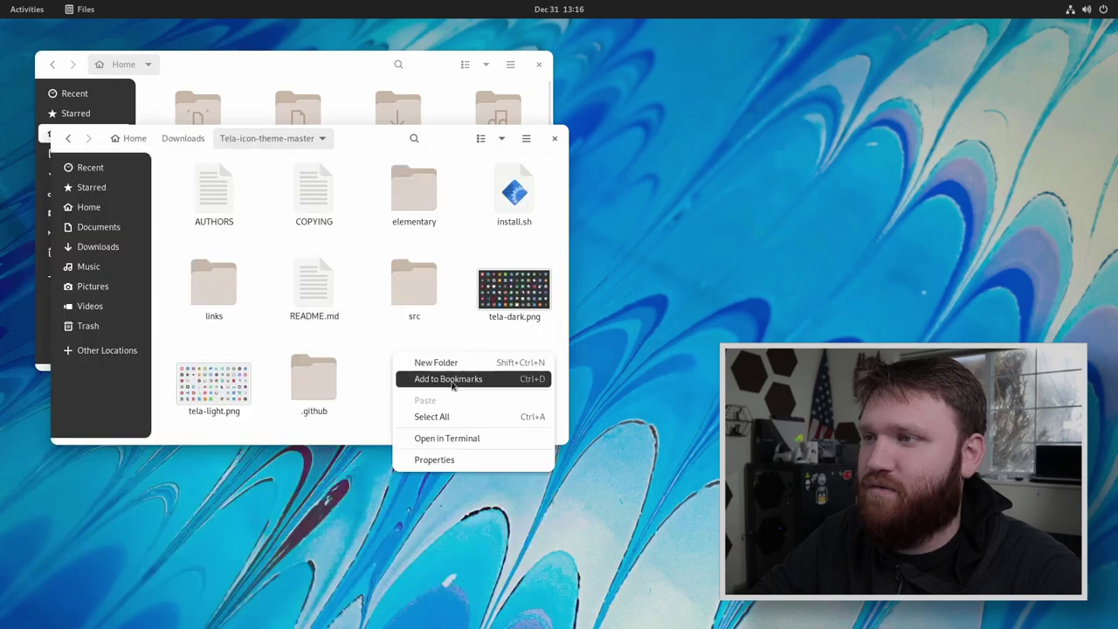
pyautogui.click(472, 438)
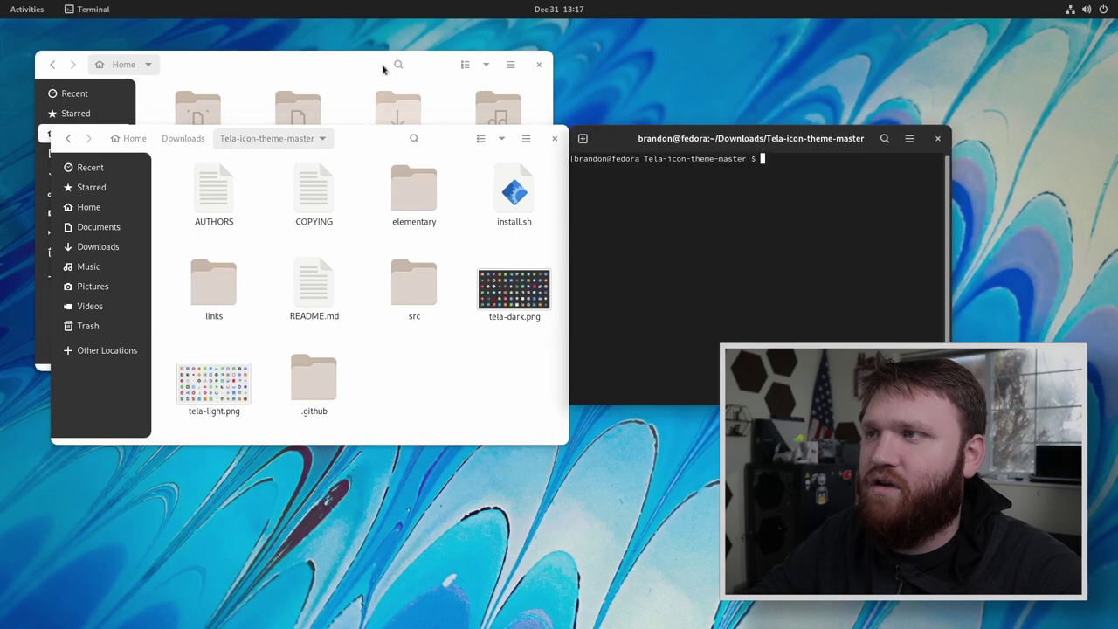
pyautogui.moveTo(709, 145); pyautogui.dragTo(199, 265)
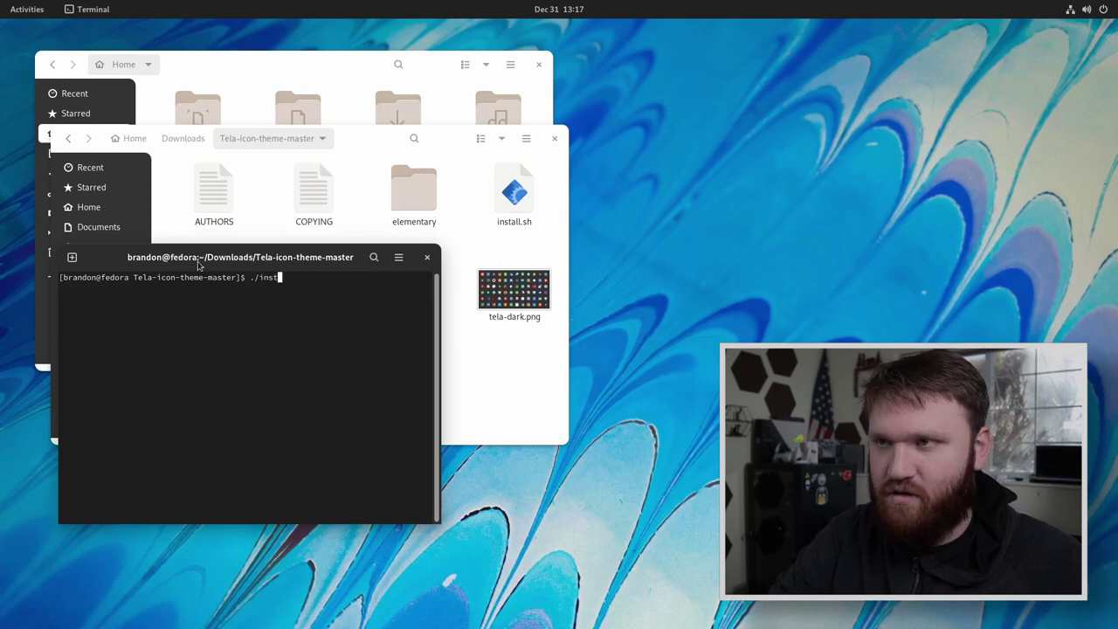
pyautogui.write('all.sh -a -d ~/i')
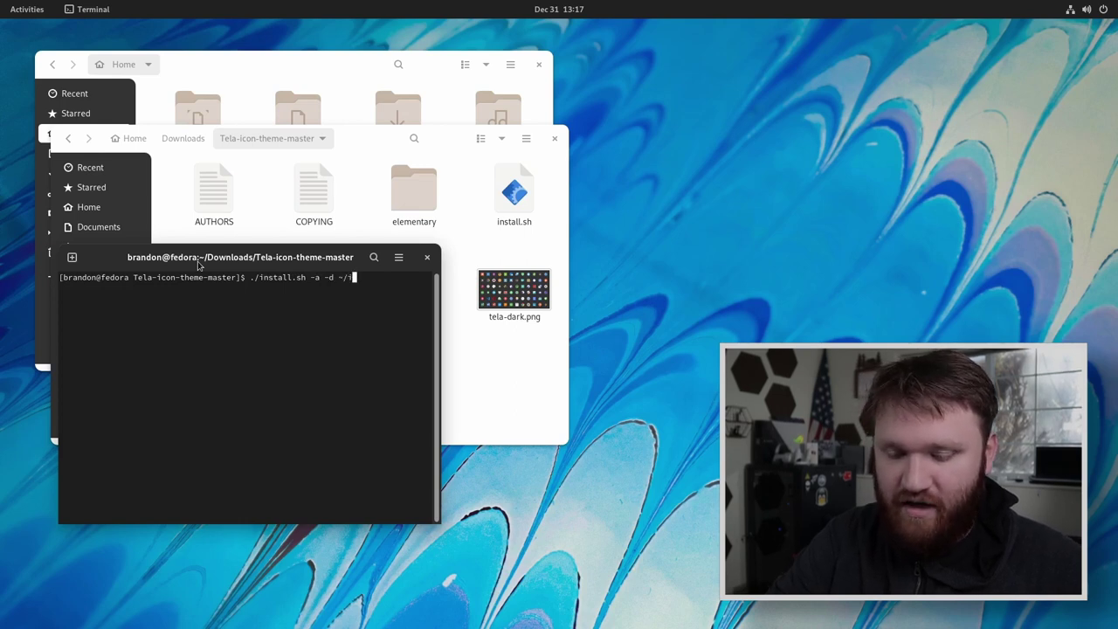
pyautogui.write('s')
pyautogui.press('Left')
pyautogui.press('Left')
pyautogui.press('Left')
pyautogui.press('Left')
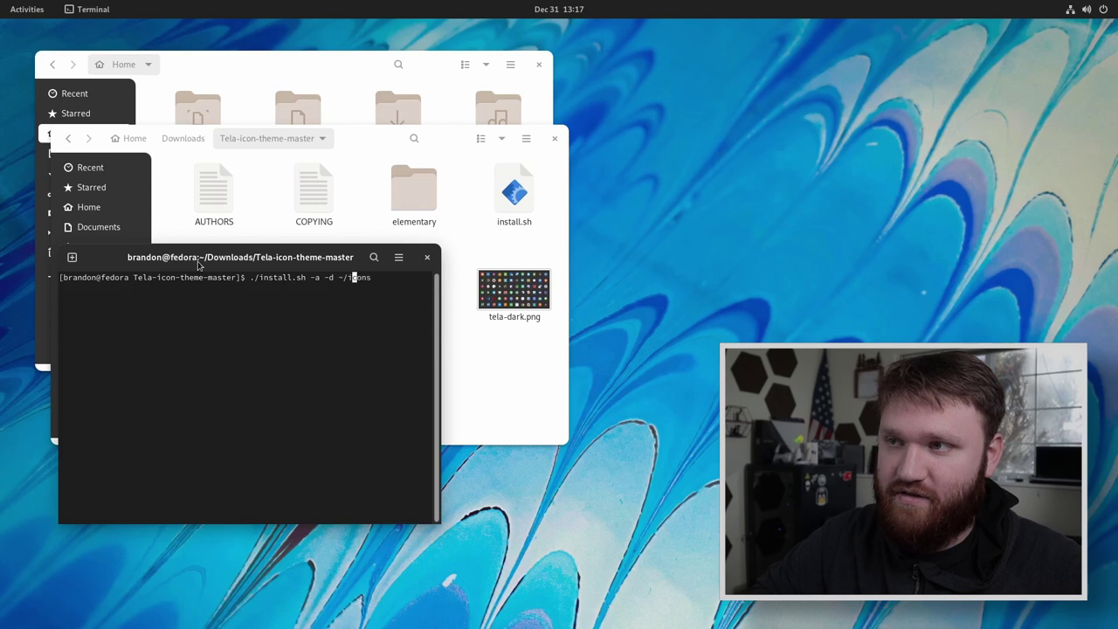
pyautogui.write('.')
pyautogui.press('Return')
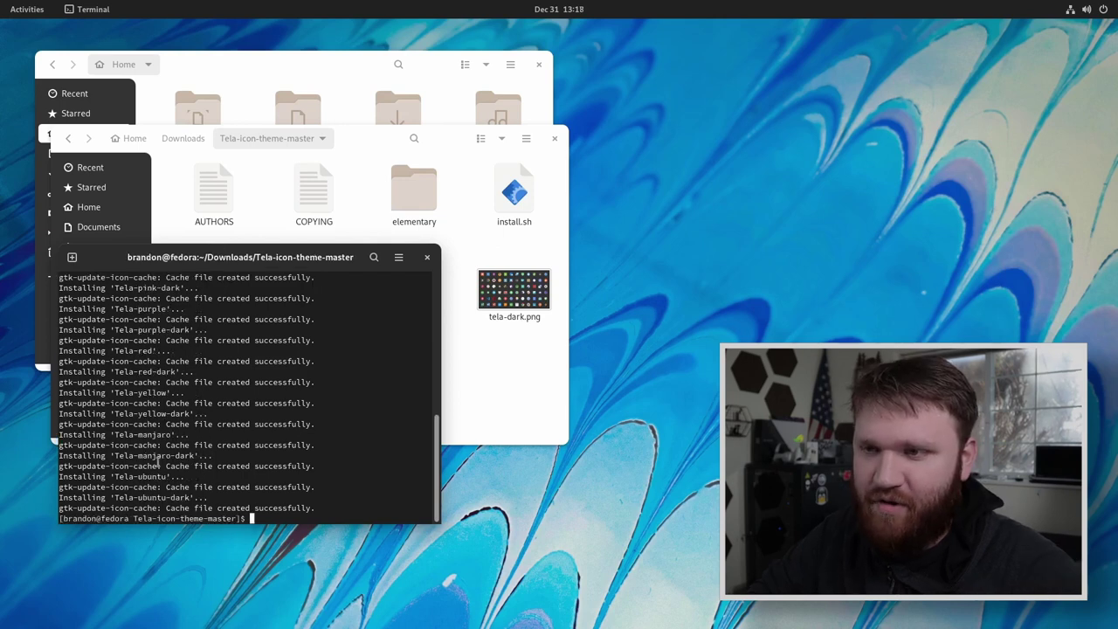
# Step: Close the terminal and Tela folder, then launch Tweaks and go to Appearance
pyautogui.click(427, 258)
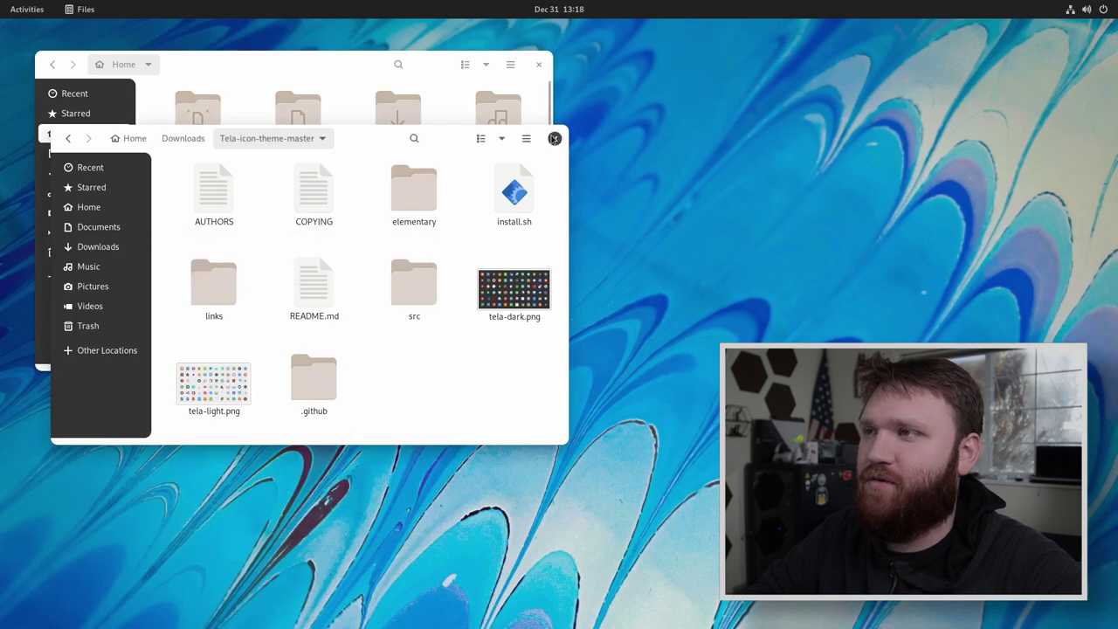
pyautogui.click(555, 138)
pyautogui.click(28, 9)
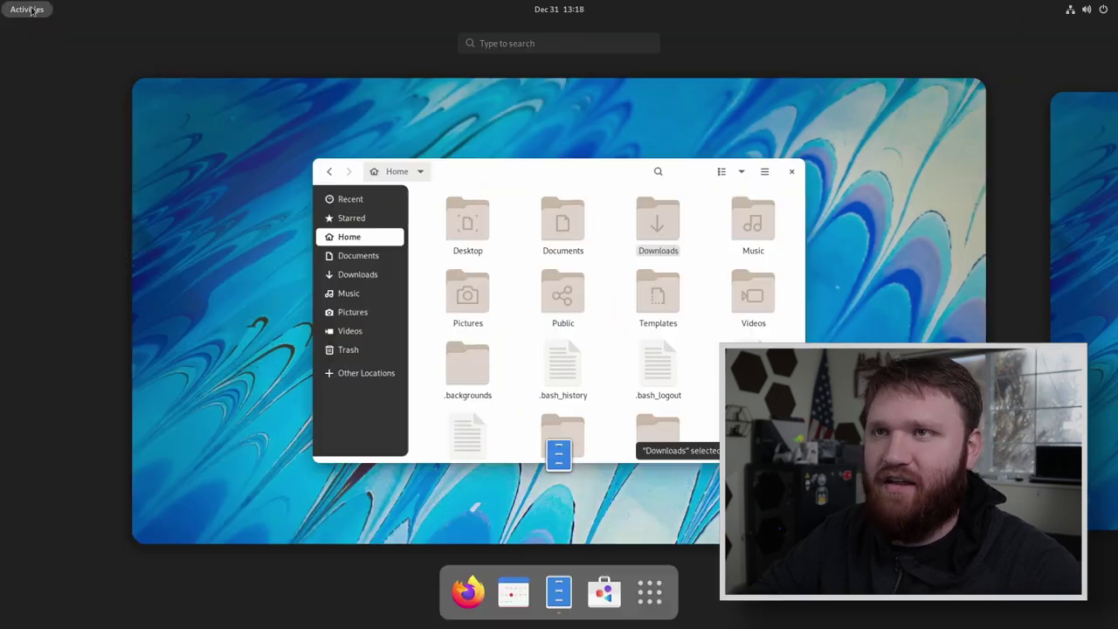
pyautogui.write('twea')
pyautogui.press('Return')
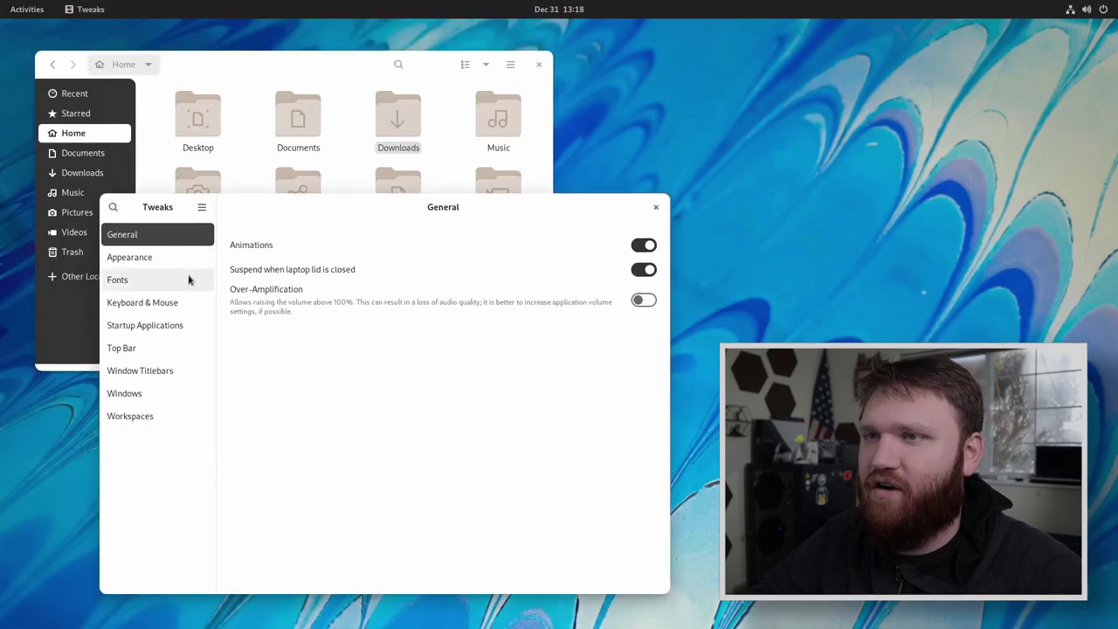
pyautogui.click(188, 258)
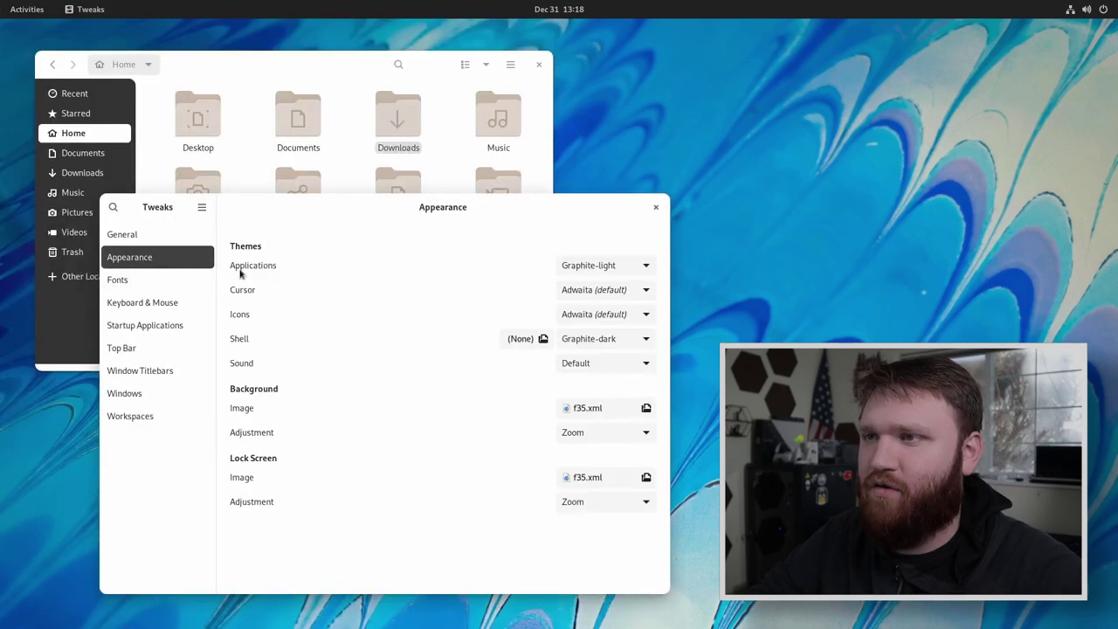
# Step: Try the Tela-ubuntu icon theme
pyautogui.click(604, 318)
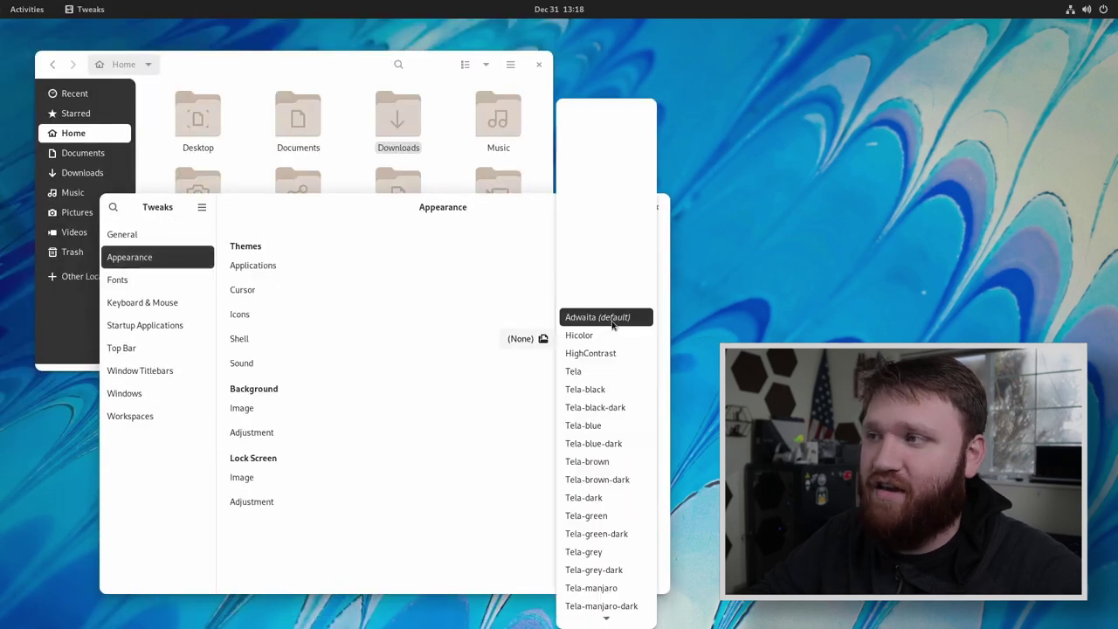
pyautogui.scroll(-3, 610, 374)
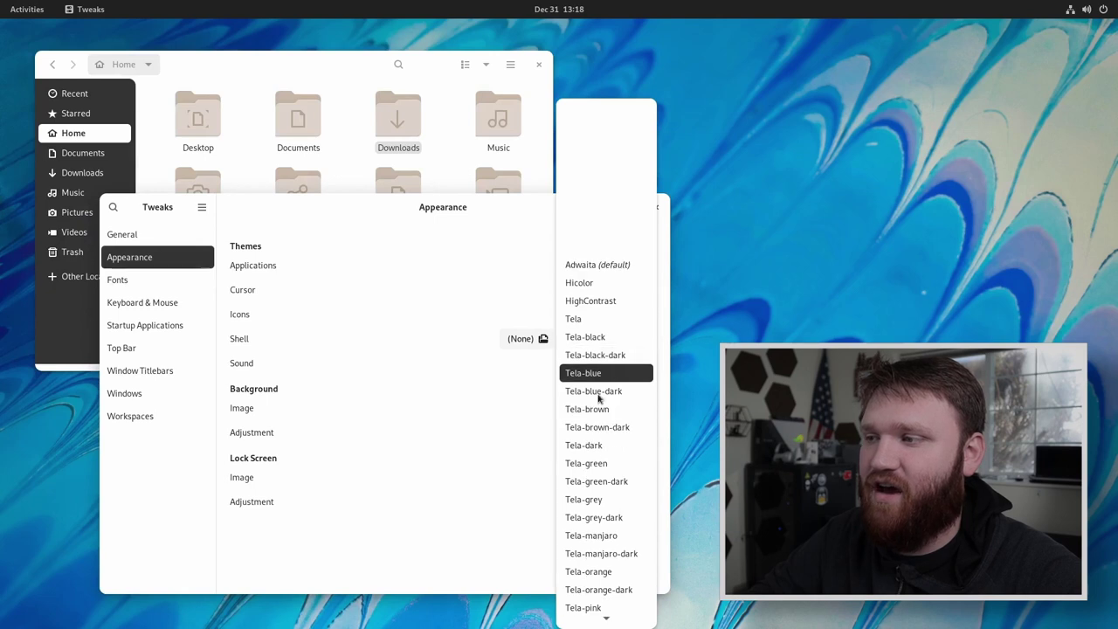
pyautogui.scroll(-5, 598, 402)
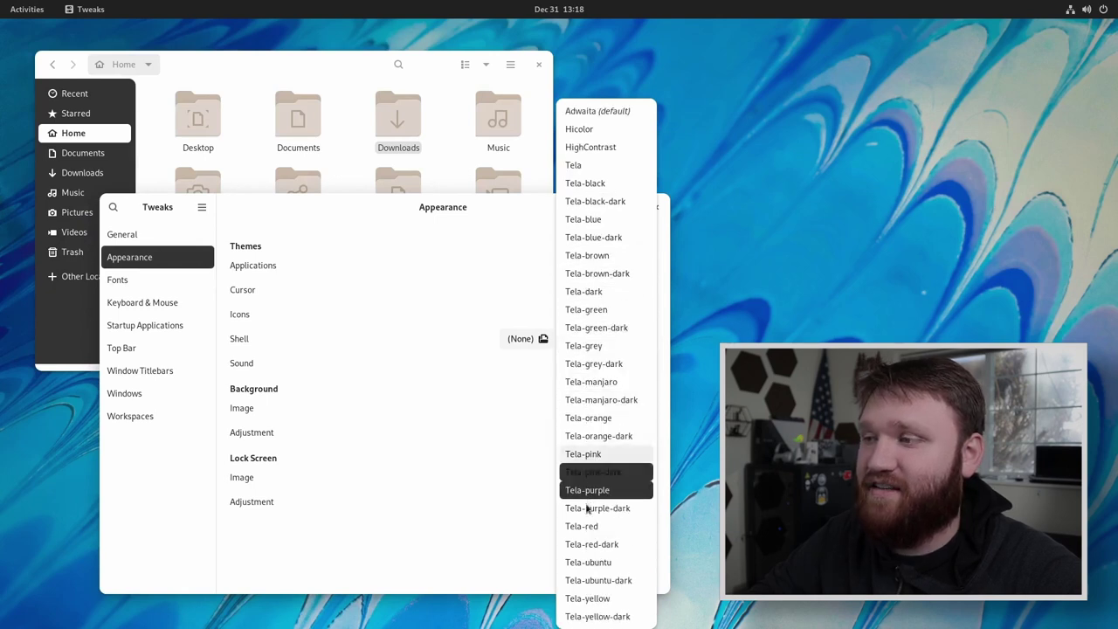
pyautogui.click(616, 563)
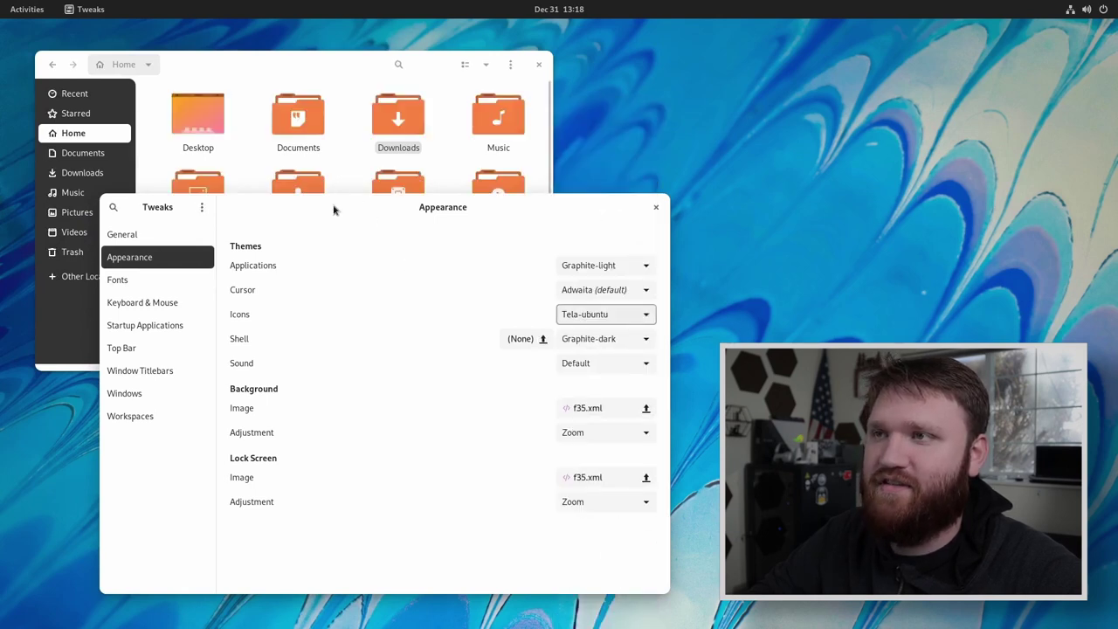
pyautogui.moveTo(333, 206); pyautogui.dragTo(297, 199)
# Step: Try Tela-green-dark and Tela-grey-dark icons, then settle on Tela-black-dark
pyautogui.click(568, 307)
pyautogui.scroll(5, 566, 315)
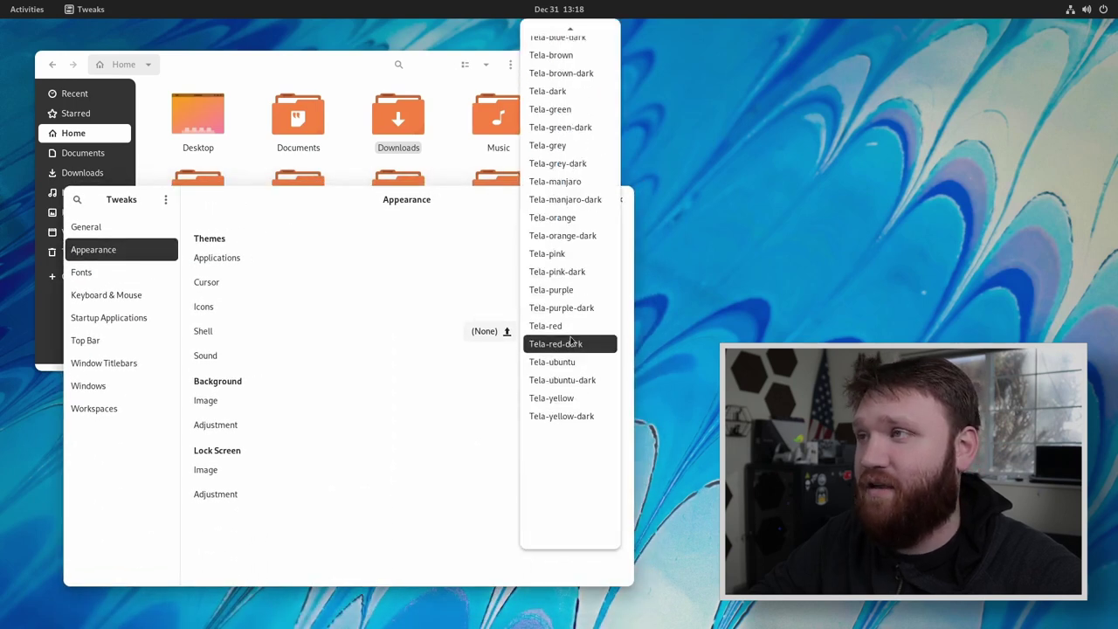
pyautogui.scroll(3, 563, 288)
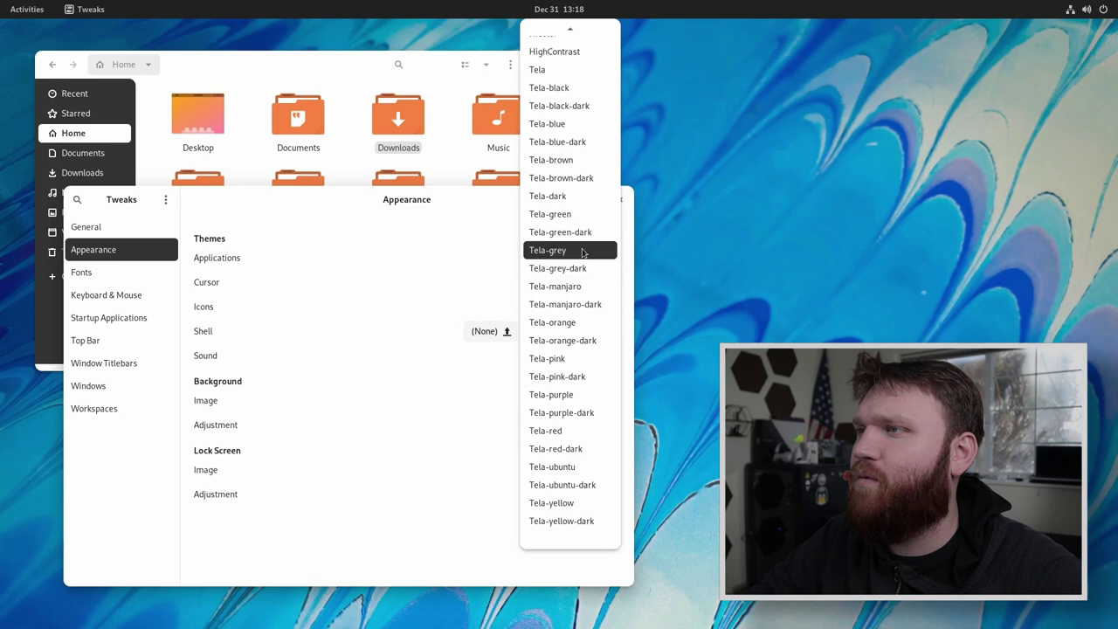
pyautogui.click(560, 233)
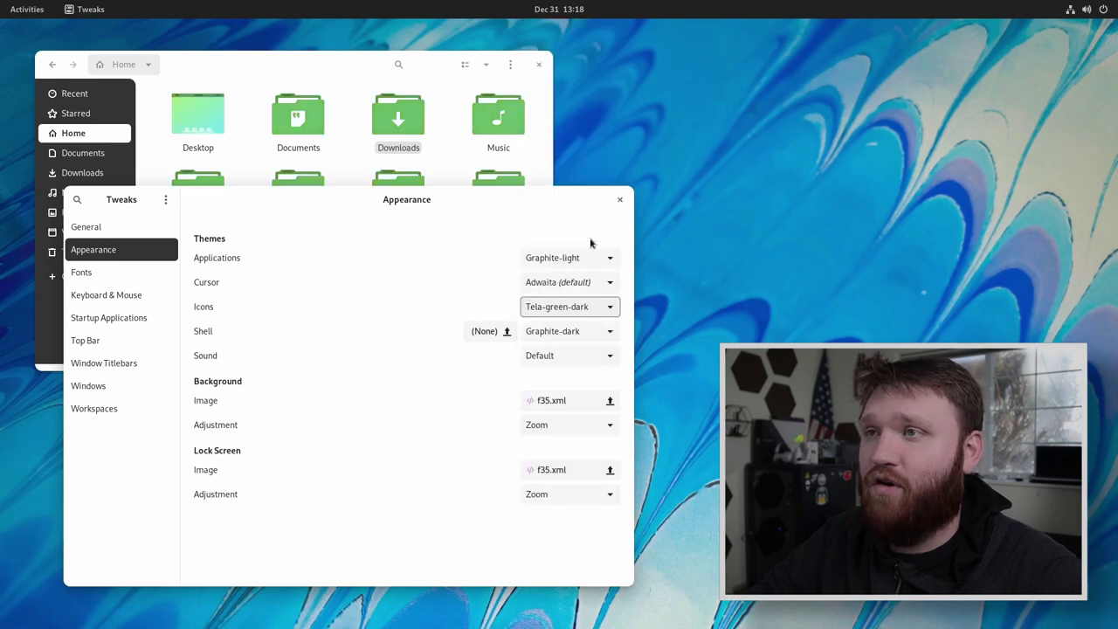
pyautogui.click(559, 314)
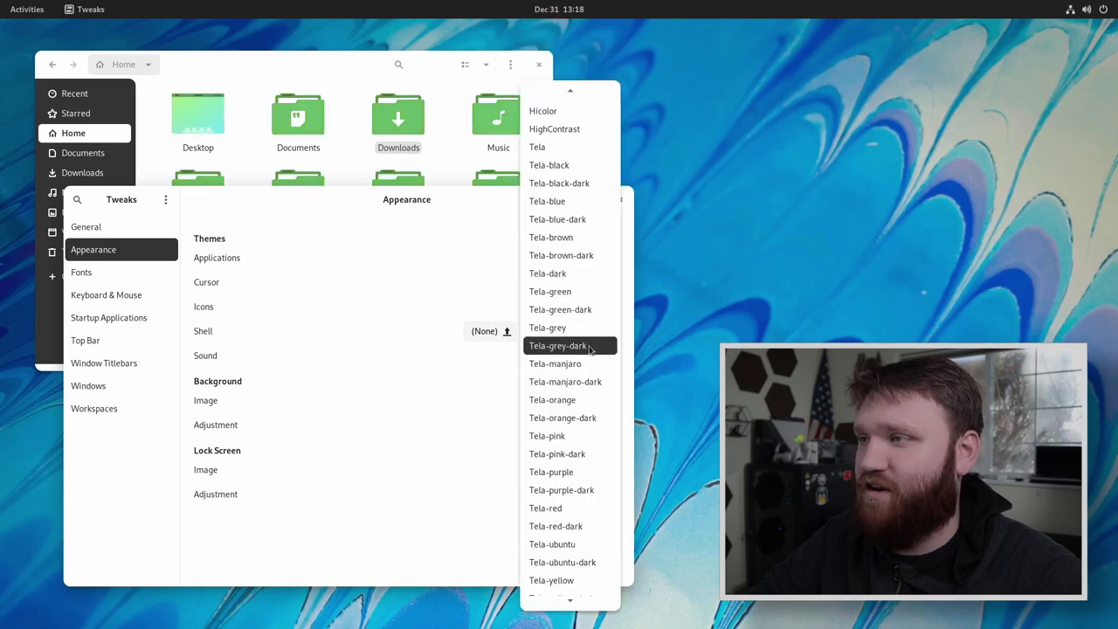
pyautogui.click(564, 346)
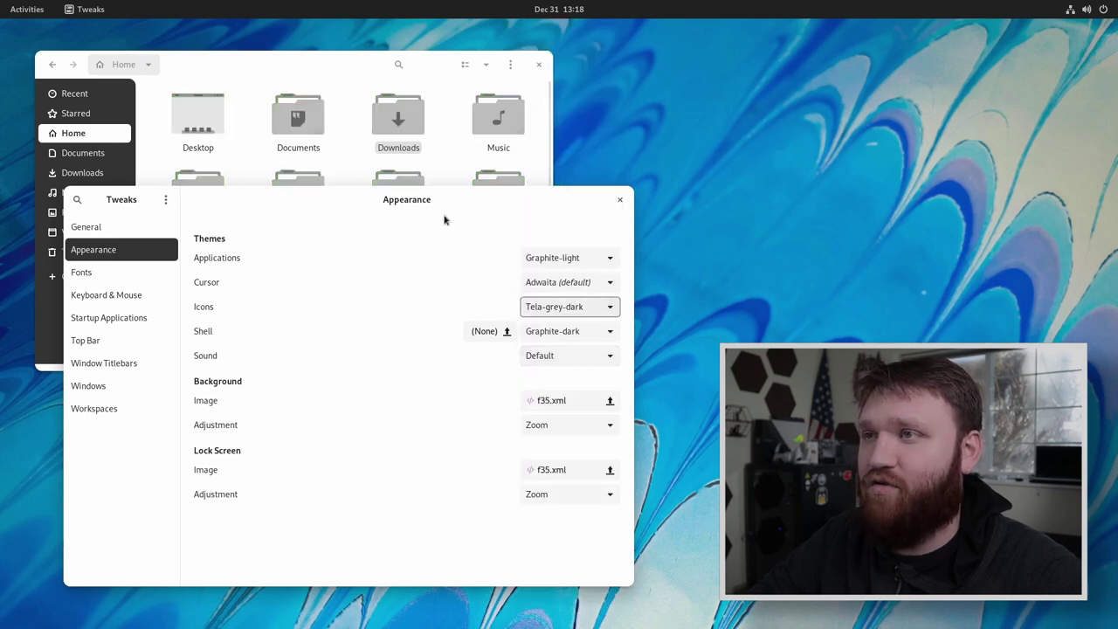
pyautogui.click(570, 307)
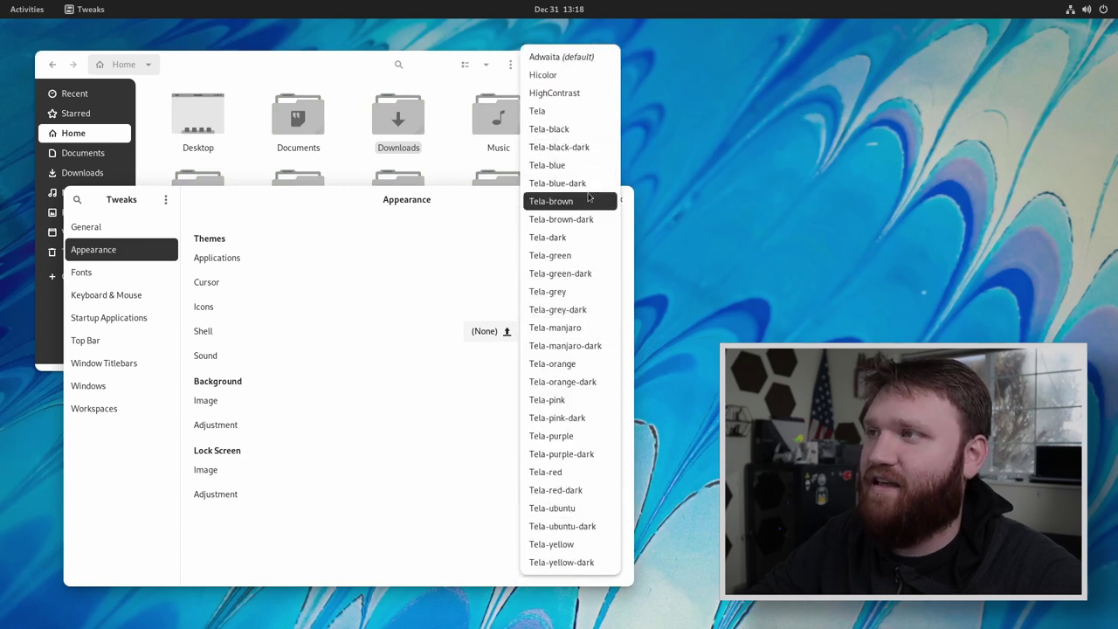
pyautogui.click(575, 151)
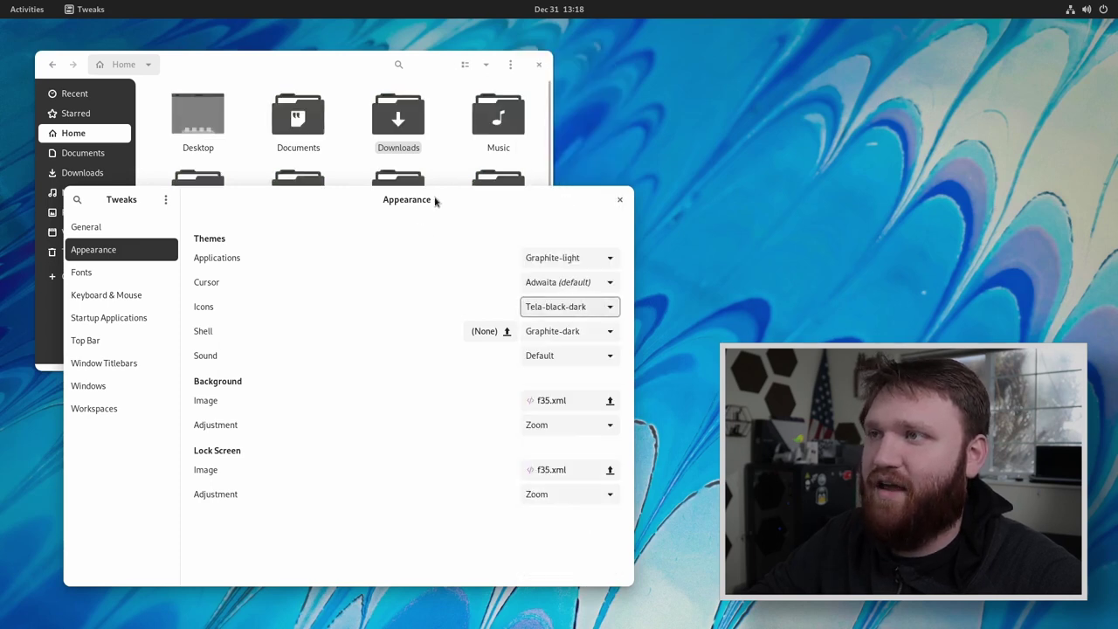
pyautogui.moveTo(435, 200); pyautogui.dragTo(440, 159)
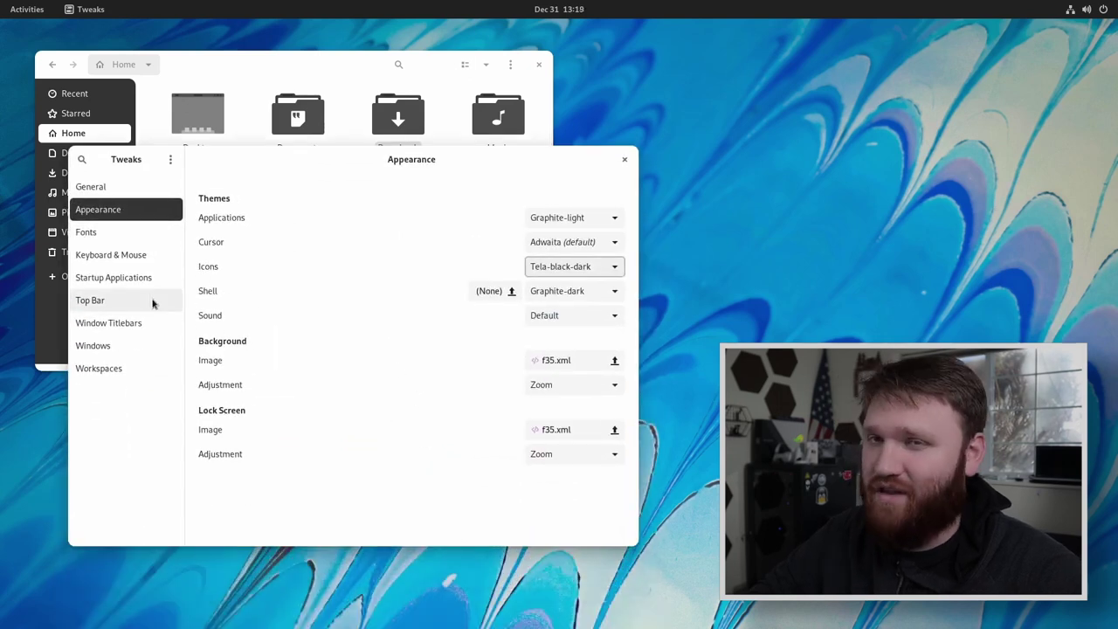
# Step: Browse the Tweaks sections, then switch on Maximize and Minimize under Window Titlebars
pyautogui.click(130, 236)
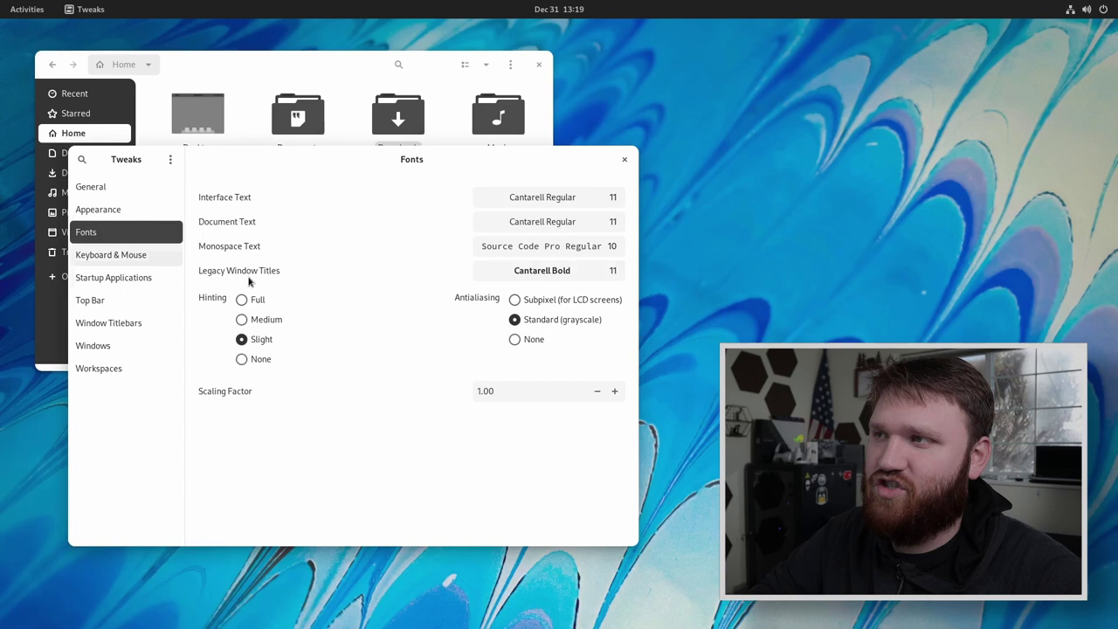
pyautogui.click(171, 256)
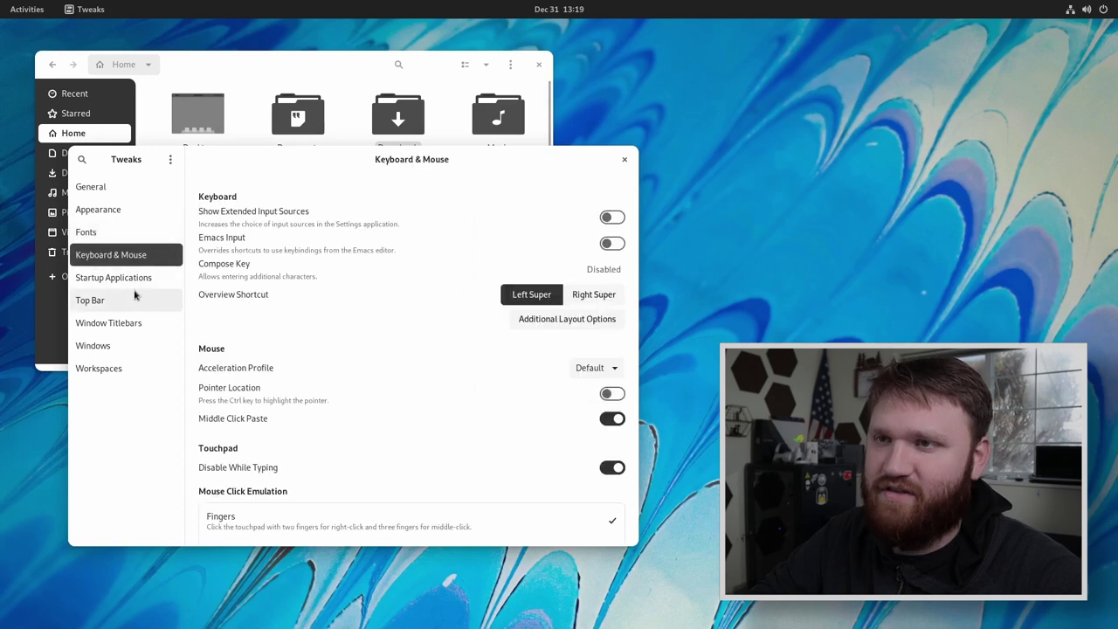
pyautogui.click(131, 279)
pyautogui.click(125, 300)
pyautogui.click(121, 325)
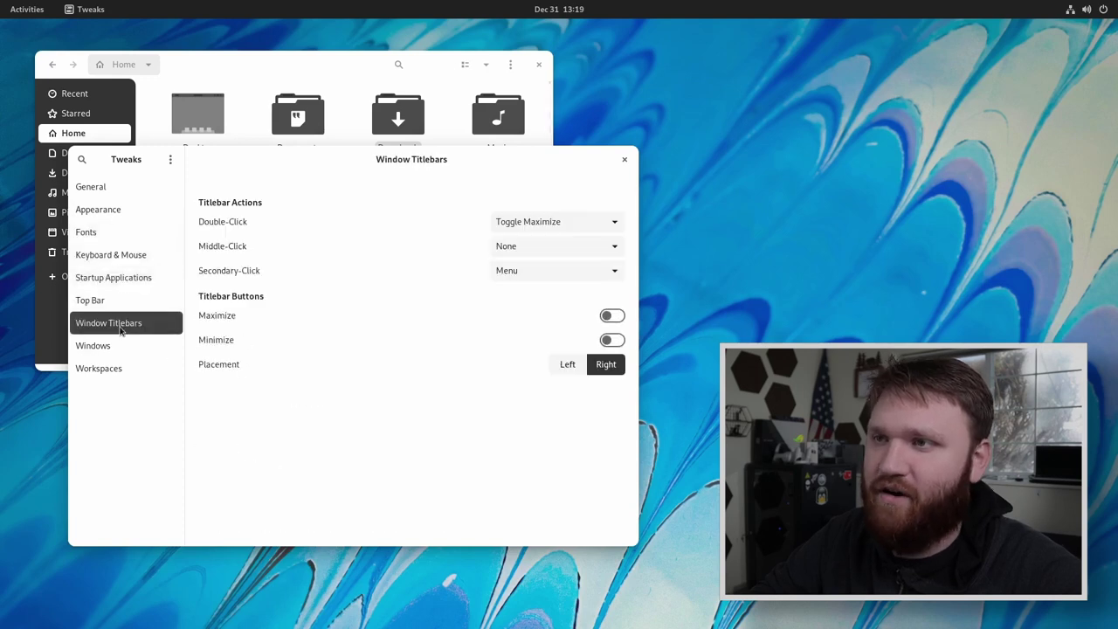
pyautogui.click(611, 316)
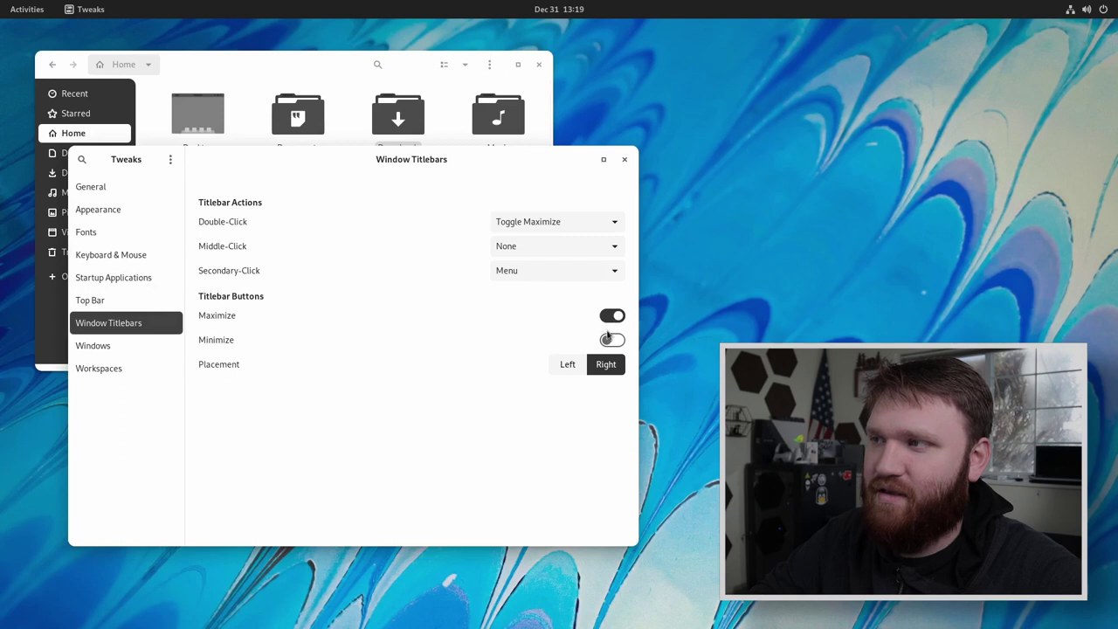
pyautogui.click(609, 340)
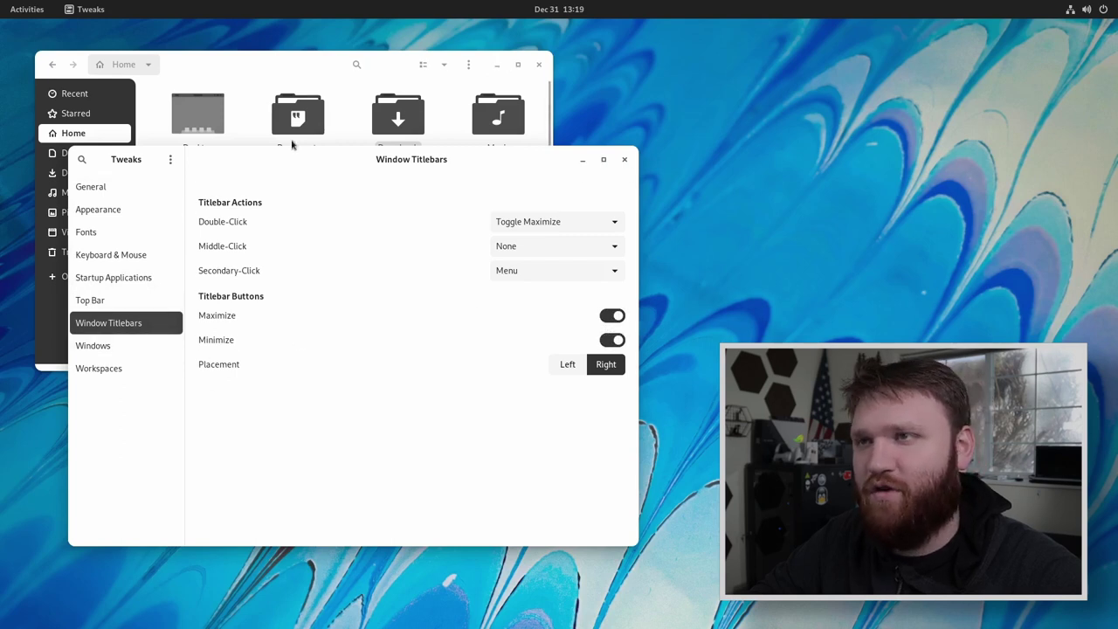
pyautogui.moveTo(317, 160); pyautogui.dragTo(299, 164)
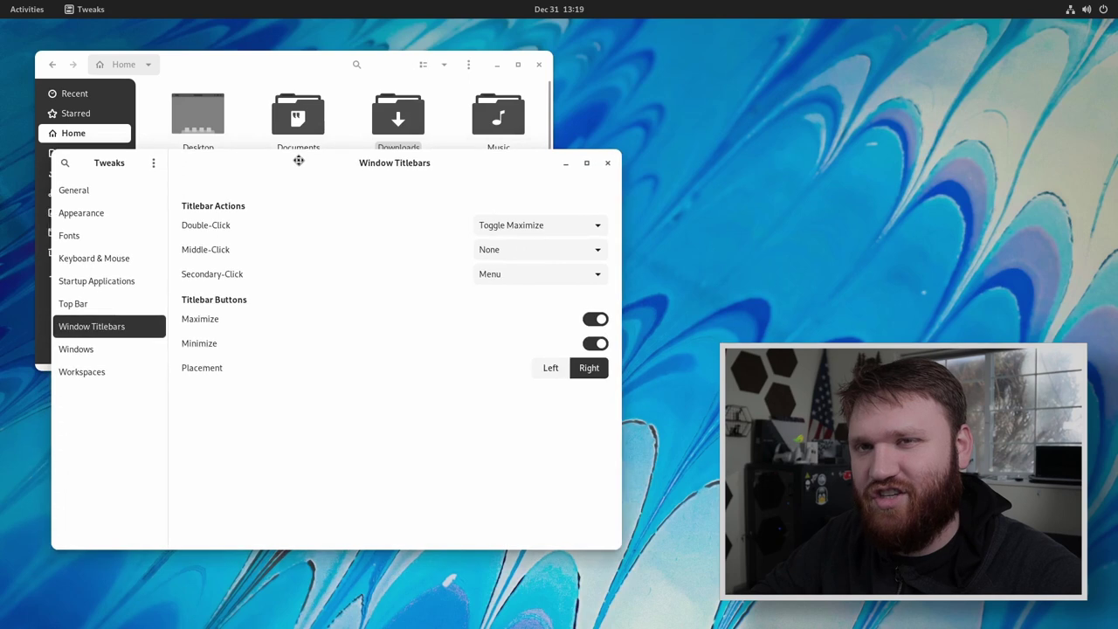
# Step: Close Tweaks and rename the Graphite-gtk-theme-main wallpaper folder to graphite
pyautogui.click(608, 163)
pyautogui.scroll(-3, 447, 310)
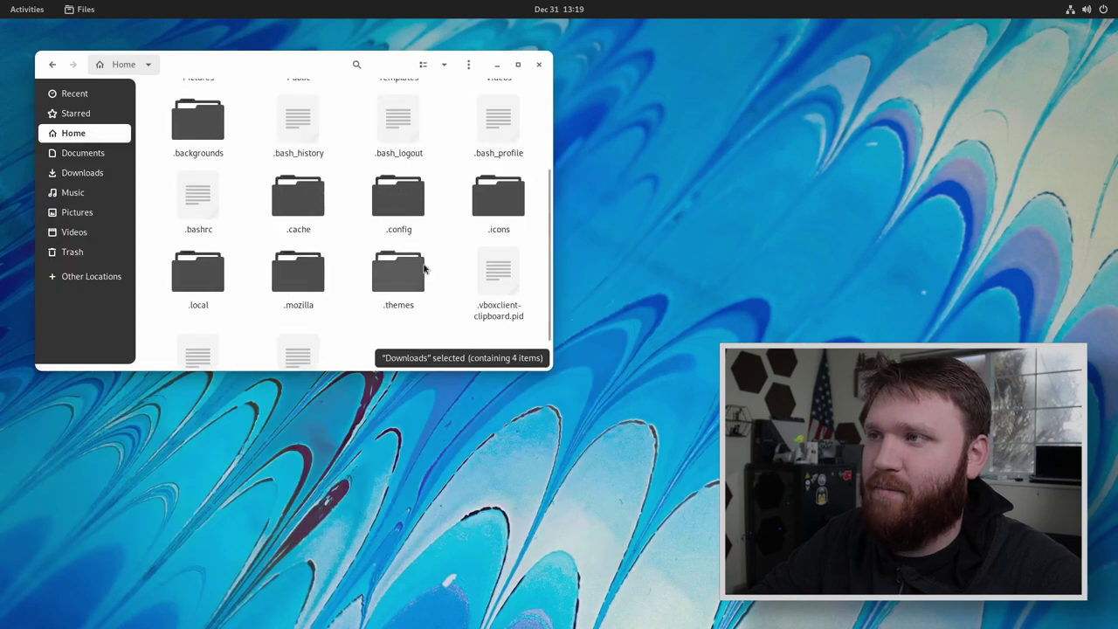
pyautogui.scroll(3, 411, 262)
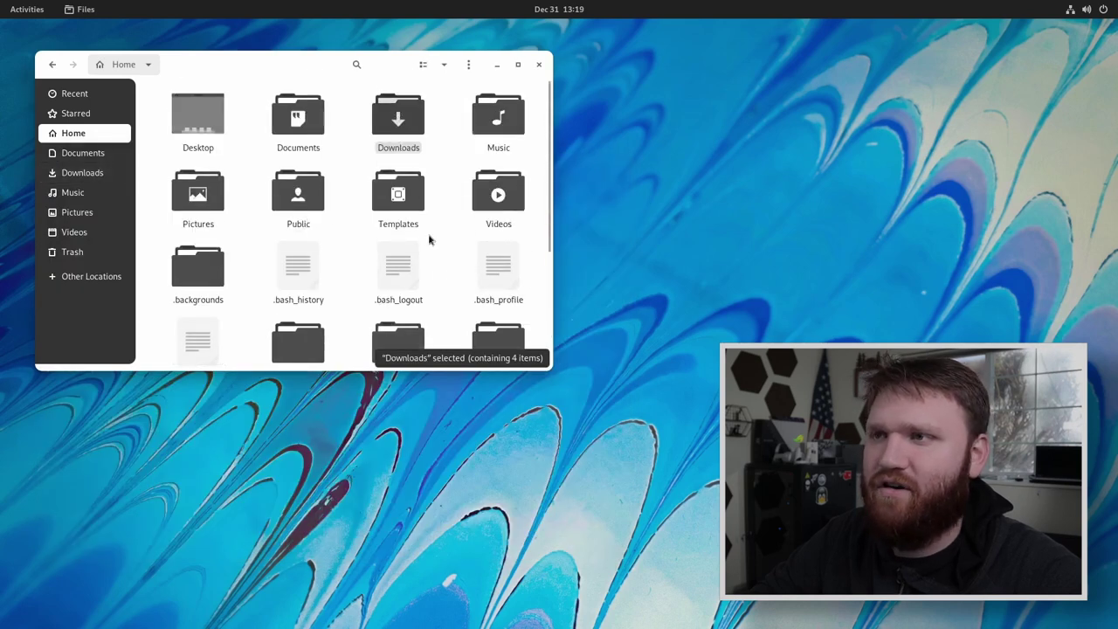
pyautogui.click(82, 172)
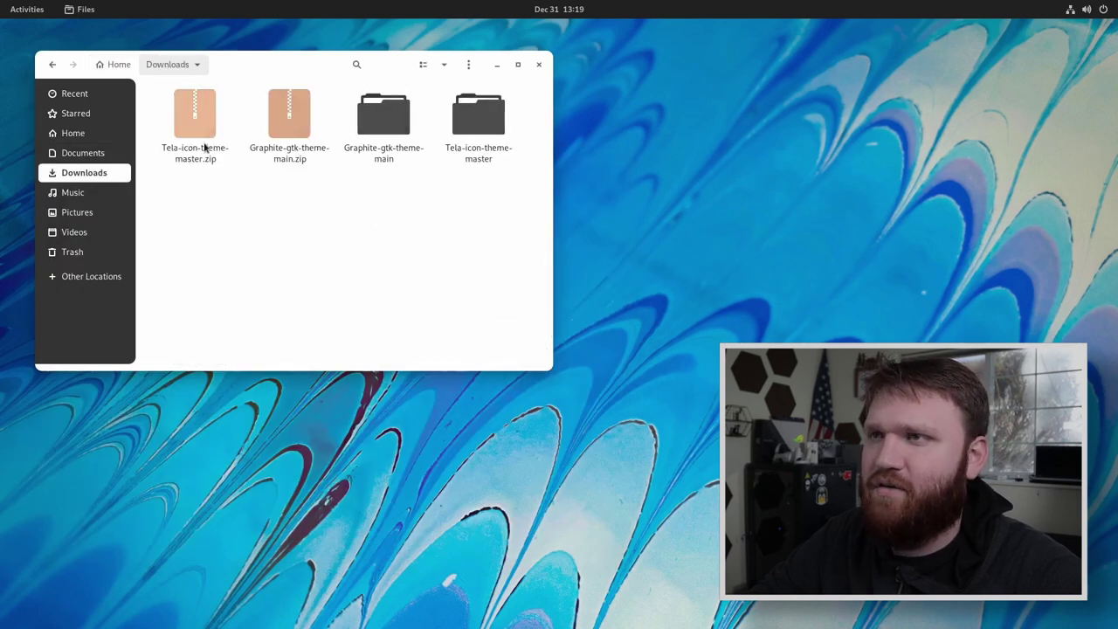
pyautogui.doubleClick(386, 122)
pyautogui.doubleClick(494, 228)
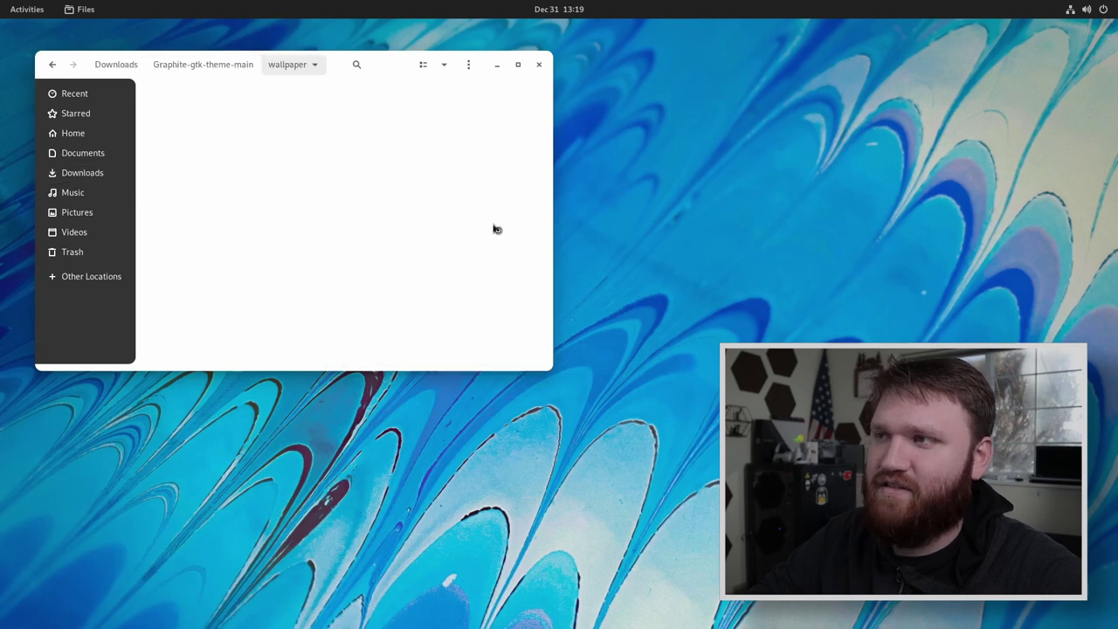
pyautogui.scroll(-5, 317, 219)
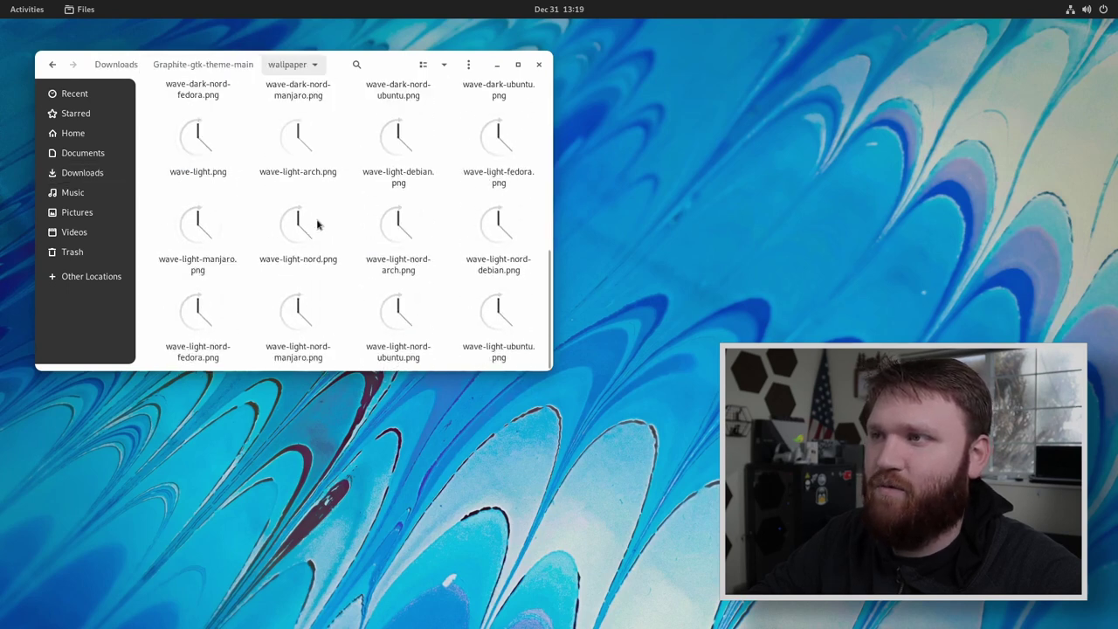
pyautogui.scroll(10, 318, 222)
pyautogui.click(214, 73)
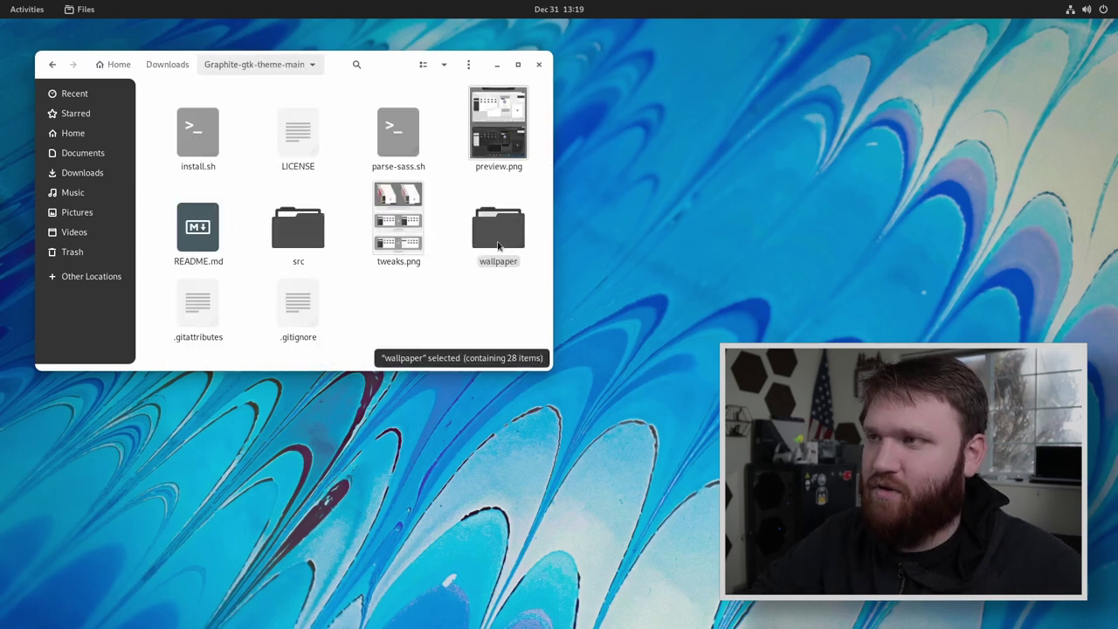
pyautogui.press('F2')
pyautogui.write('graphite')
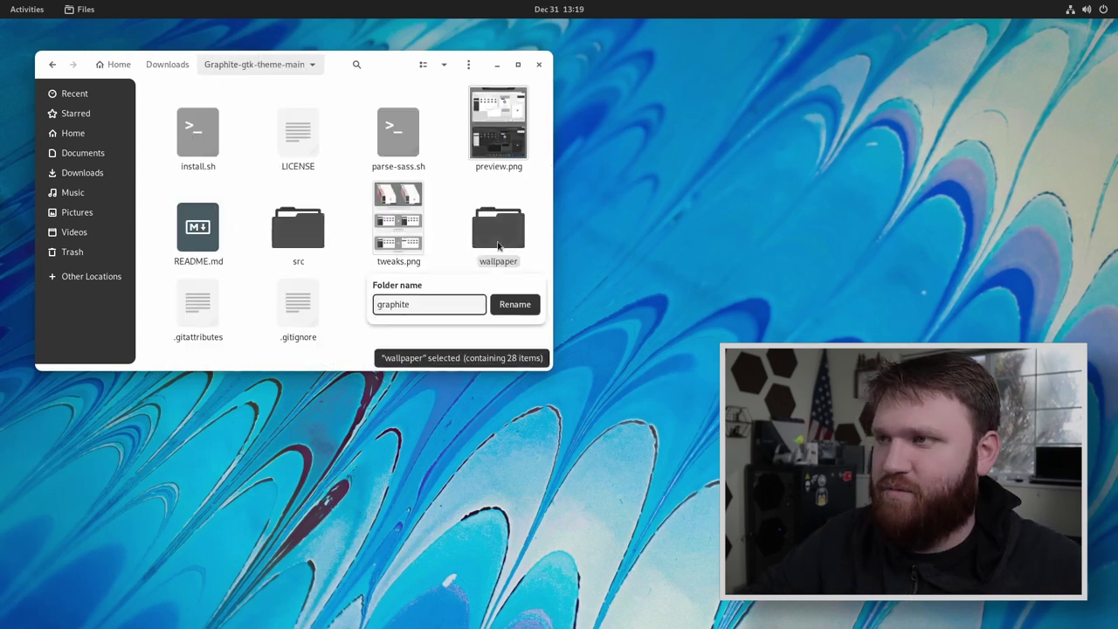
pyautogui.click(515, 305)
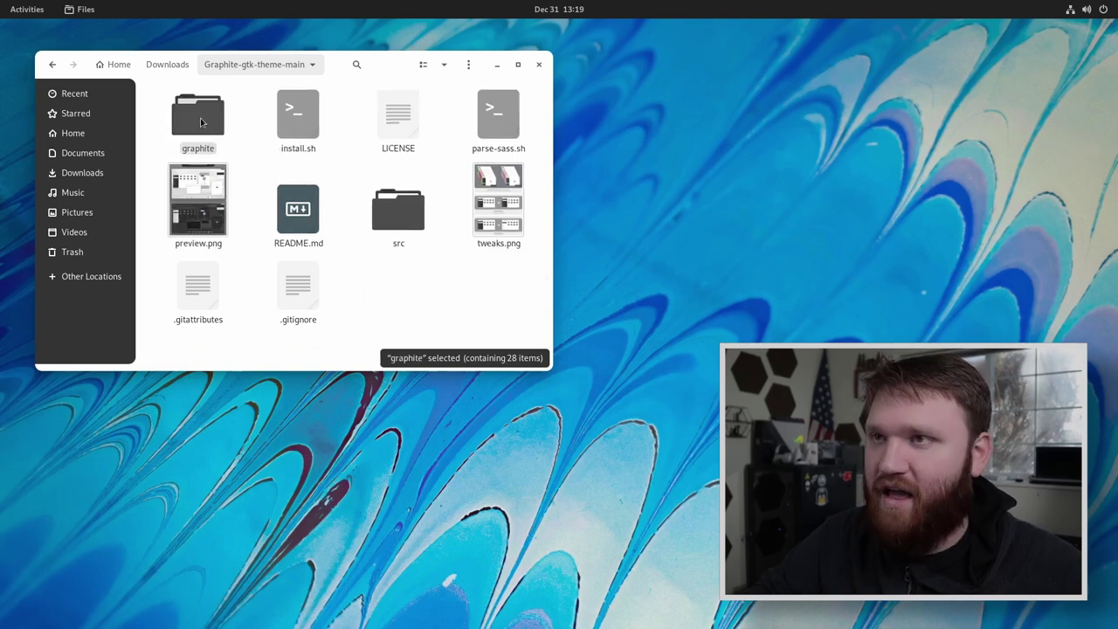
# Step: Paste the graphite folder into the hidden ~/.backgrounds folder
pyautogui.click(113, 63)
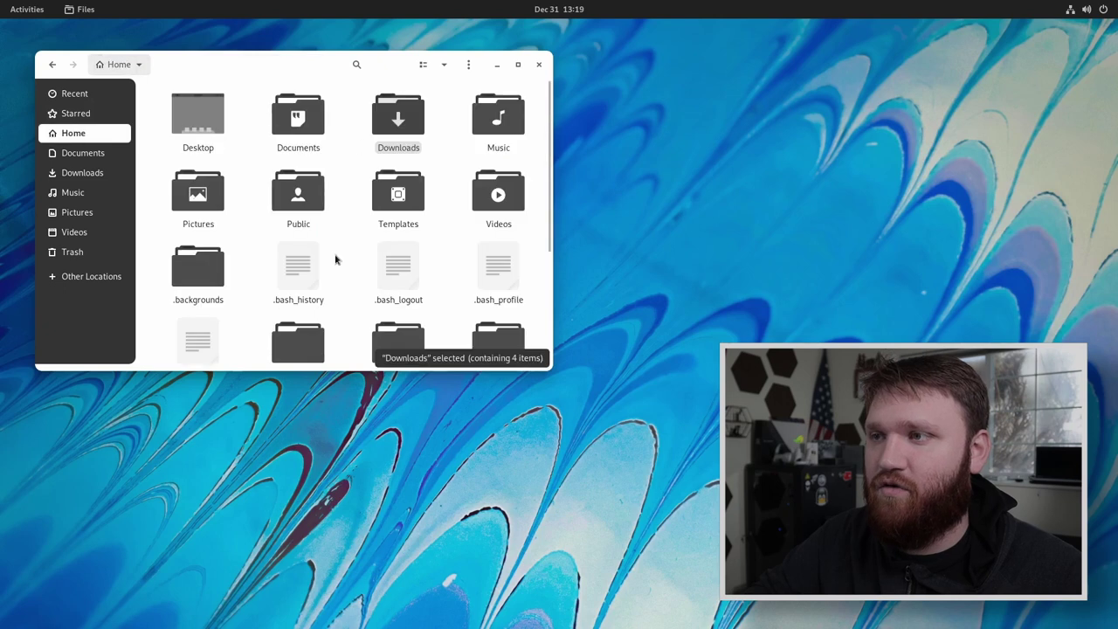
pyautogui.scroll(-5, 336, 260)
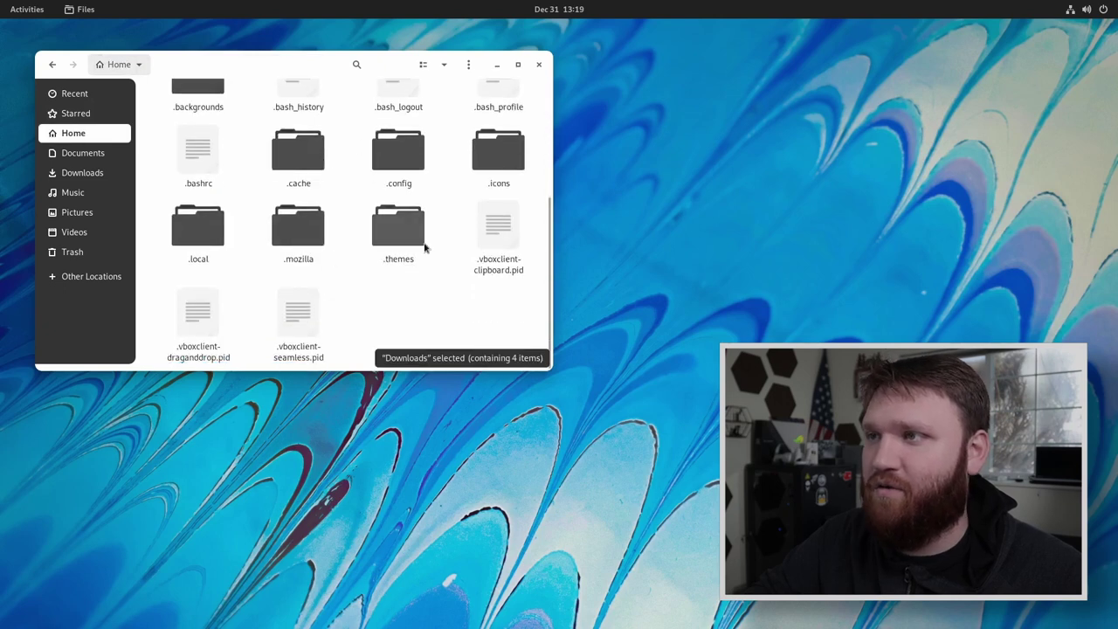
pyautogui.scroll(2, 426, 249)
pyautogui.doubleClick(197, 185)
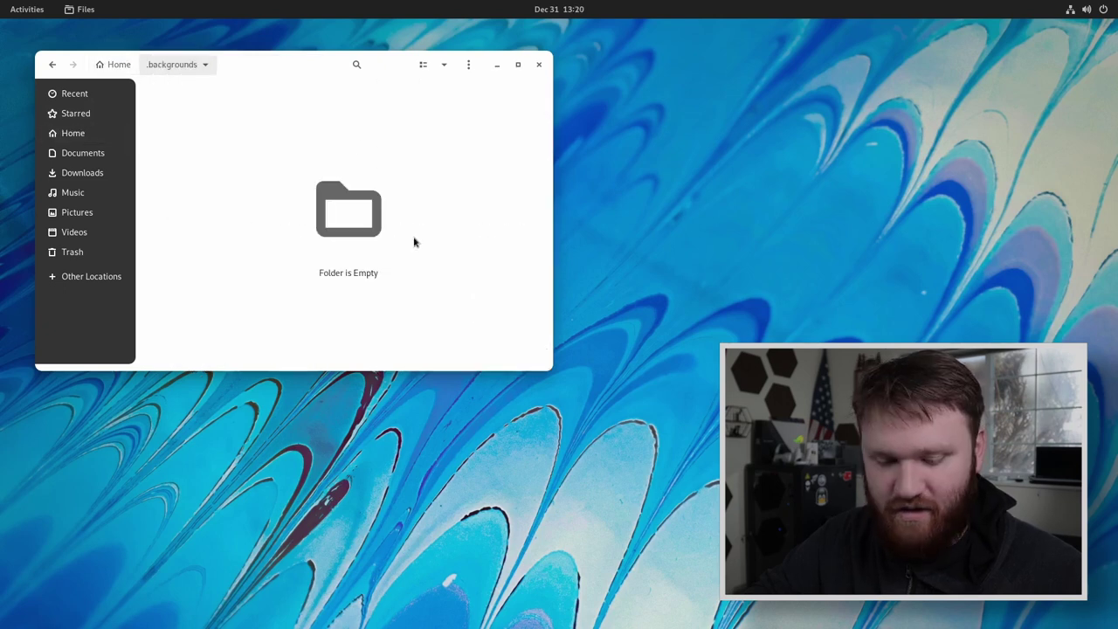
pyautogui.hotkey('ctrl', 'v')
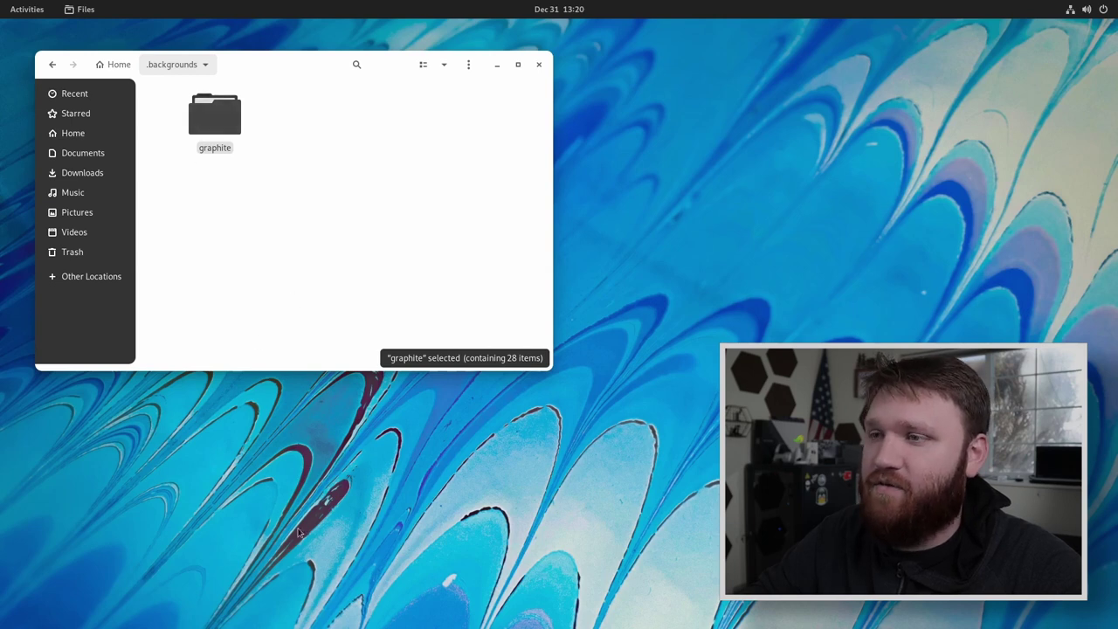
# Step: Open Change Background from the desktop menu and begin adding a picture
pyautogui.rightClick(234, 416)
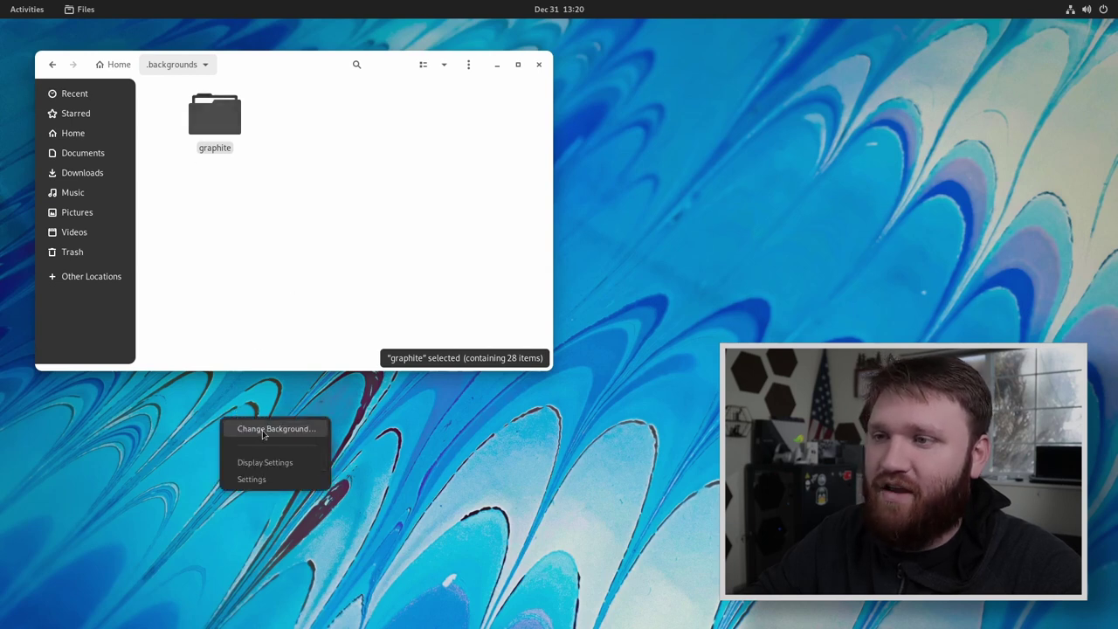
pyautogui.click(263, 429)
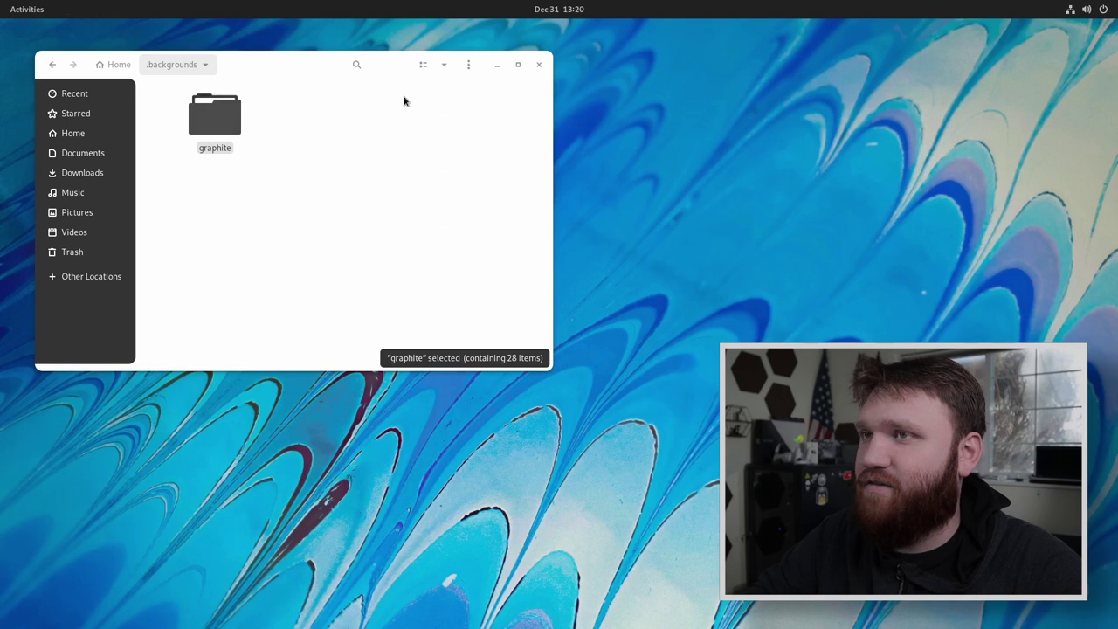
pyautogui.moveTo(267, 28); pyautogui.dragTo(275, 145)
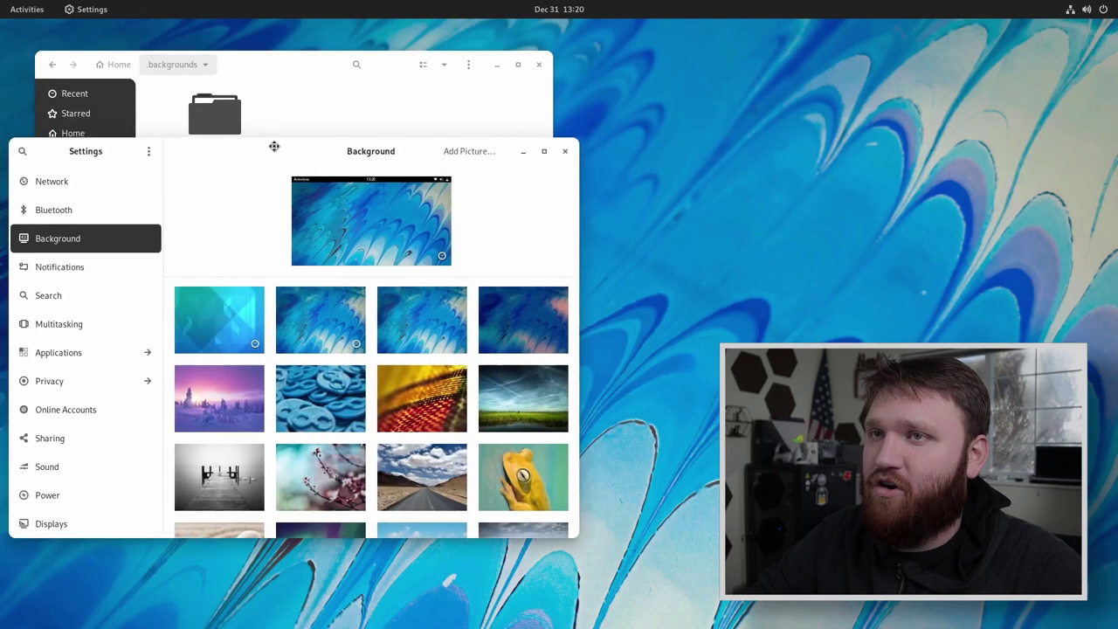
pyautogui.click(473, 151)
# Step: Select every wallpaper in Home > .backgrounds > graphite in the picture chooser
pyautogui.click(138, 103)
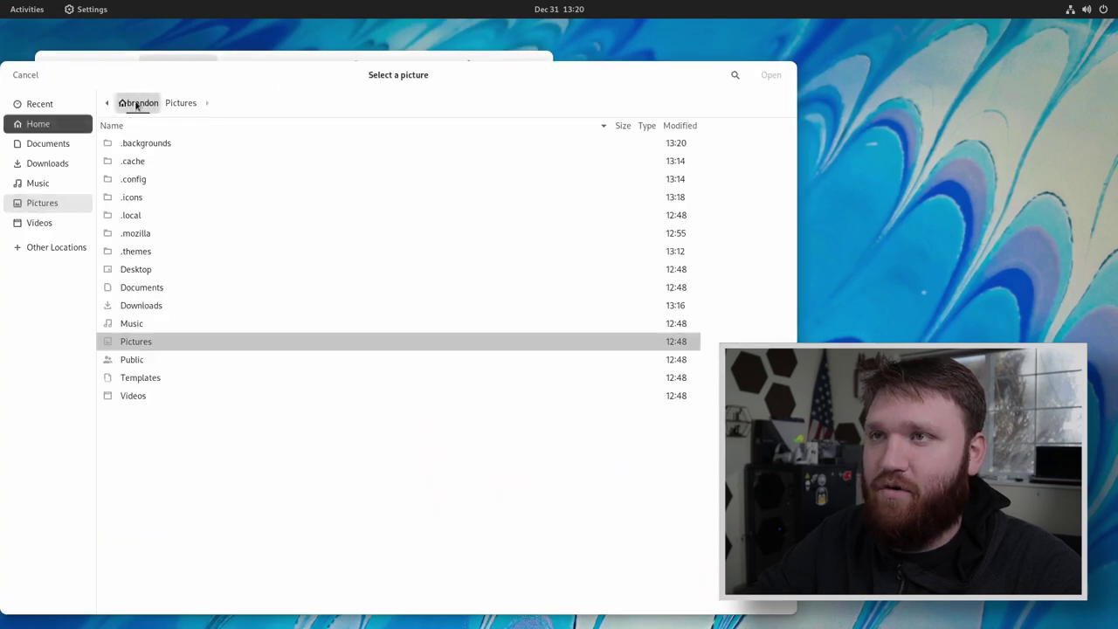
pyautogui.click(145, 147)
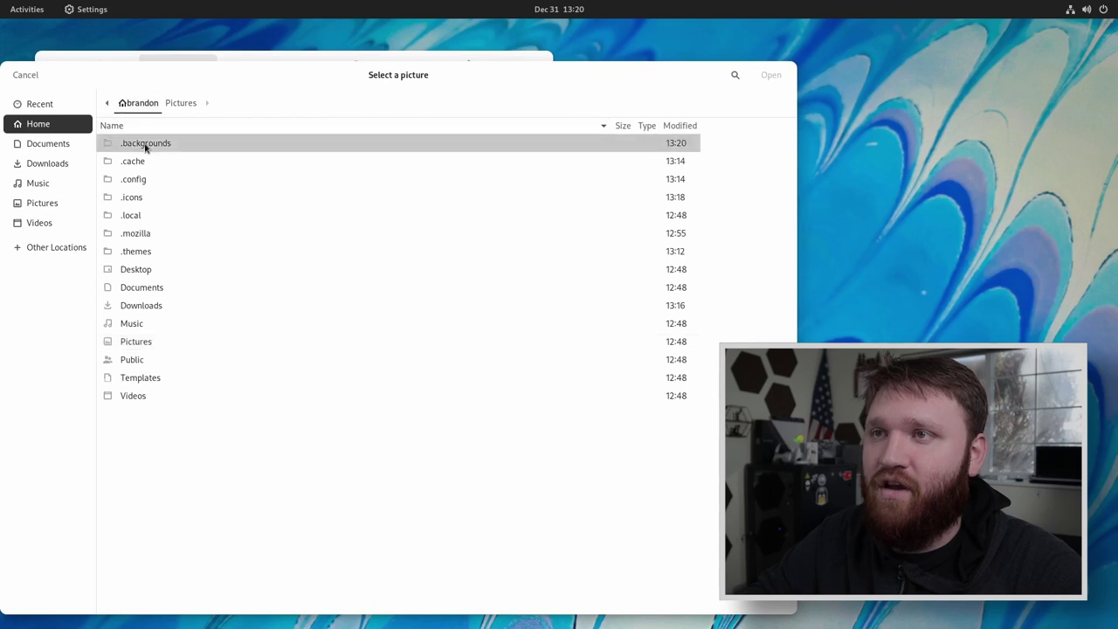
pyautogui.doubleClick(145, 147)
pyautogui.doubleClick(145, 147)
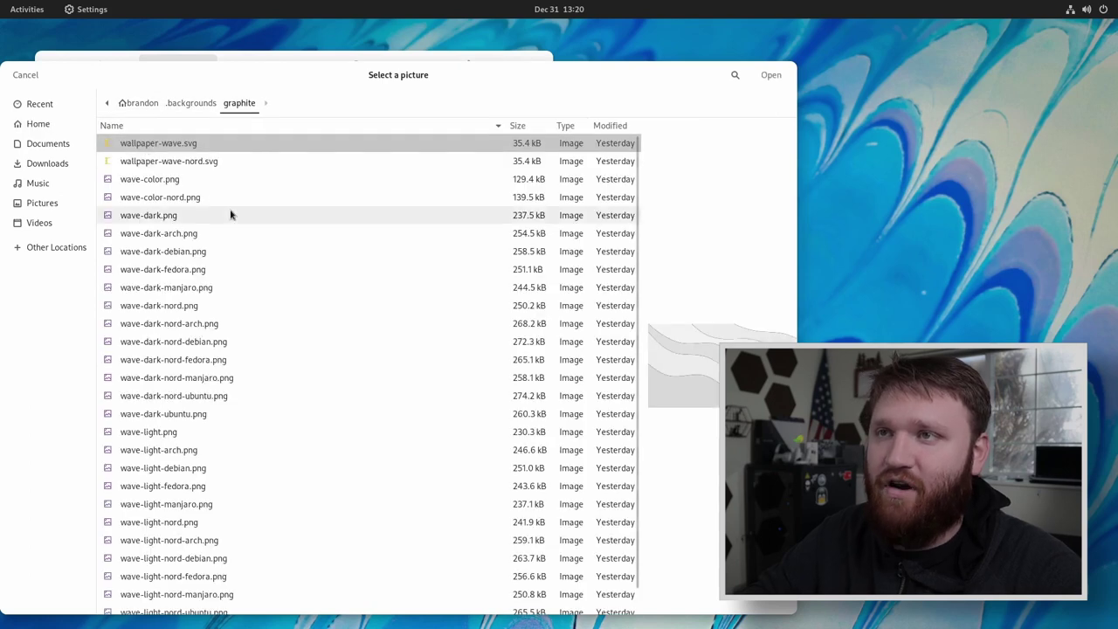
pyautogui.click(346, 218)
pyautogui.hotkey('ctrl', 'a')
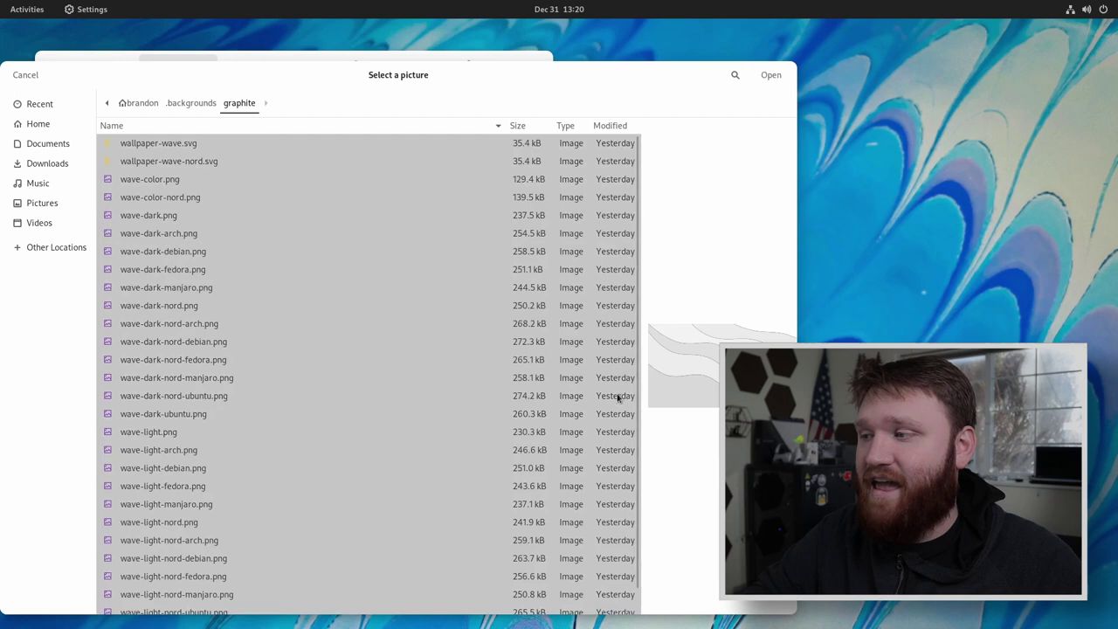
# Step: Add the selected Graphite wallpapers as backgrounds and apply the red and purple wave one
pyautogui.press('Return')
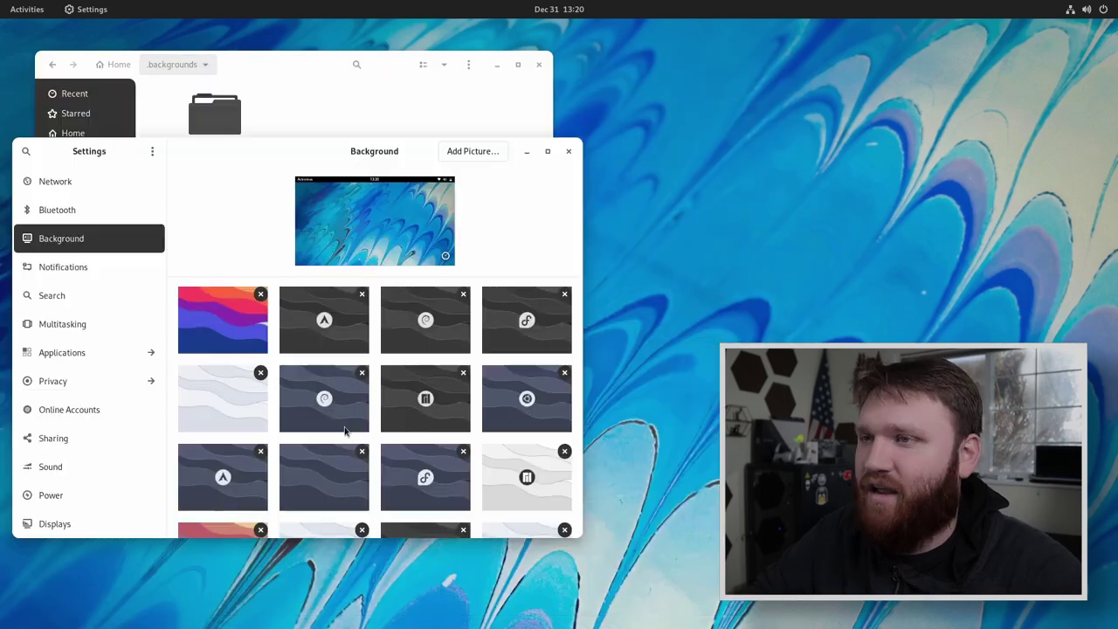
pyautogui.scroll(-3, 328, 317)
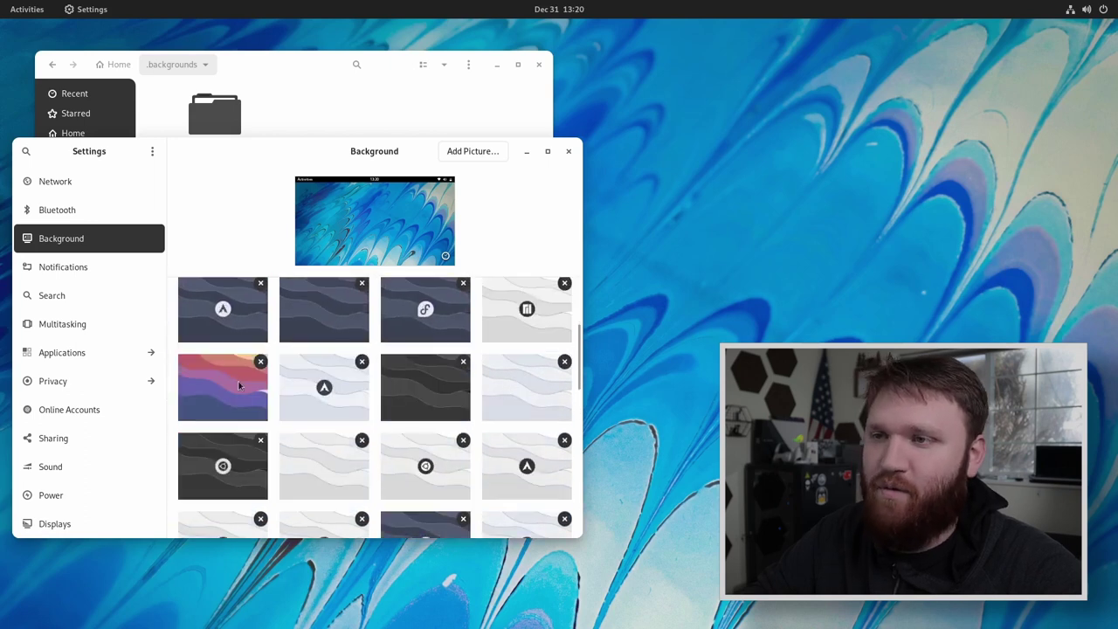
pyautogui.click(239, 386)
pyautogui.moveTo(428, 162)
pyautogui.mouseDown()
pyautogui.moveTo(499, 214)
pyautogui.moveTo(816, 615)
pyautogui.moveTo(407, 374)
pyautogui.moveTo(404, 114)
pyautogui.moveTo(427, 131)
pyautogui.moveTo(656, 512)
pyautogui.moveTo(390, 243)
pyautogui.moveTo(447, 151)
pyautogui.mouseUp()
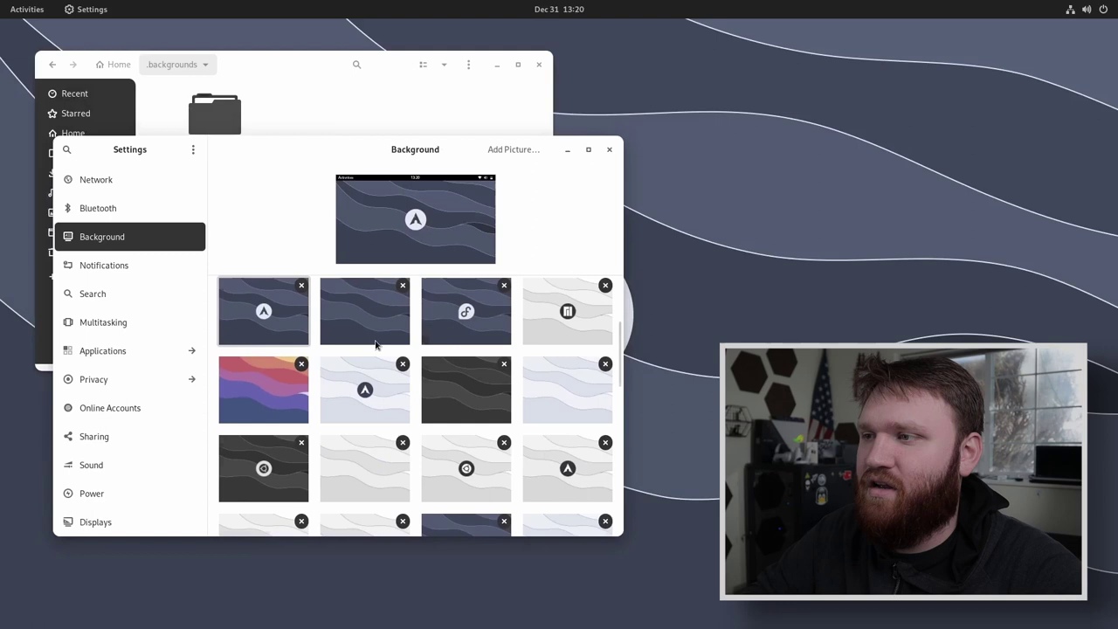
# Step: Try the light Fedora wave wallpaper, then settle on the colourful wave wallpaper
pyautogui.scroll(-3, 376, 345)
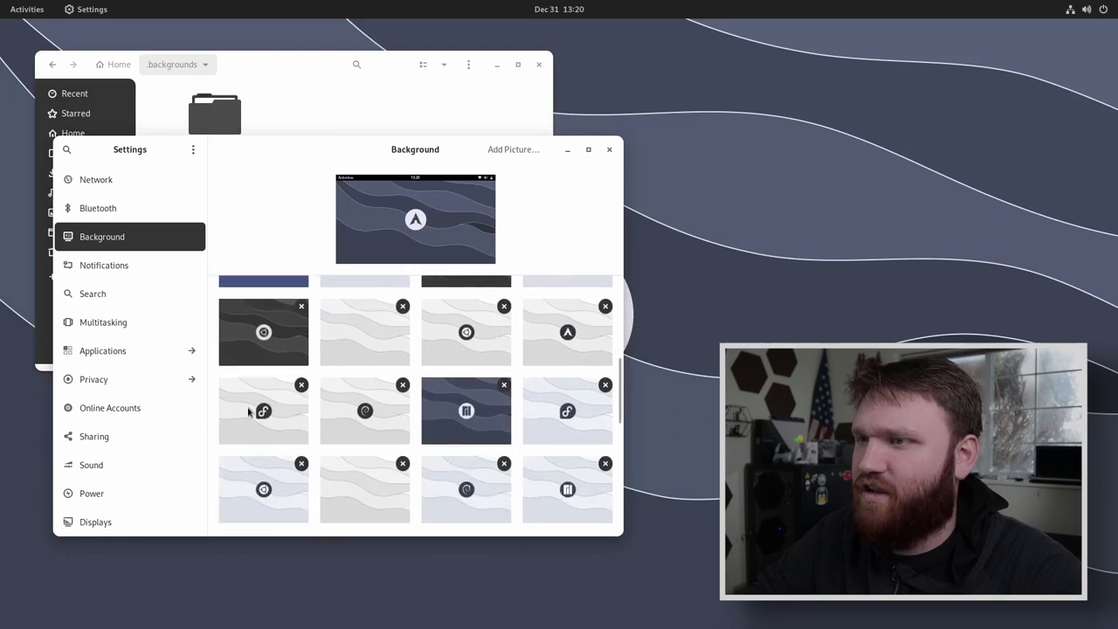
pyautogui.click(252, 411)
pyautogui.moveTo(463, 153)
pyautogui.mouseDown()
pyautogui.moveTo(634, 604)
pyautogui.moveTo(480, 384)
pyautogui.moveTo(456, 154)
pyautogui.moveTo(460, 168)
pyautogui.mouseUp()
pyautogui.scroll(2, 472, 412)
pyautogui.scroll(4, 473, 413)
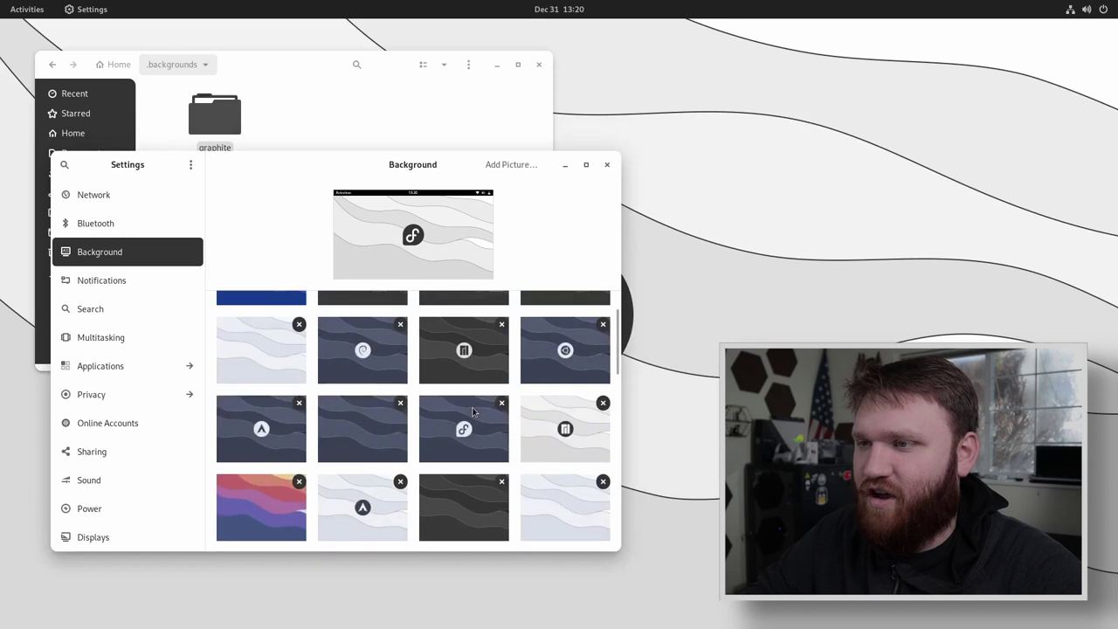
pyautogui.click(254, 509)
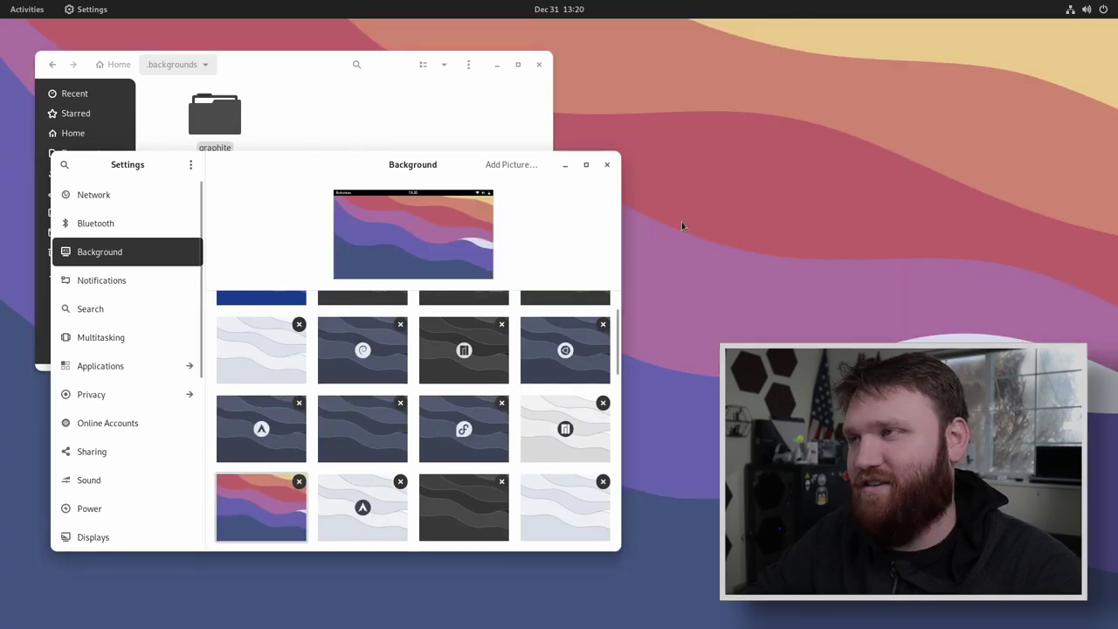
# Step: Close Settings and launch the Extensions app by searching 'ext' in Activities
pyautogui.click(608, 165)
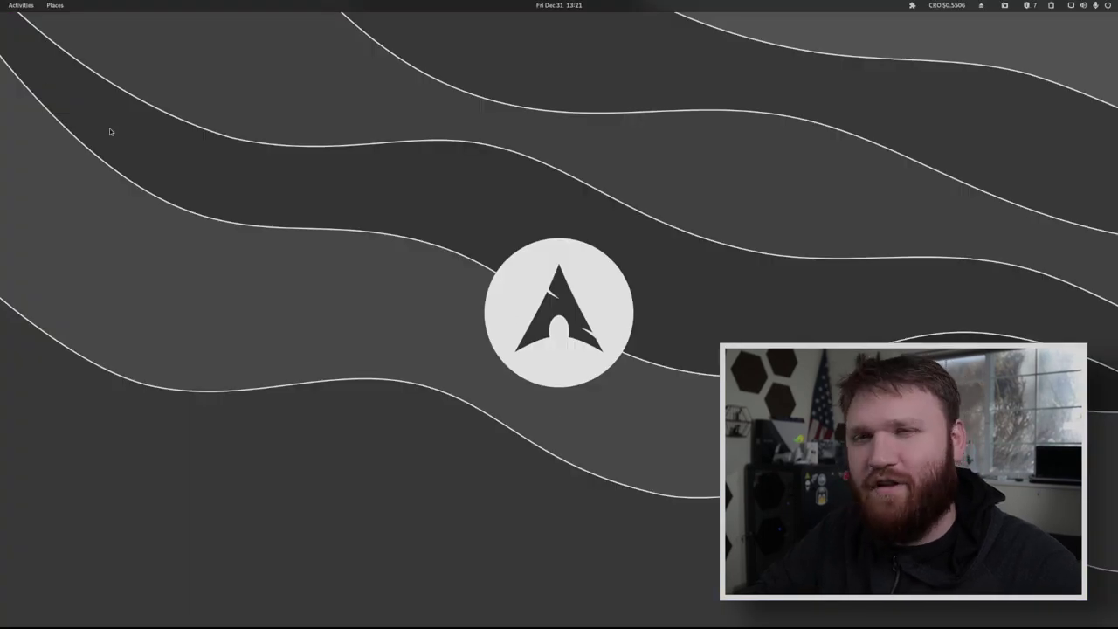
pyautogui.click(30, 7)
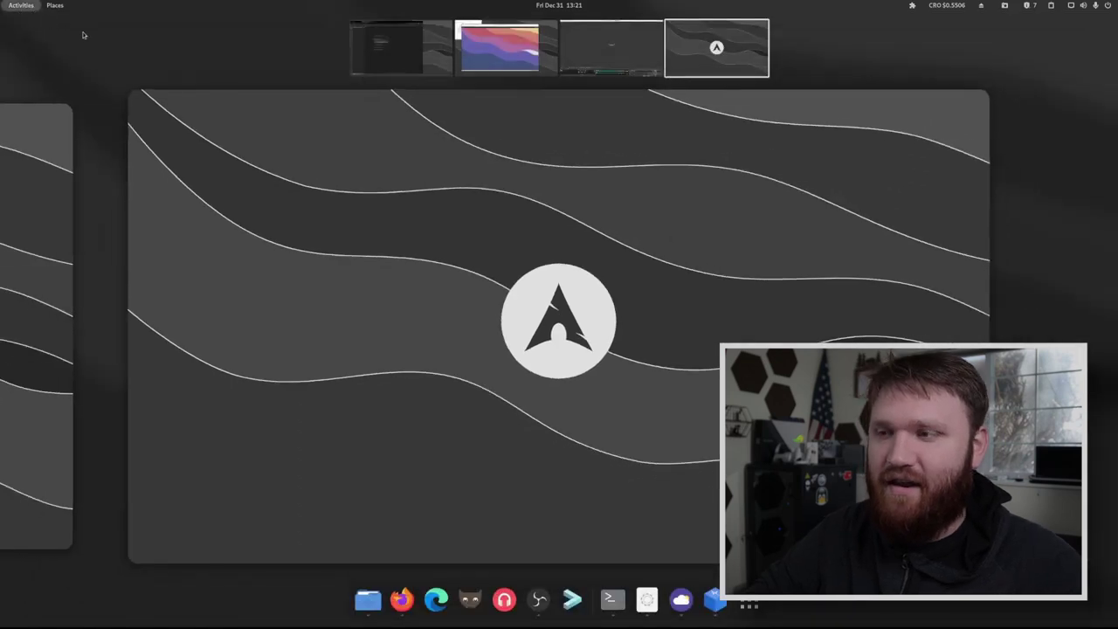
pyautogui.write('exen')
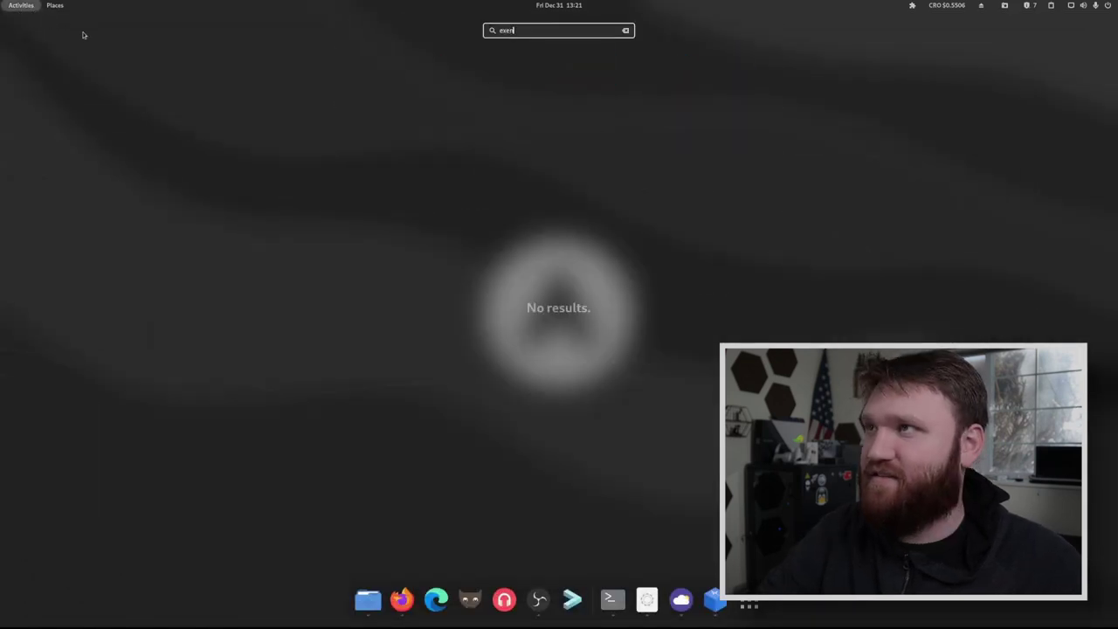
pyautogui.press('BackSpace')
pyautogui.write('t')
pyautogui.press('Return')
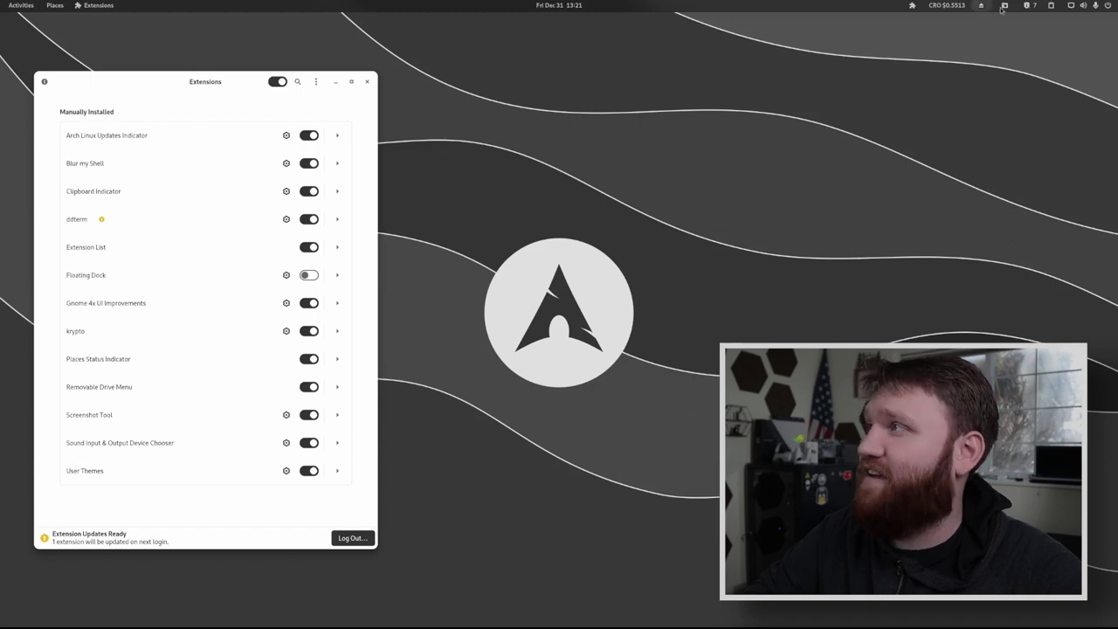
pyautogui.click(1030, 6)
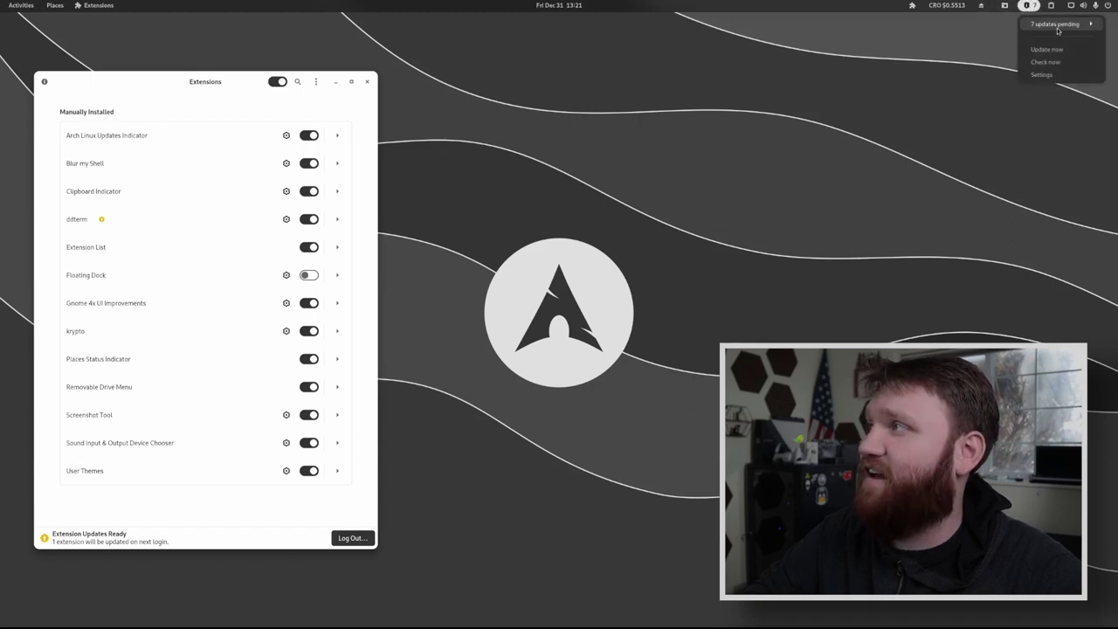
pyautogui.click(1055, 25)
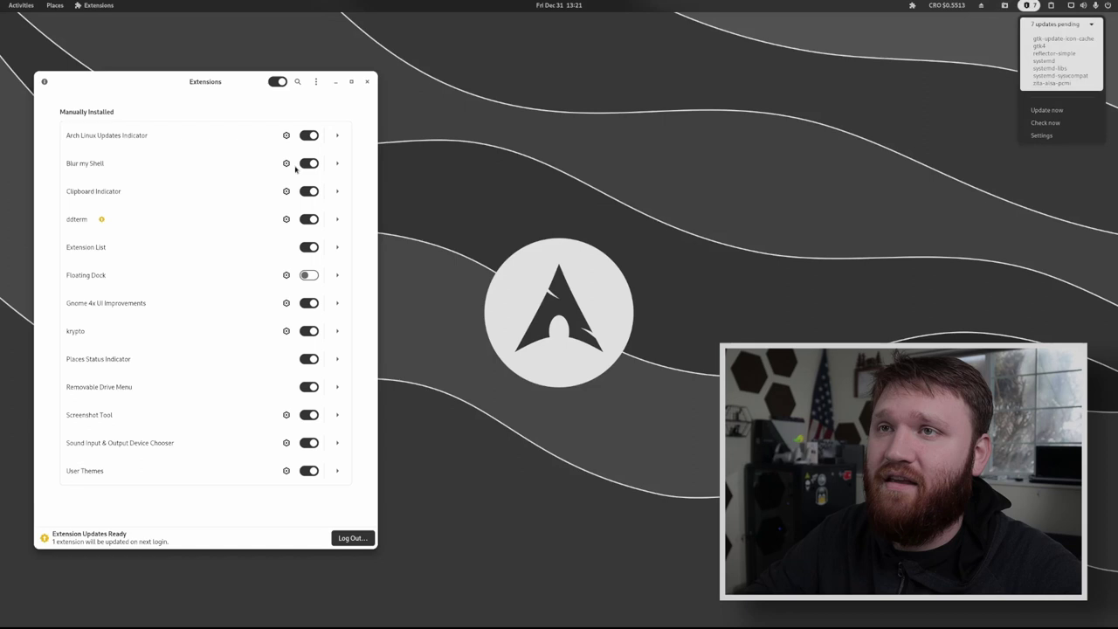
pyautogui.click(48, 168)
pyautogui.click(21, 6)
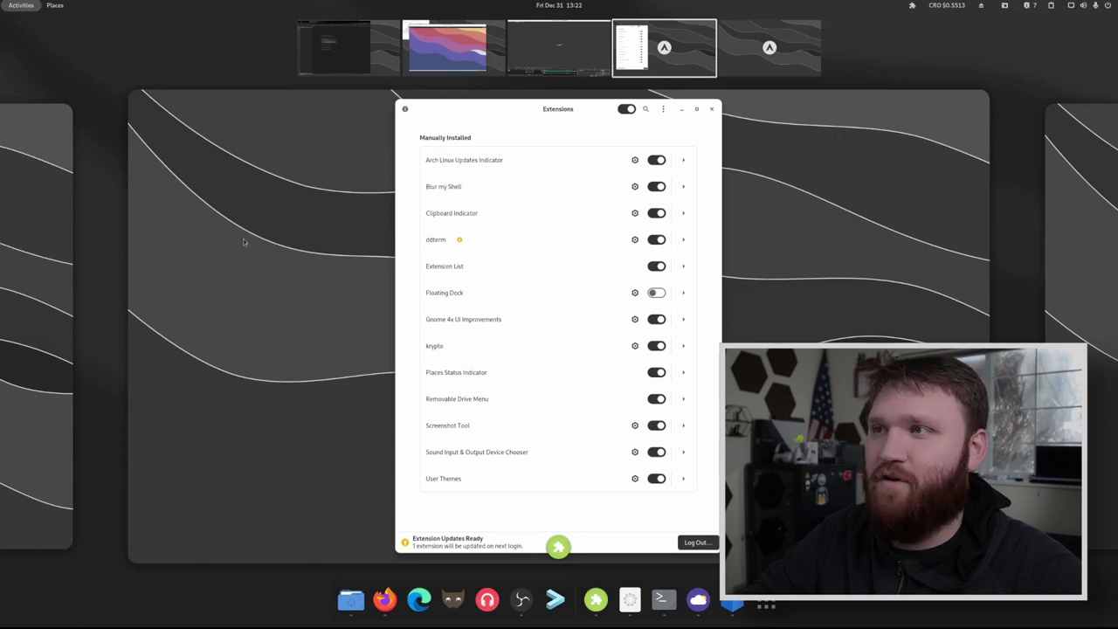
pyautogui.click(408, 232)
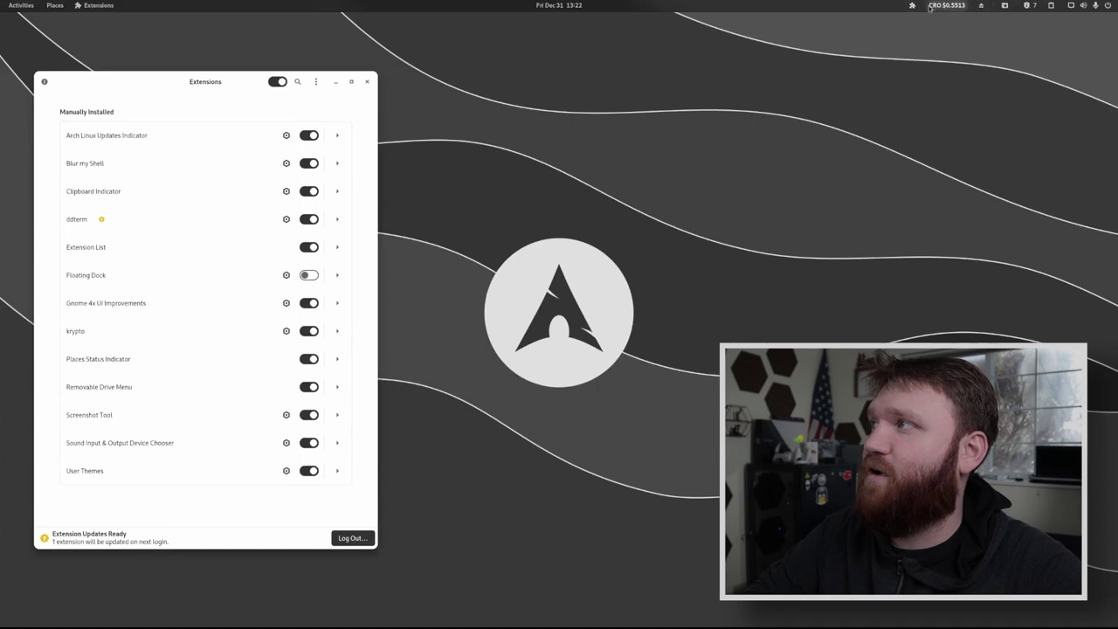
pyautogui.click(1051, 7)
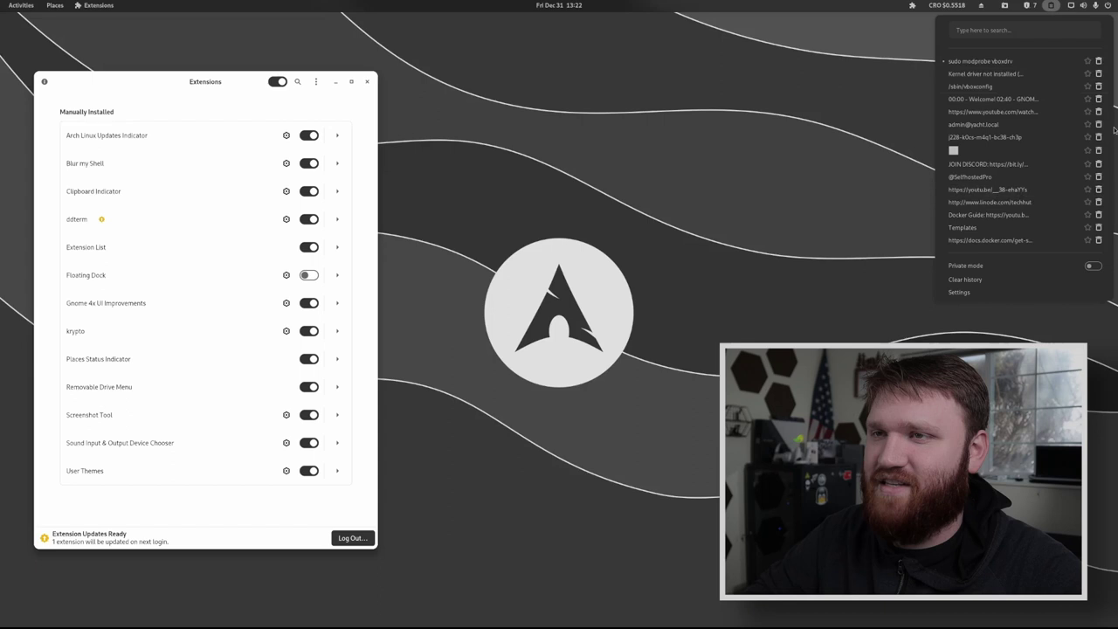
pyautogui.click(763, 157)
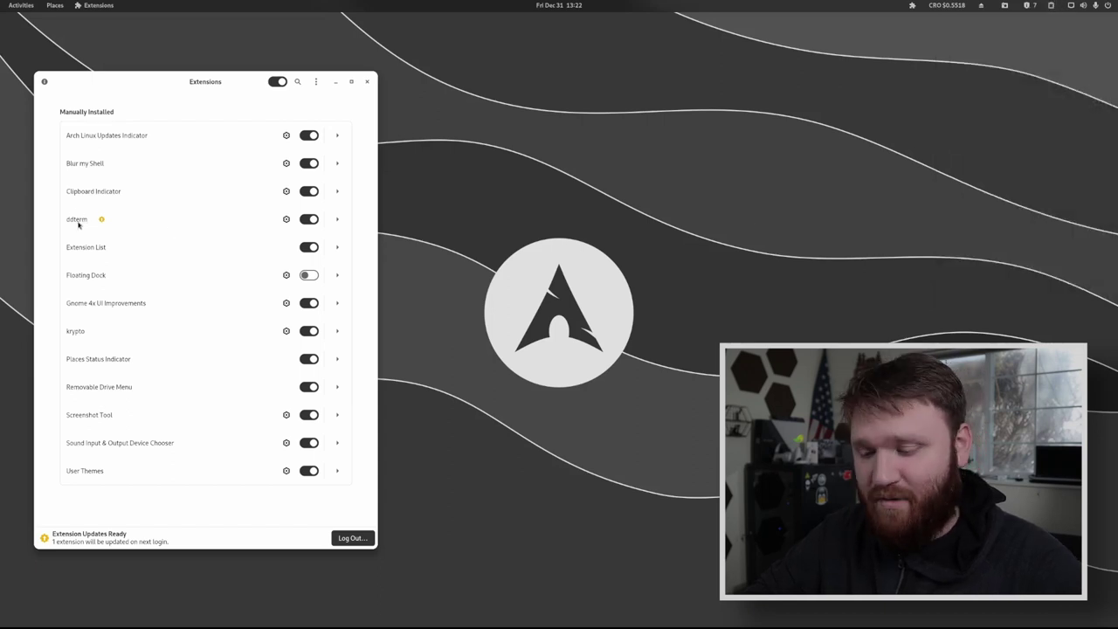
pyautogui.press('F12')
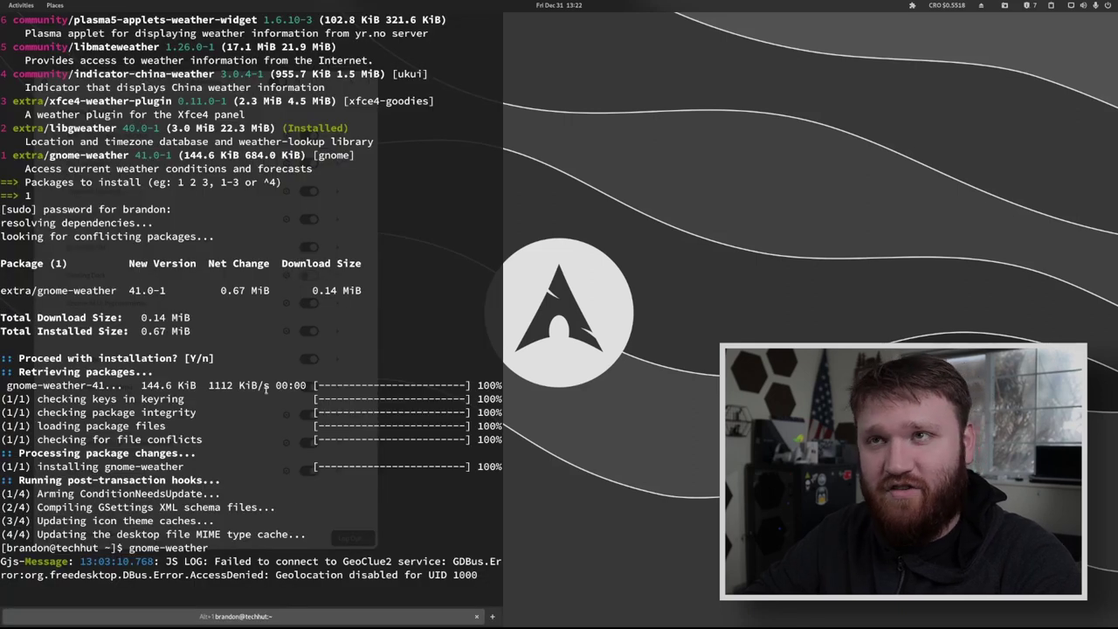
pyautogui.press('F12')
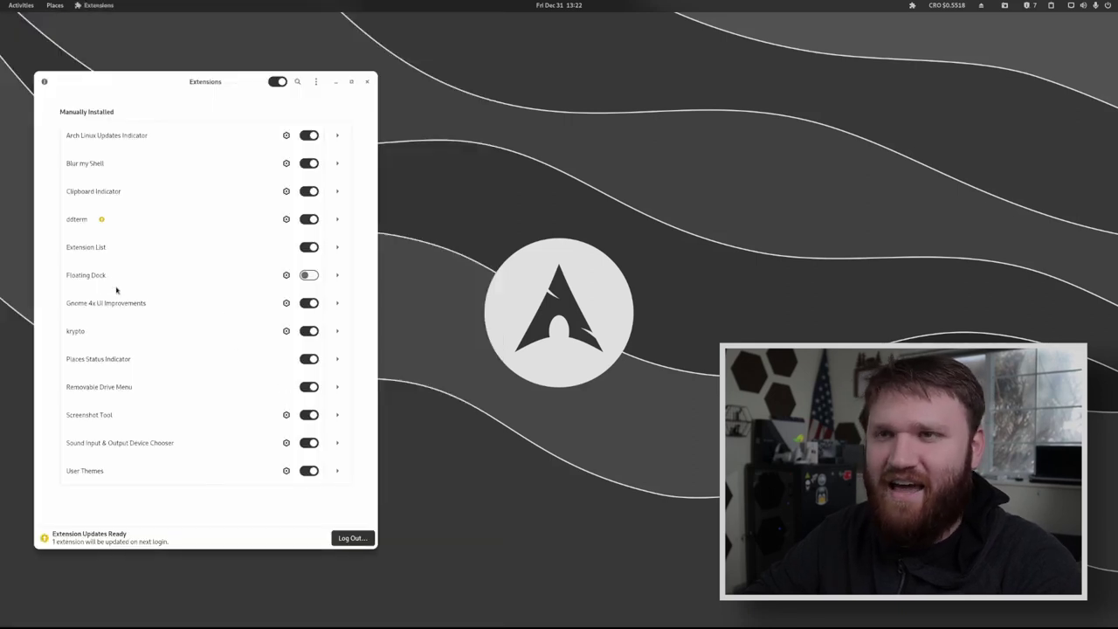
pyautogui.click(309, 275)
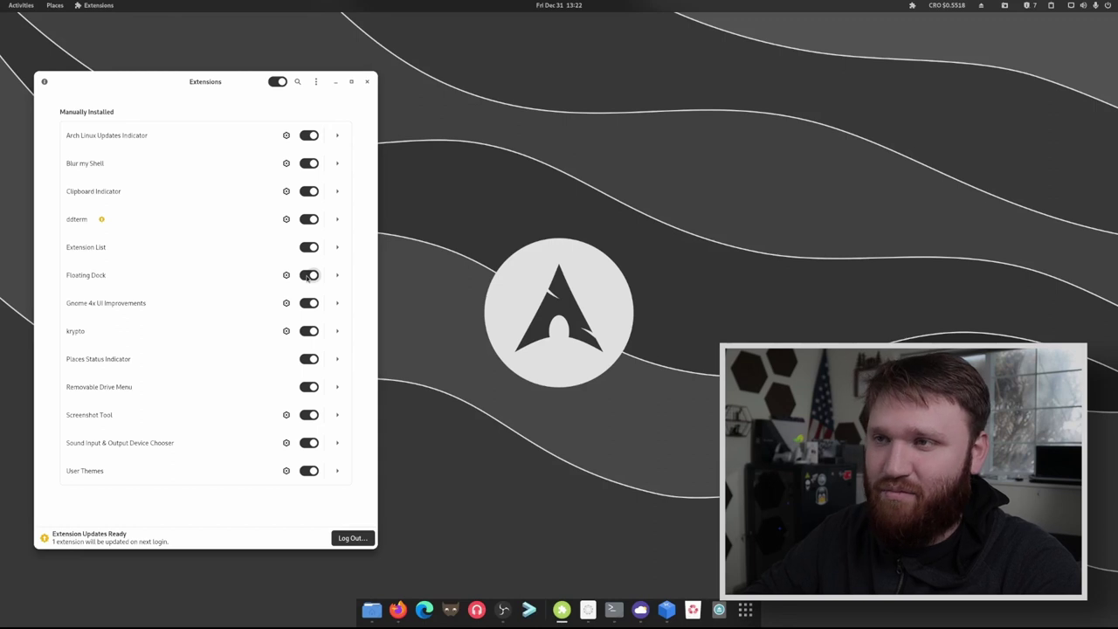
pyautogui.click(308, 275)
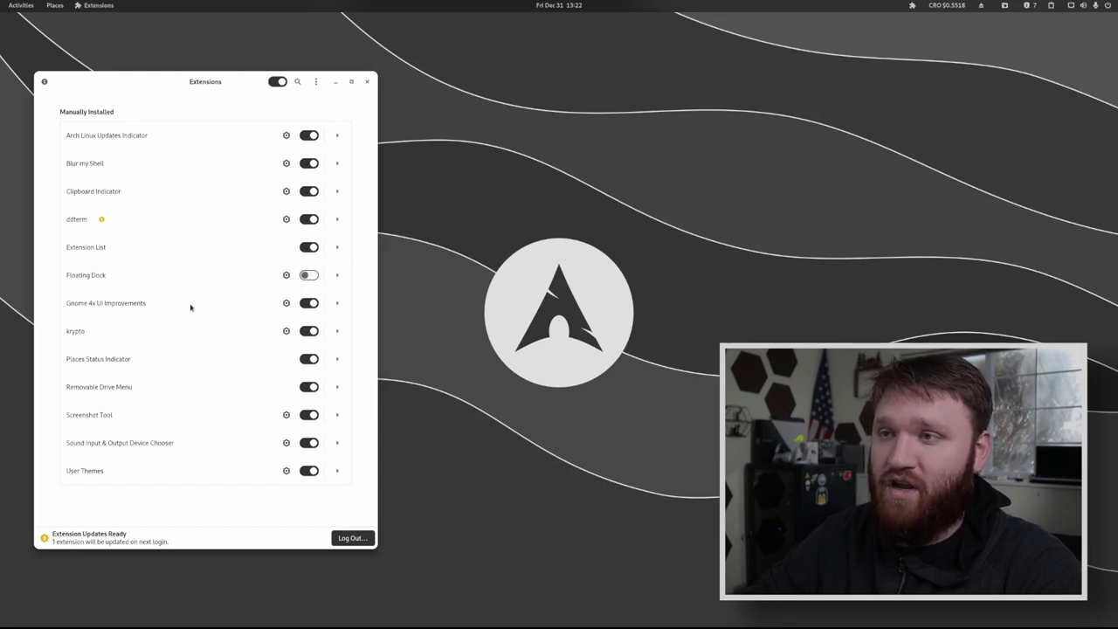
pyautogui.click(286, 304)
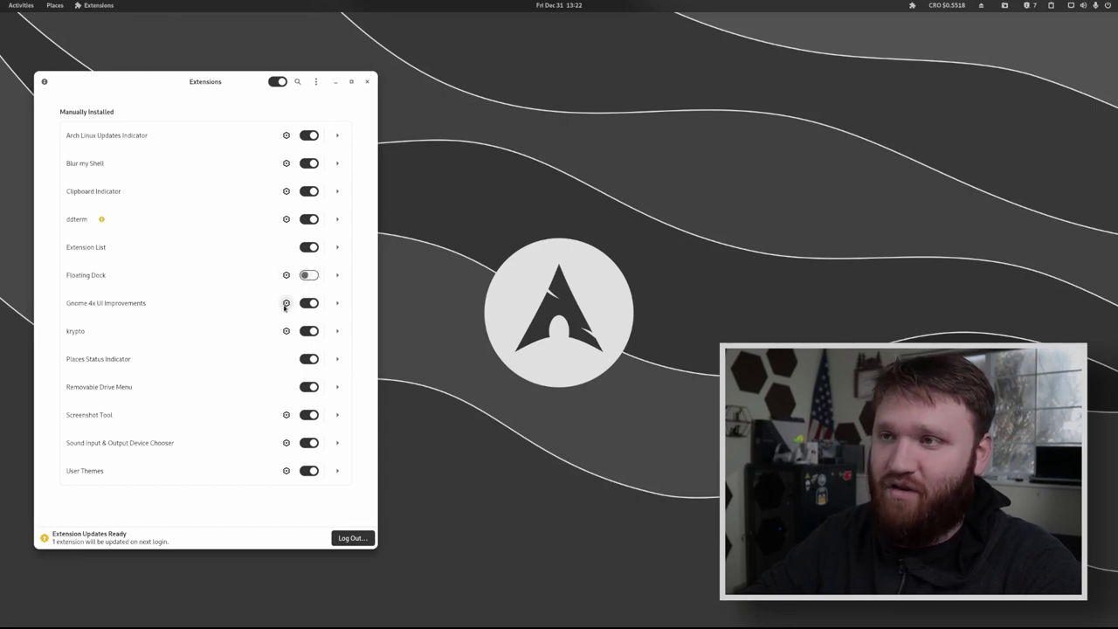
pyautogui.moveTo(472, 83); pyautogui.dragTo(253, 228)
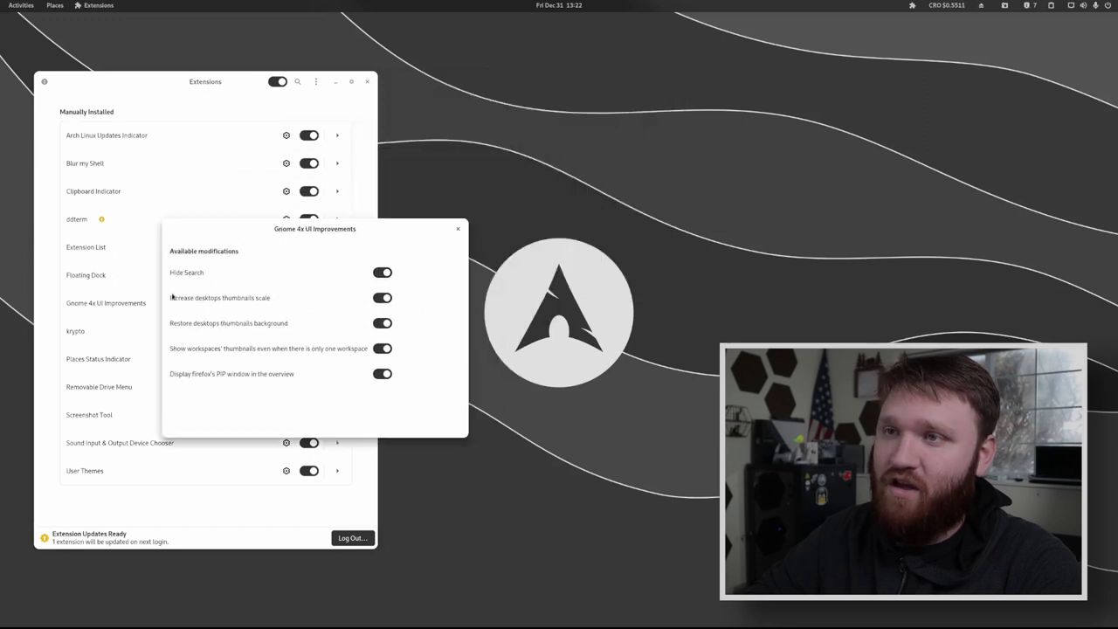
pyautogui.press('super')
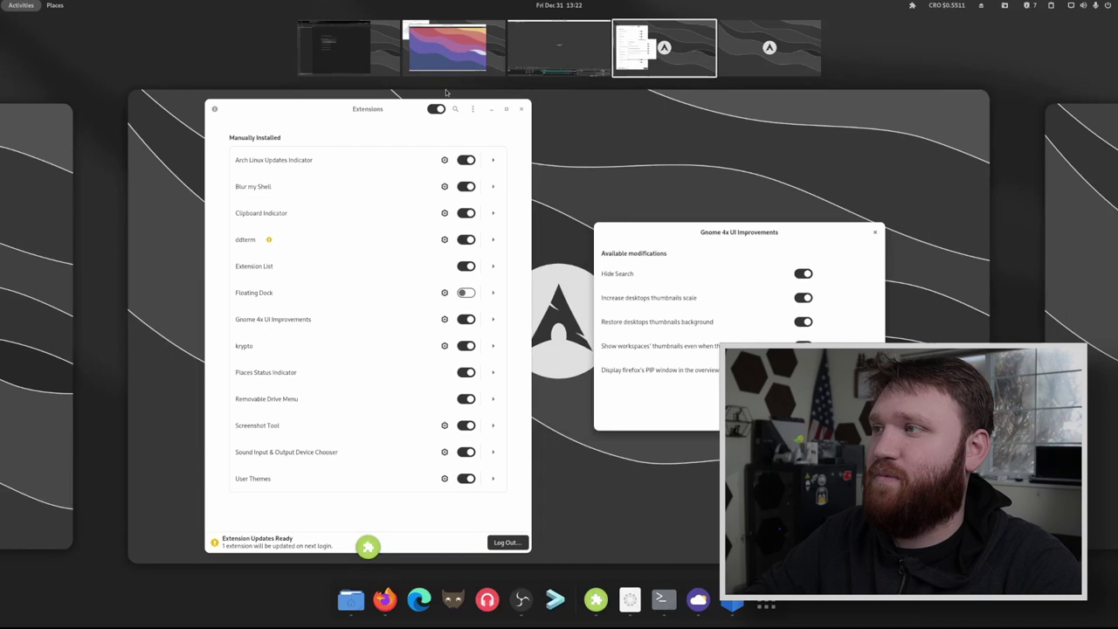
pyautogui.click(691, 257)
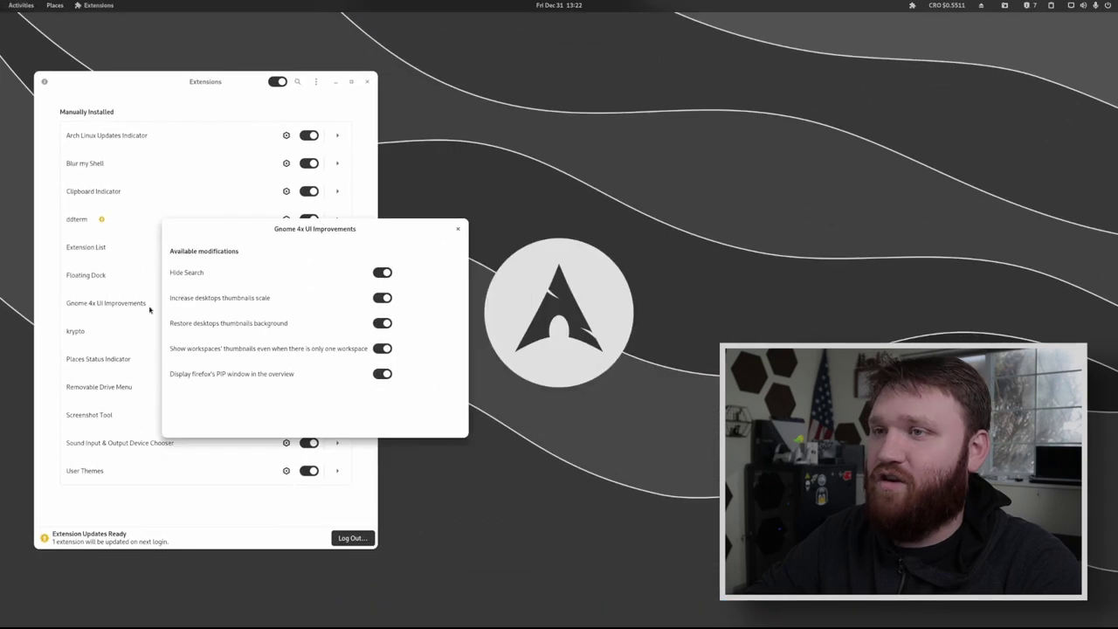
pyautogui.click(21, 5)
pyautogui.click(181, 225)
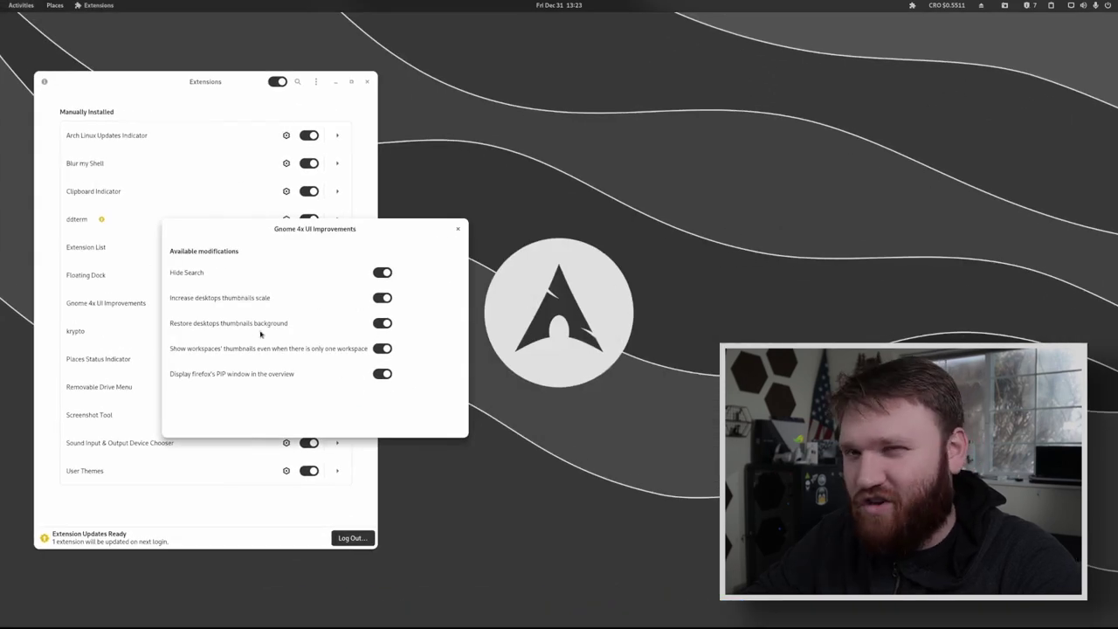
pyautogui.press('super')
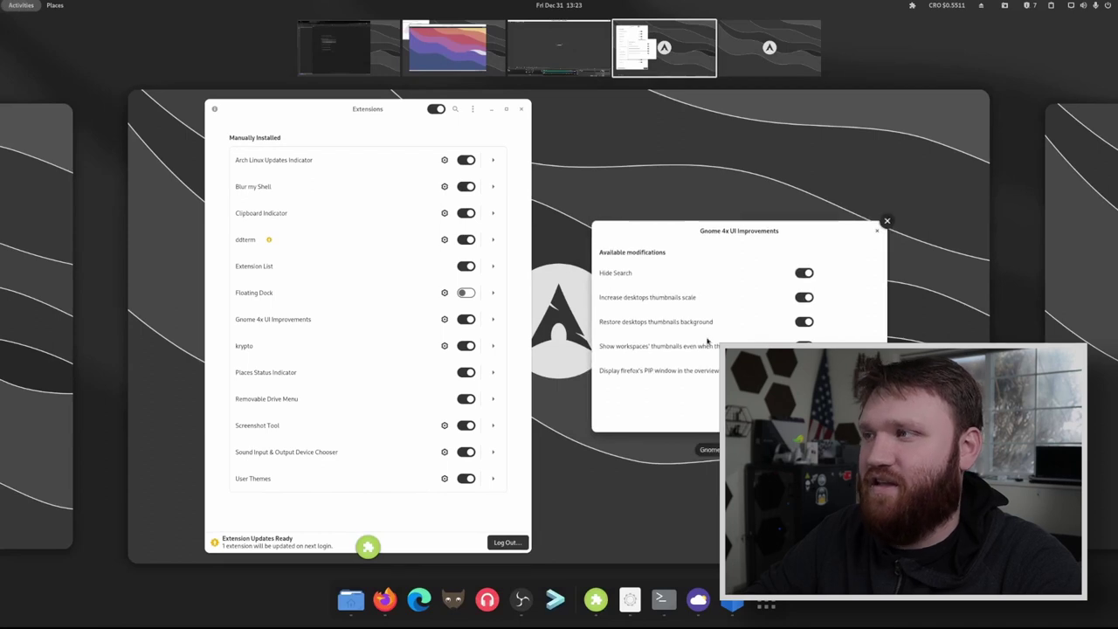
pyautogui.click(315, 298)
pyautogui.click(458, 229)
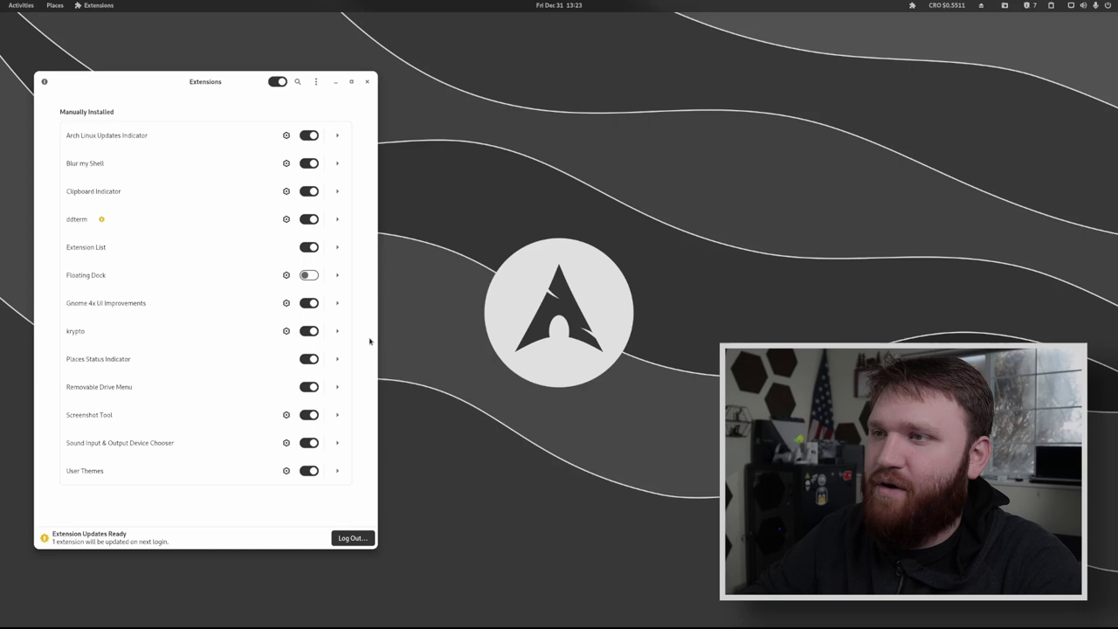
# Step: Check the removable-drive menu, open and close Music from Places, then reopen the drive menu
pyautogui.click(1004, 5)
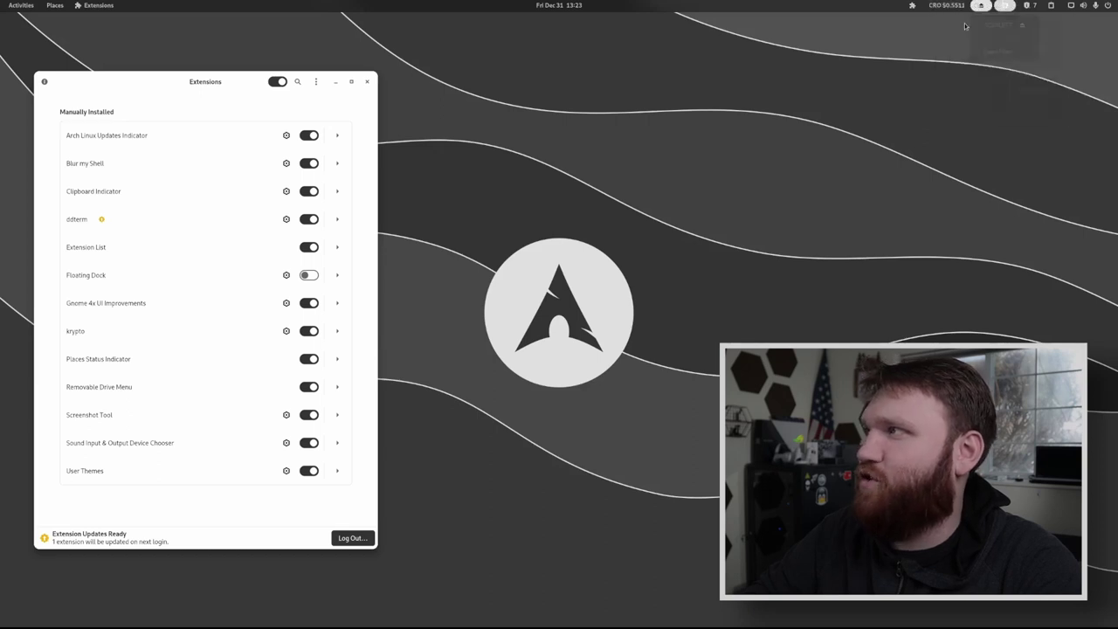
pyautogui.click(981, 6)
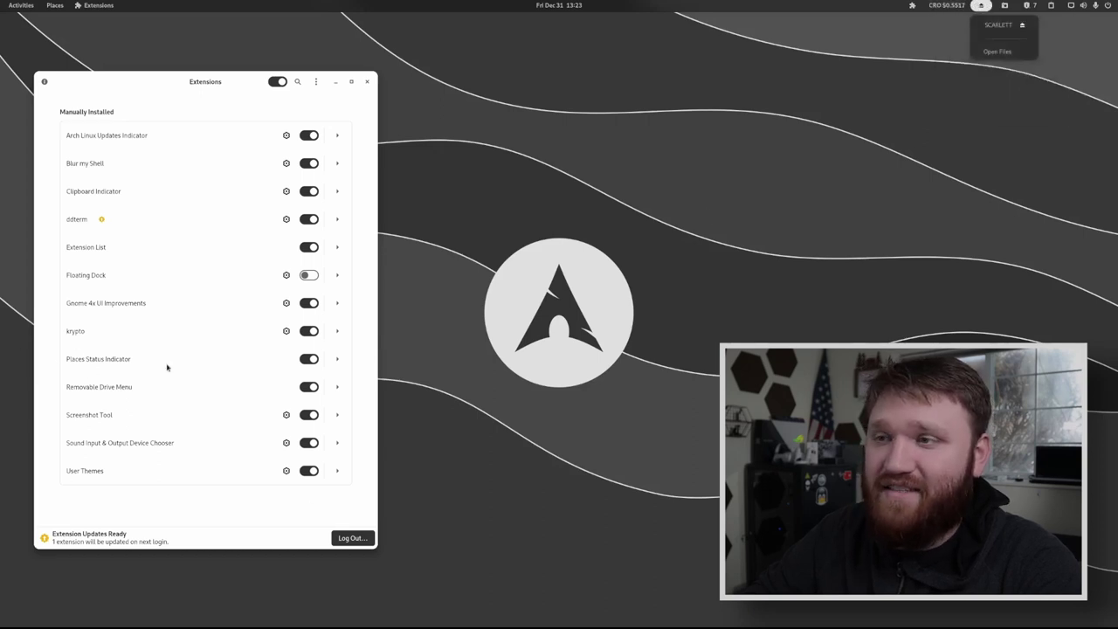
pyautogui.click(55, 5)
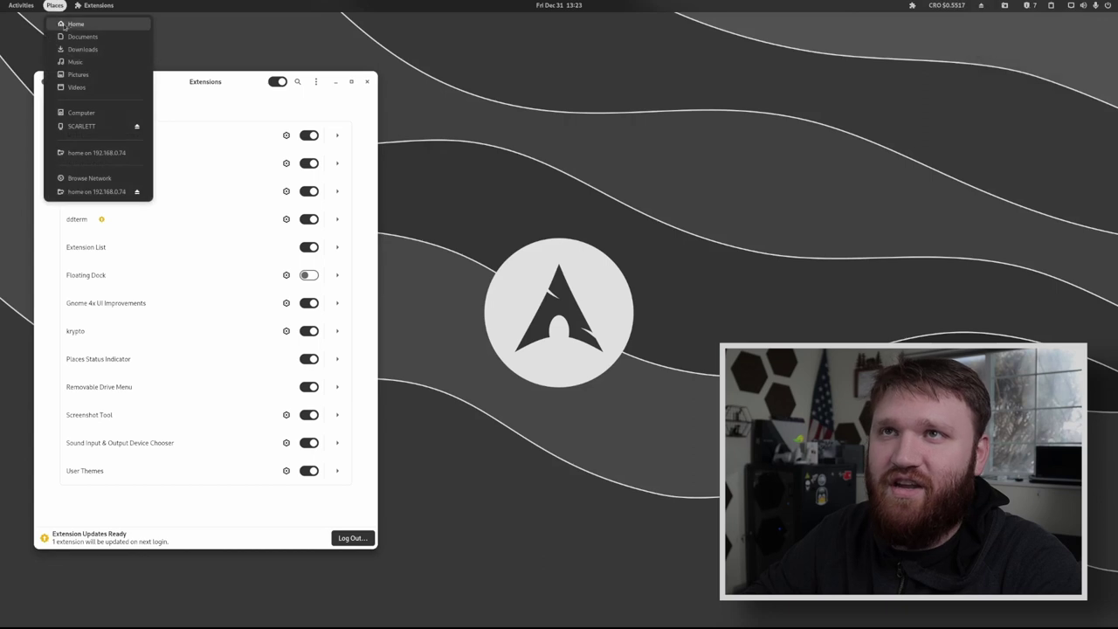
pyautogui.click(86, 65)
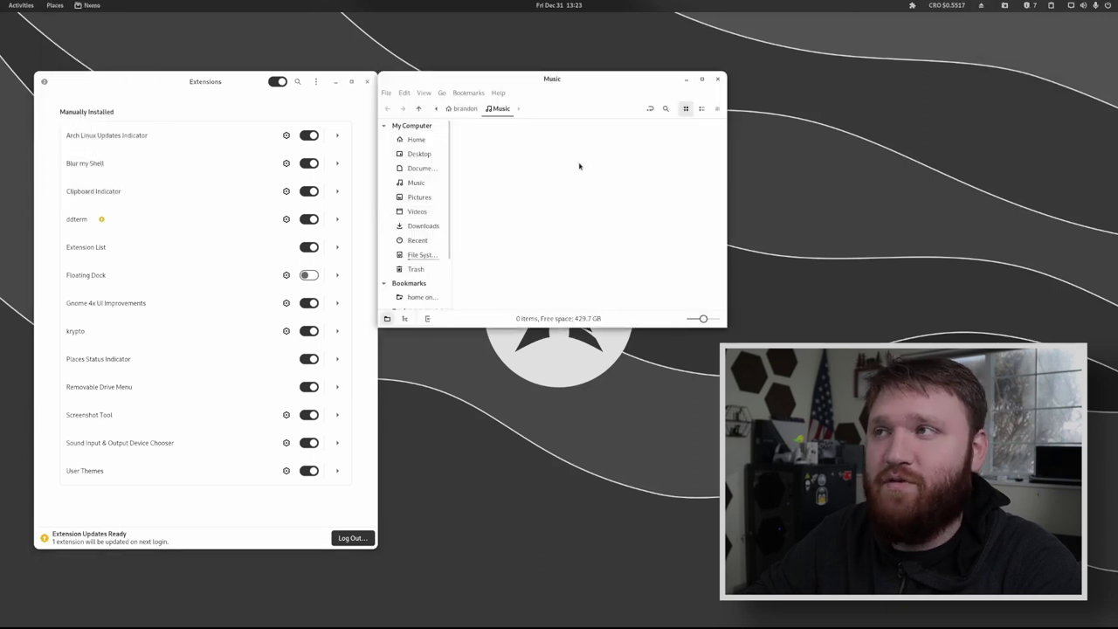
pyautogui.click(718, 80)
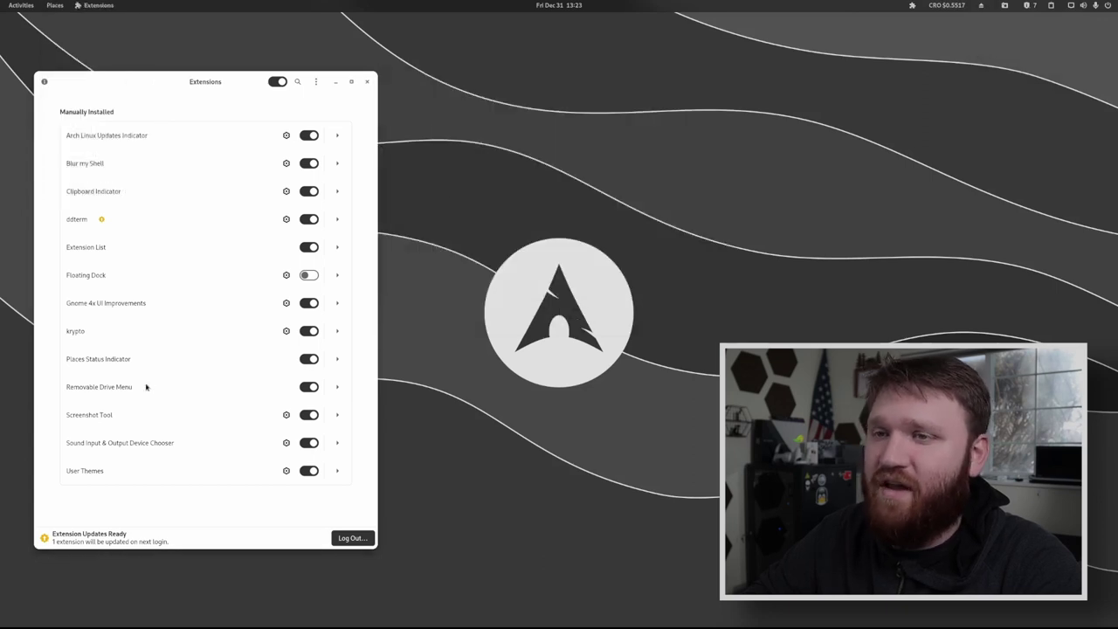
pyautogui.click(981, 5)
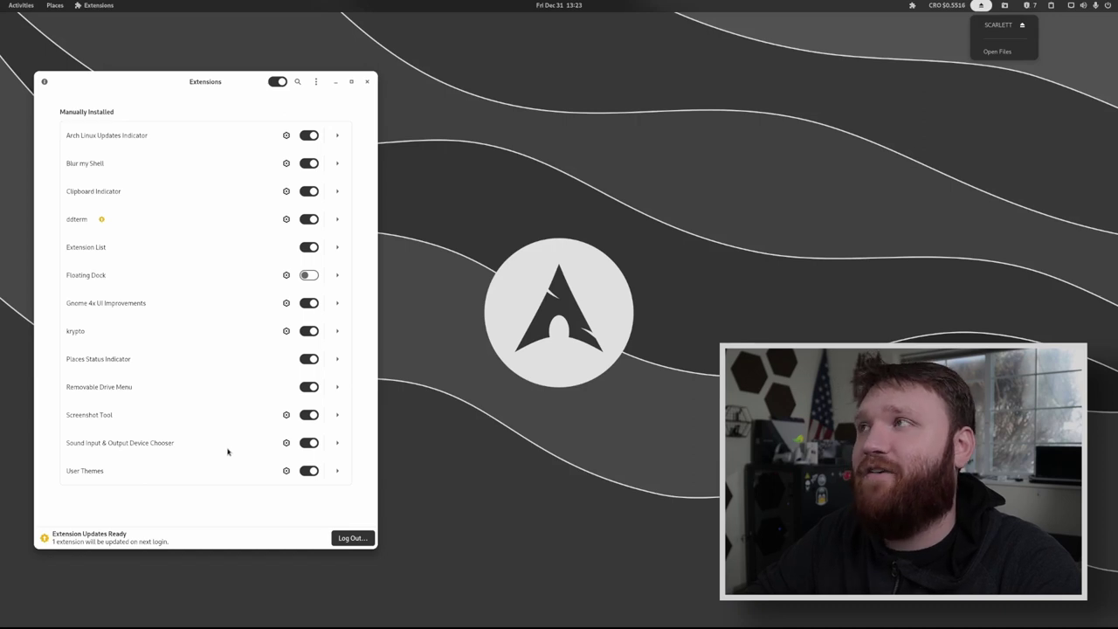
# Step: Open the top-bar system menu to show the Line Out and Analog Input sound devices
pyautogui.click(1072, 9)
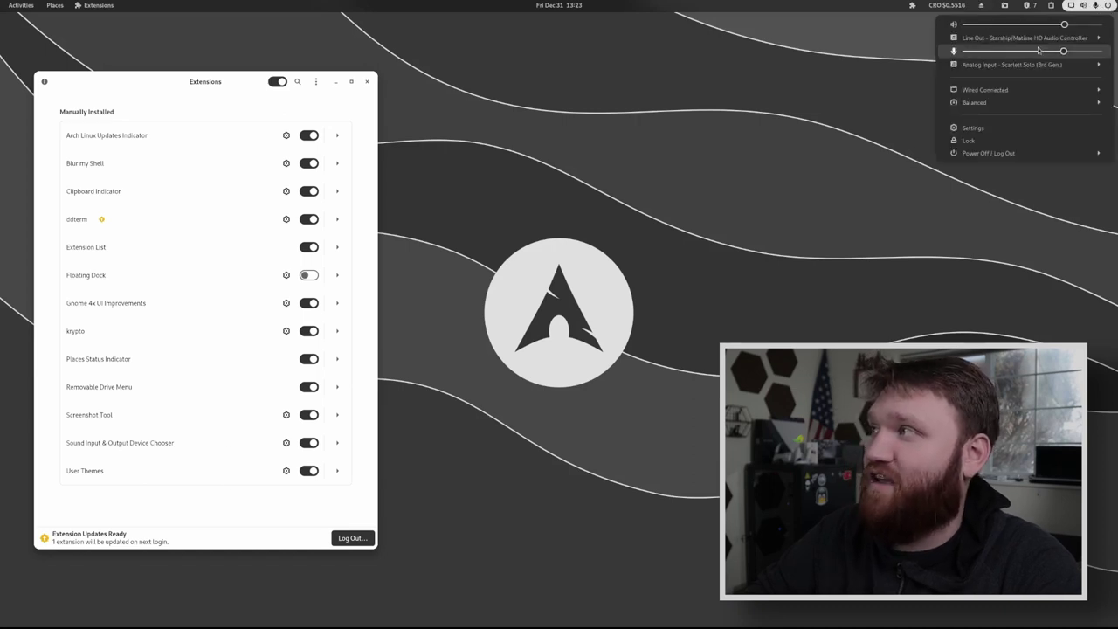